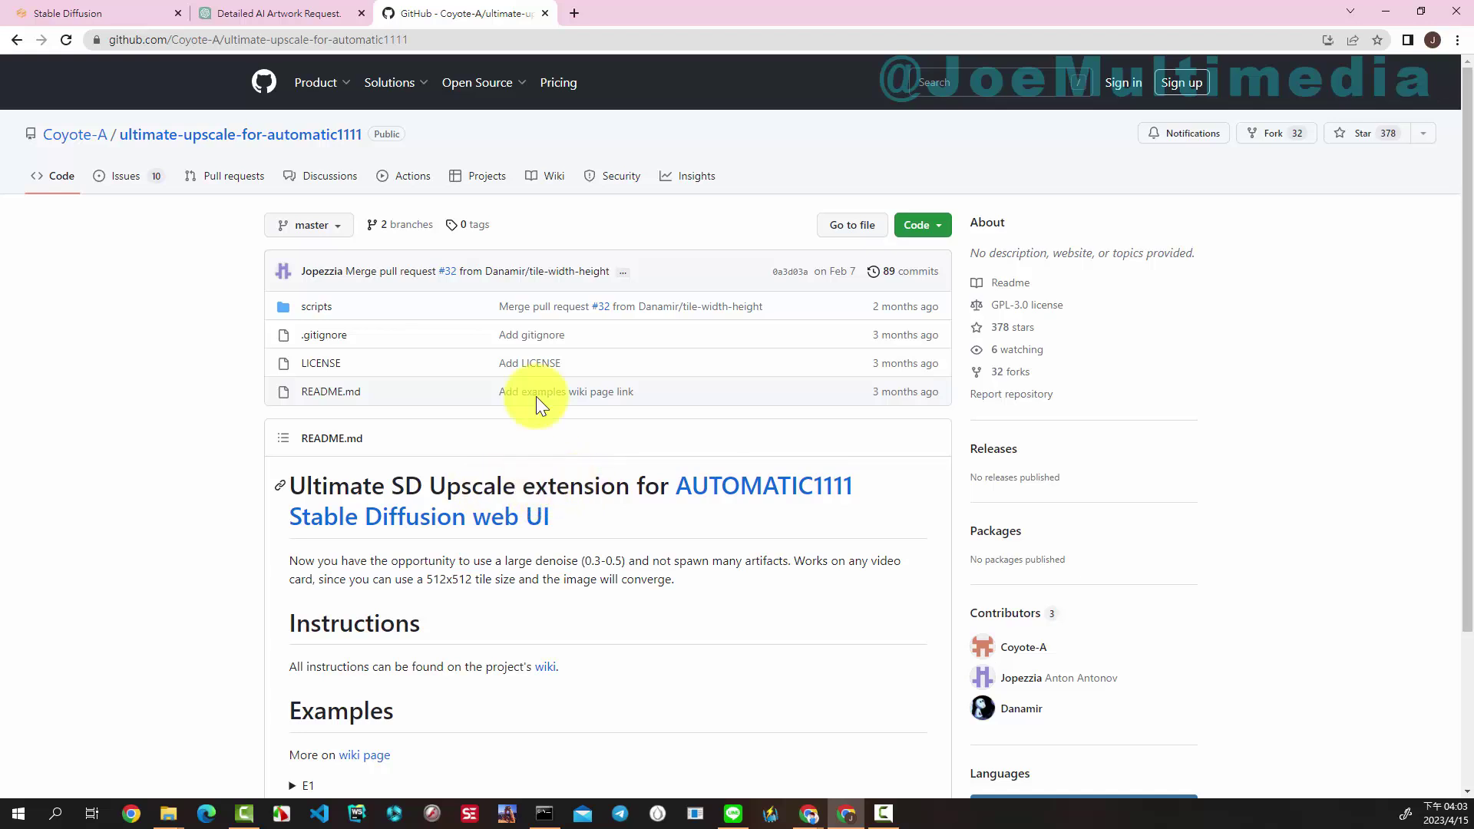
Expand README example E1 on the extension's GitHub page and compare the original image with the 2k upscaled version.
left_click(428, 40)
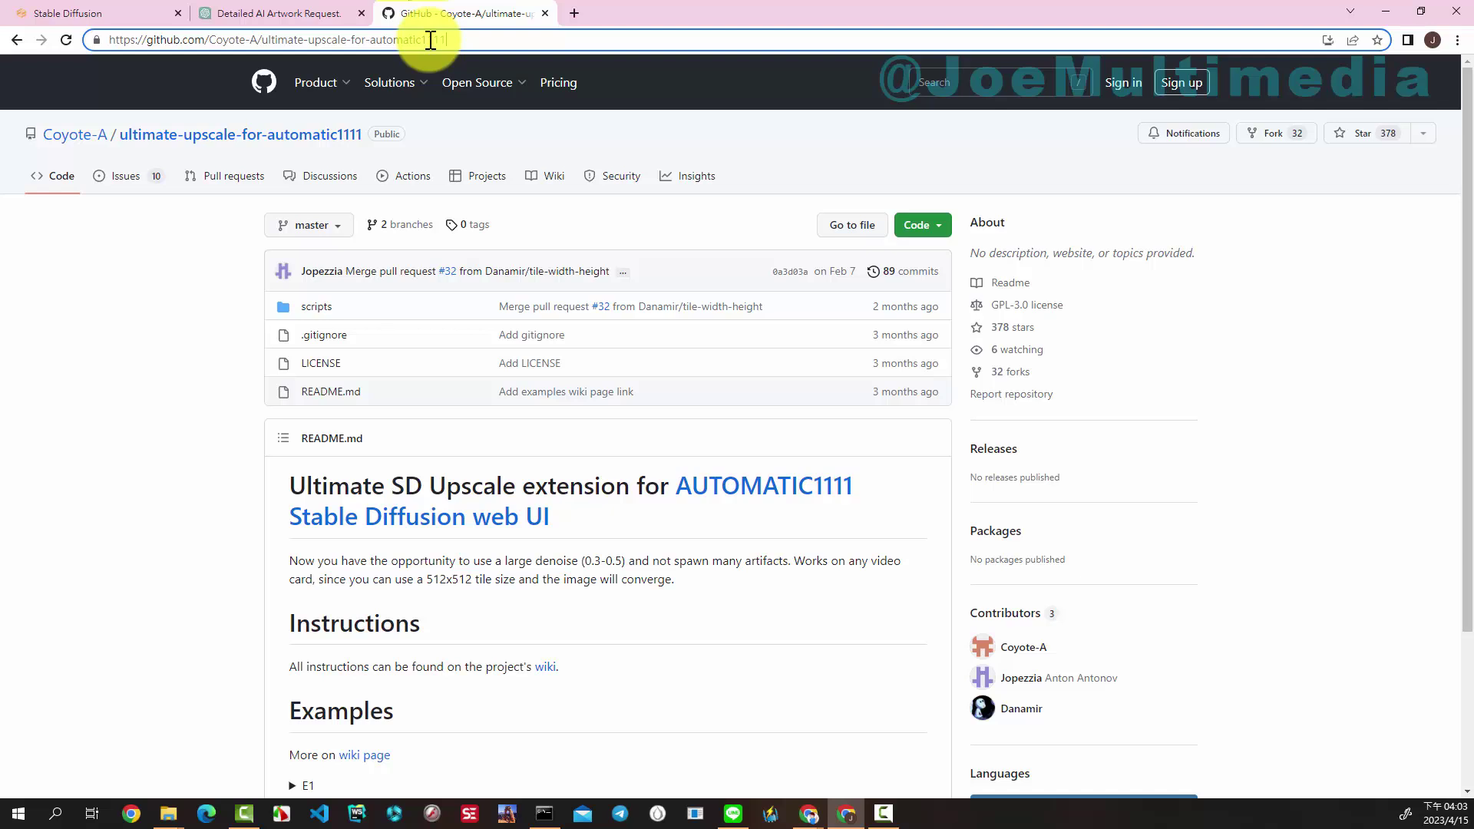
key("F10")
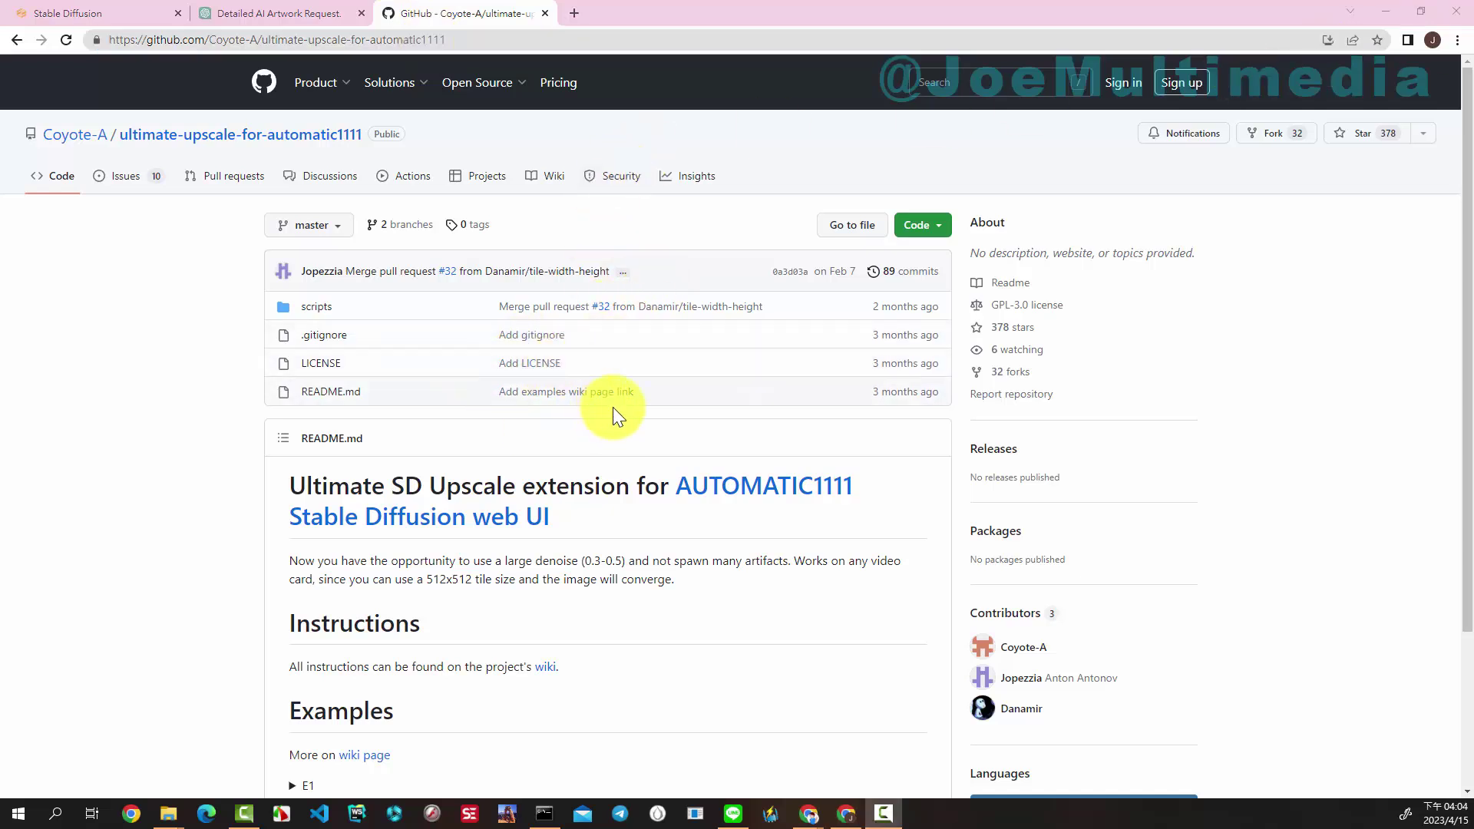
scroll(613, 407, "down", 3)
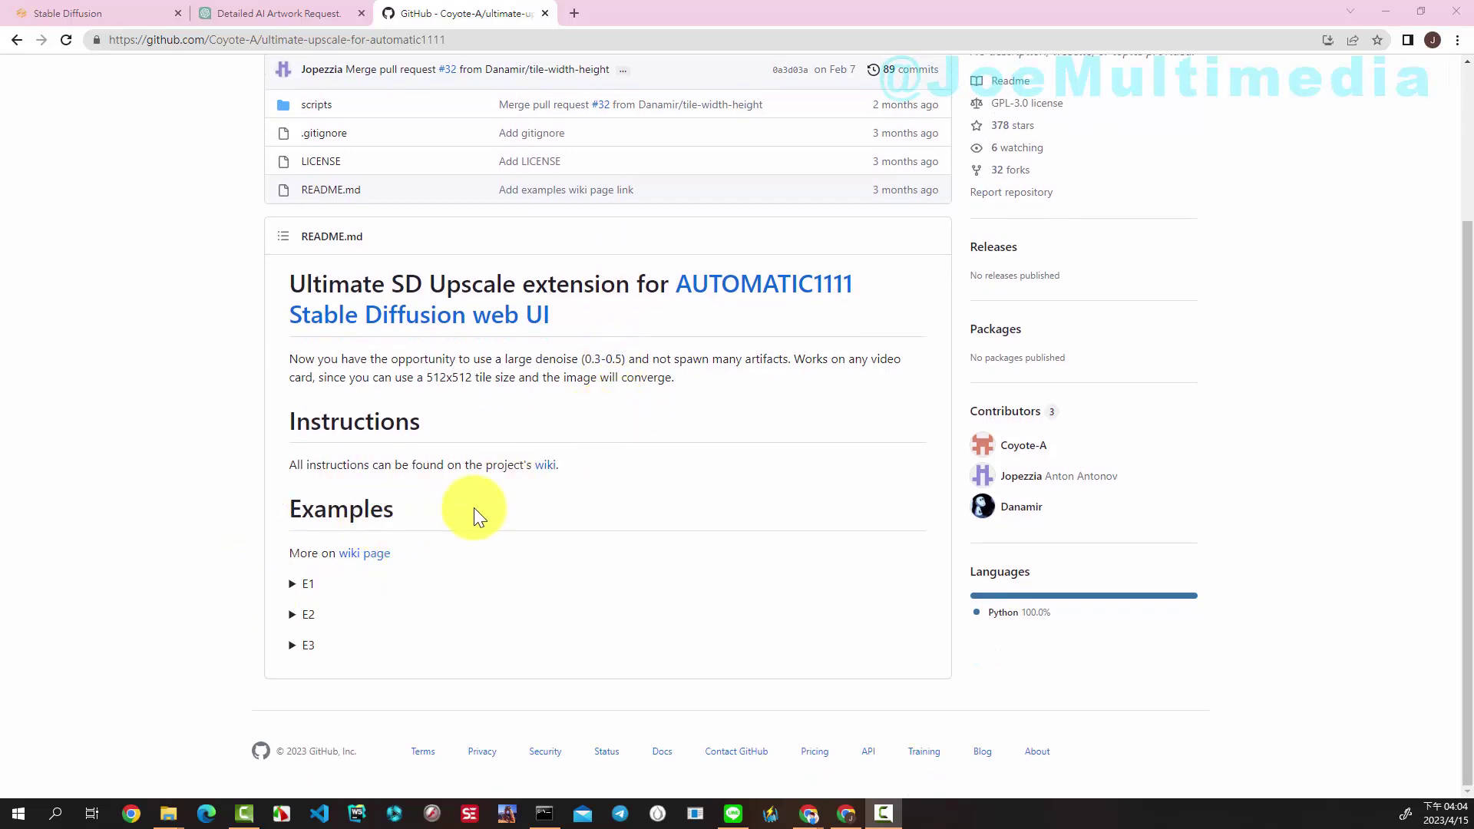
left_click(301, 584)
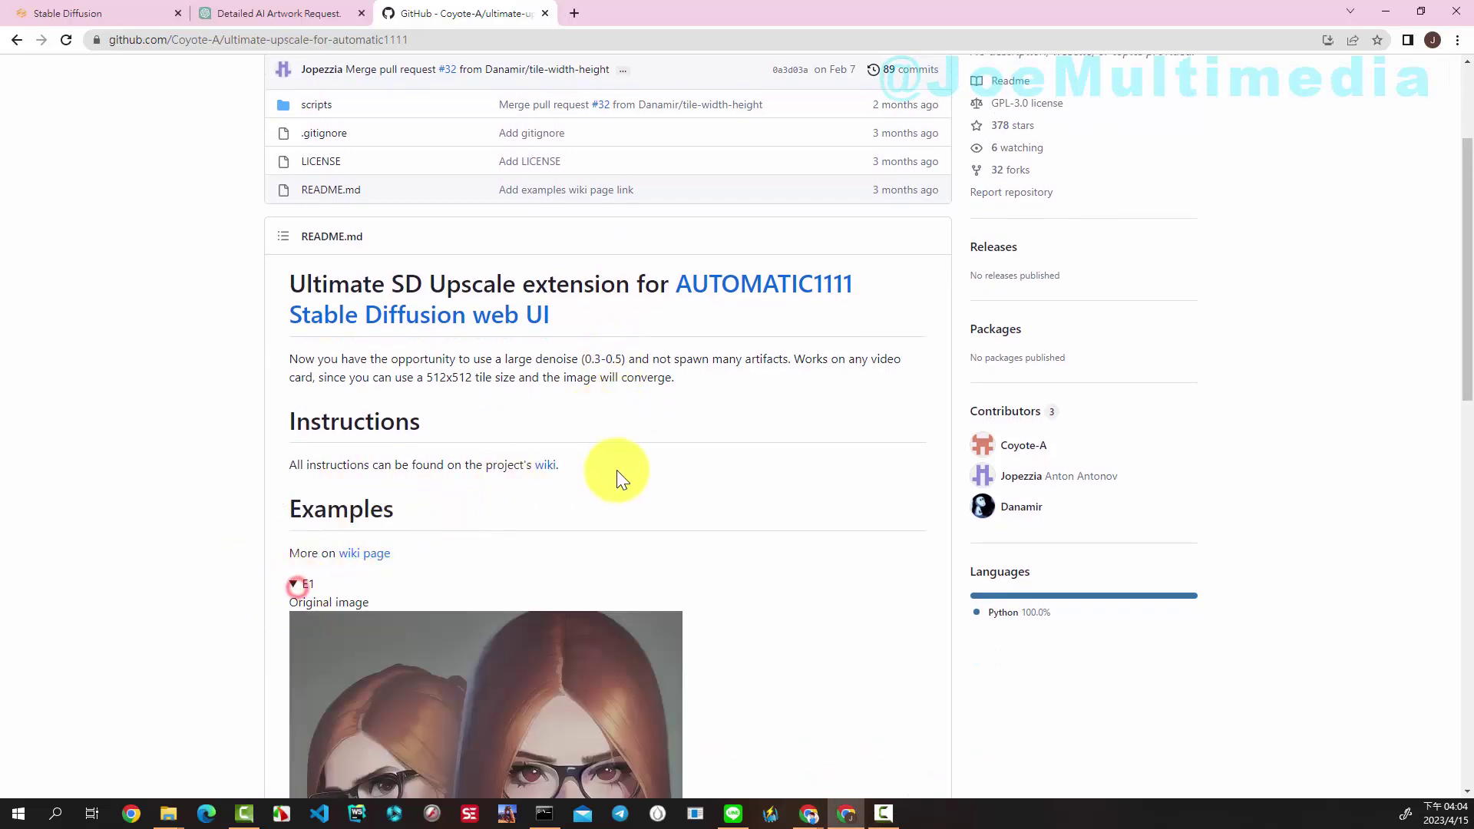
scroll(614, 474, "down", 2)
scroll(625, 472, "down", 2)
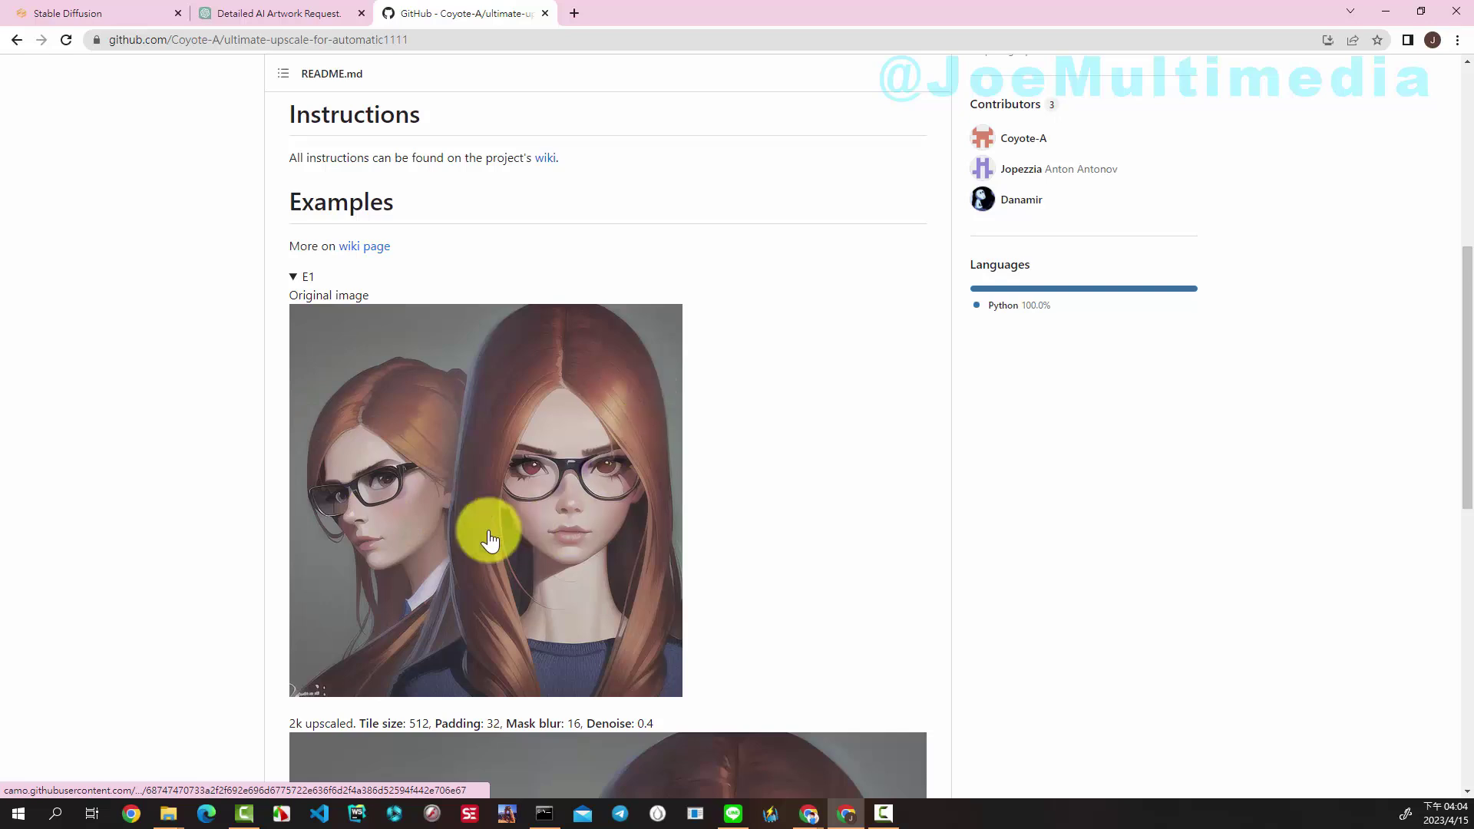
scroll(735, 453, "down", 7)
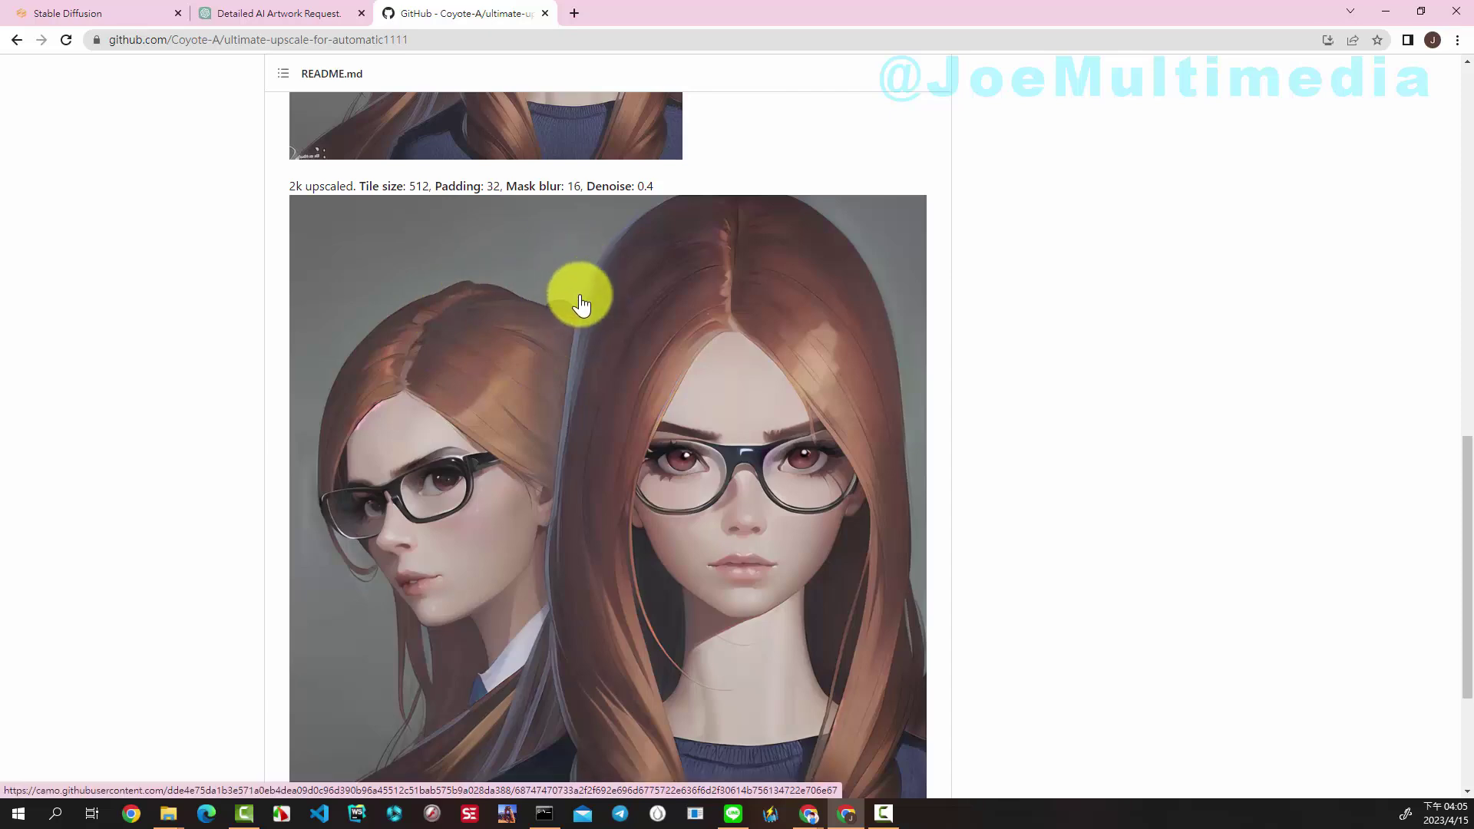
scroll(572, 307, "down", 2)
scroll(768, 447, "up", 7)
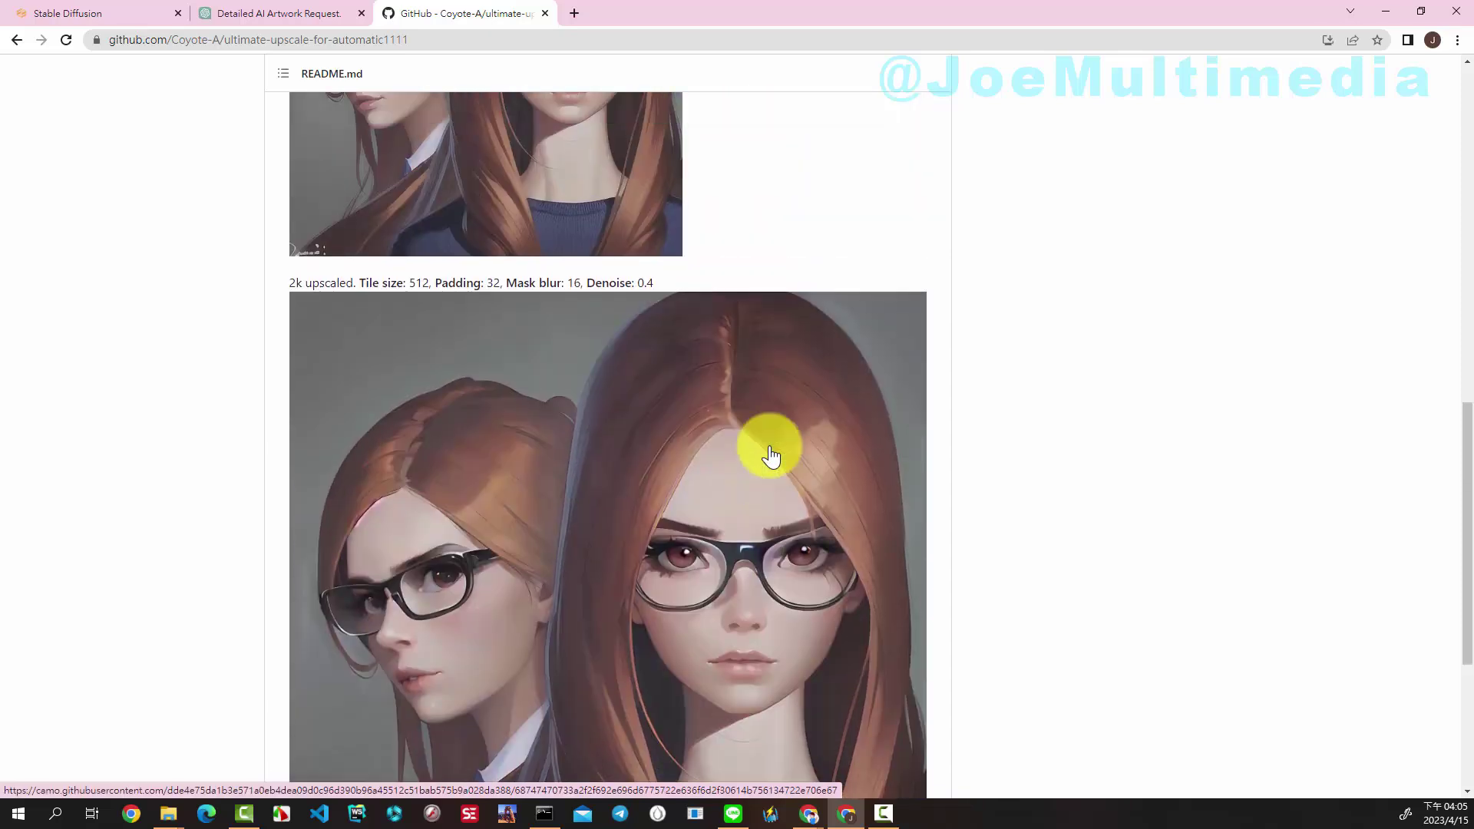
scroll(911, 415, "down", 4)
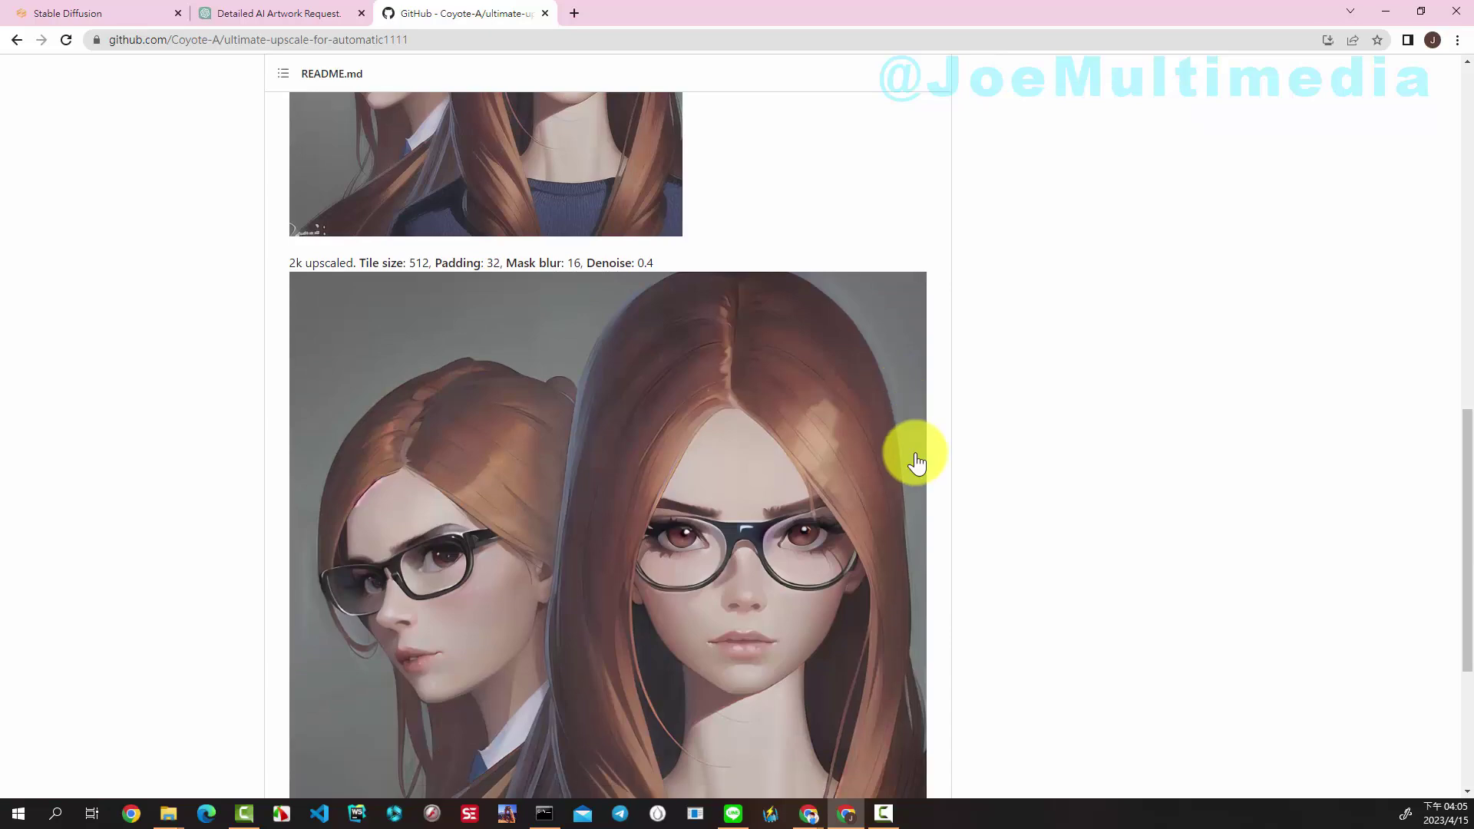
scroll(860, 537, "down", 1)
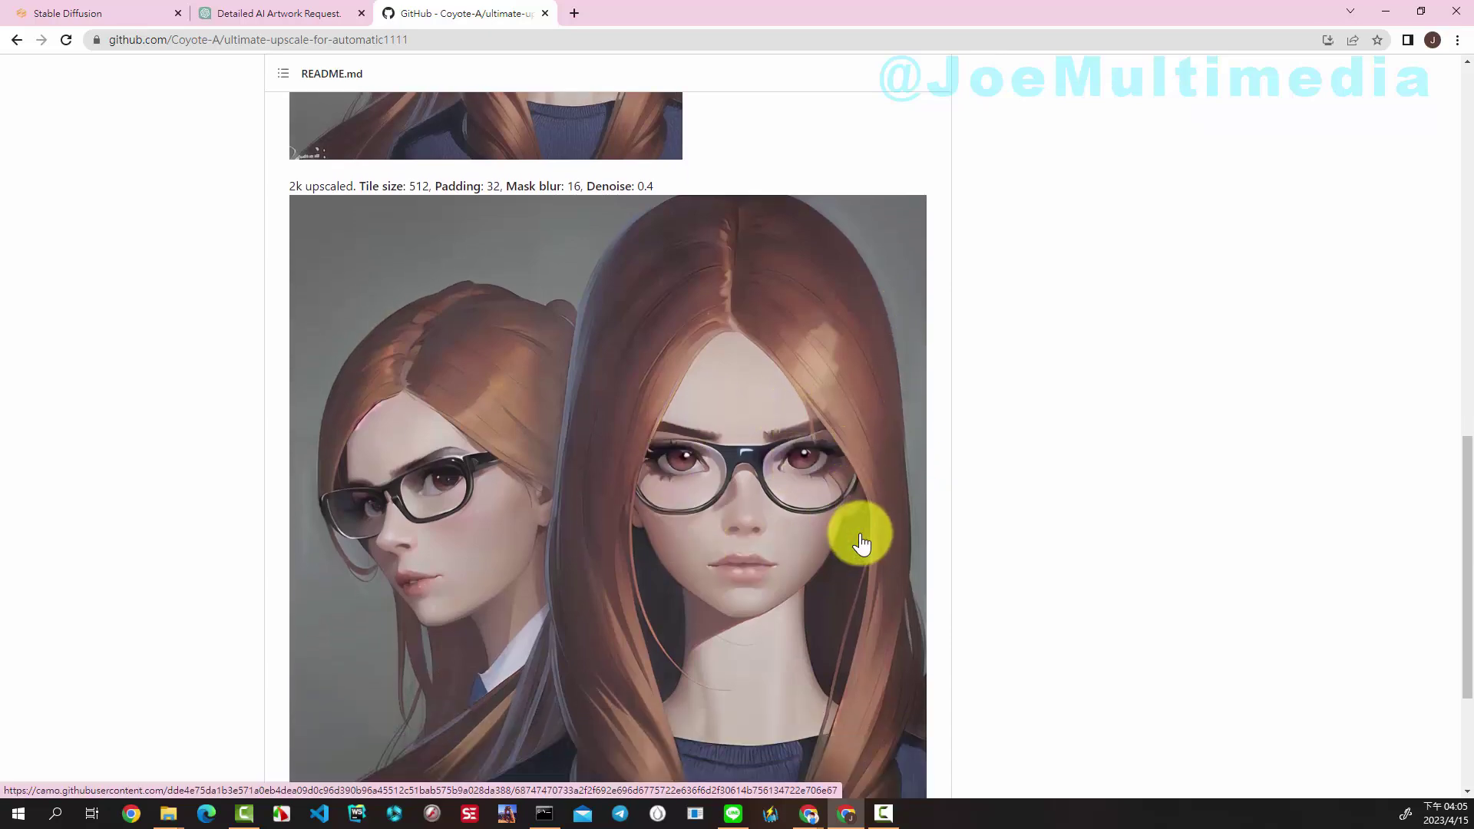
scroll(852, 522, "up", 13)
scroll(852, 516, "up", 1)
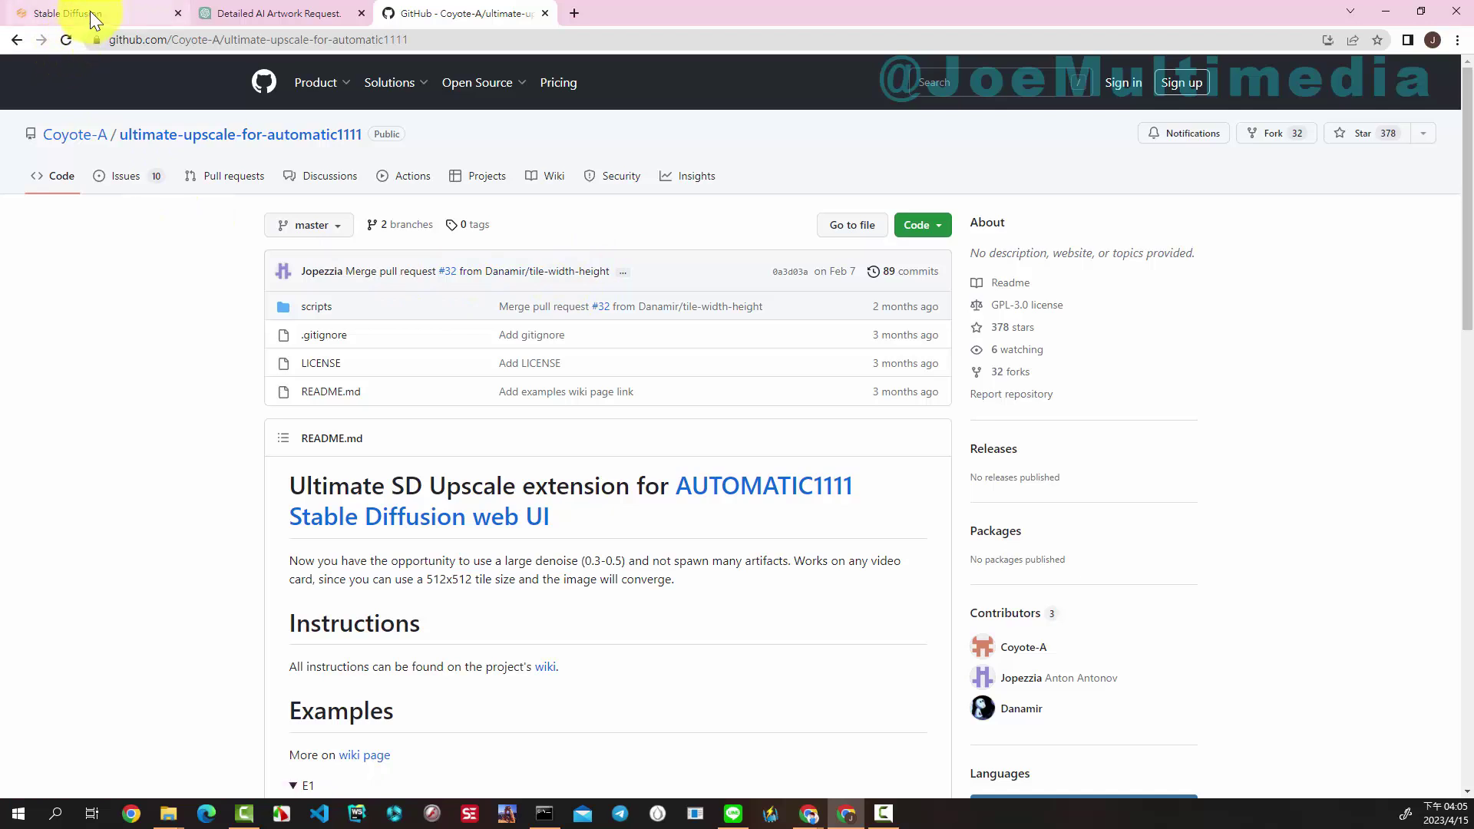
Copy the repository's web address and paste it as the extension's git repository URL in the Stable Diffusion web UI's URL installer.
left_click(425, 43)
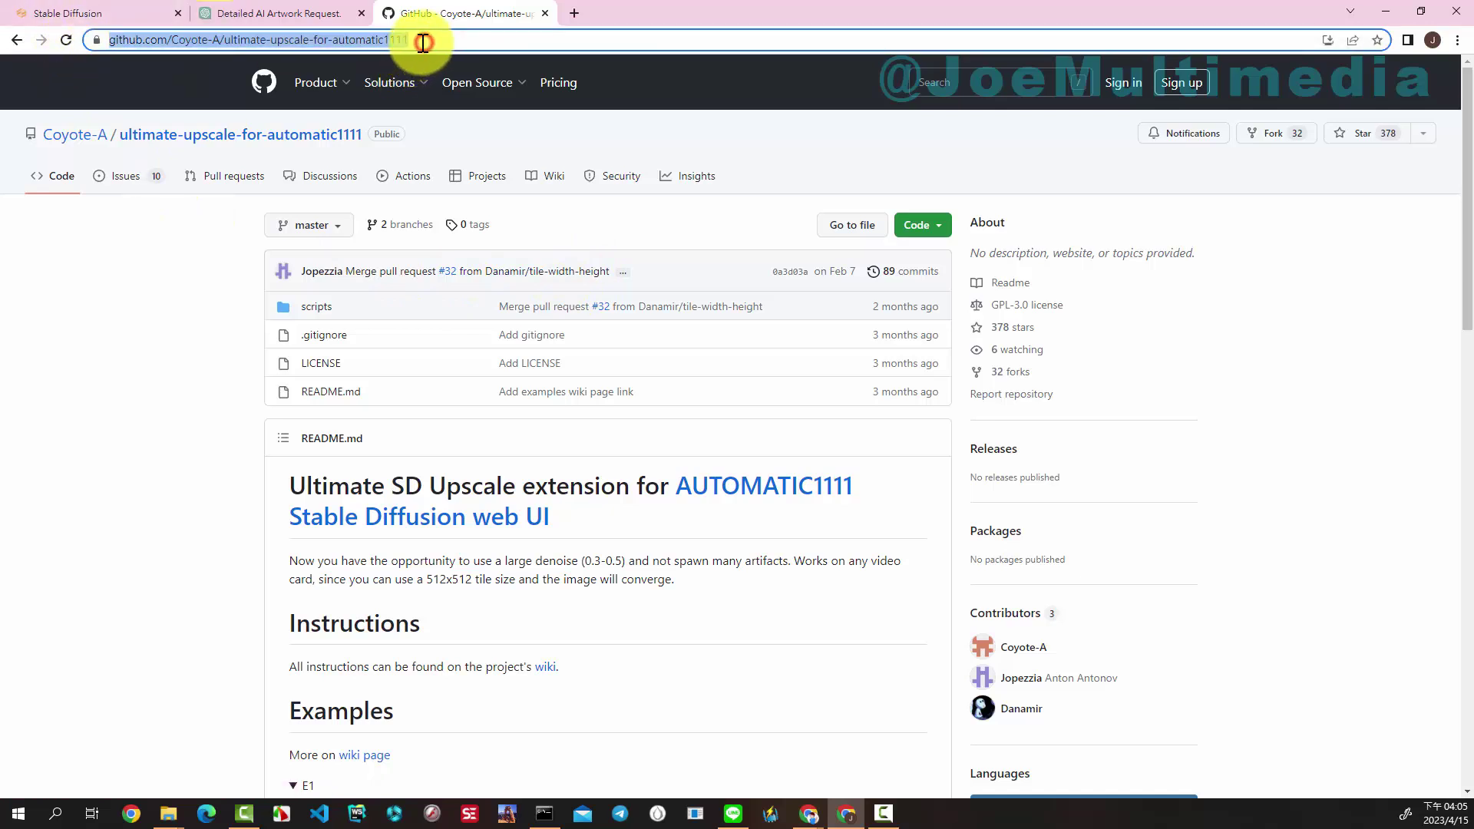
right_click(397, 44)
left_click(459, 127)
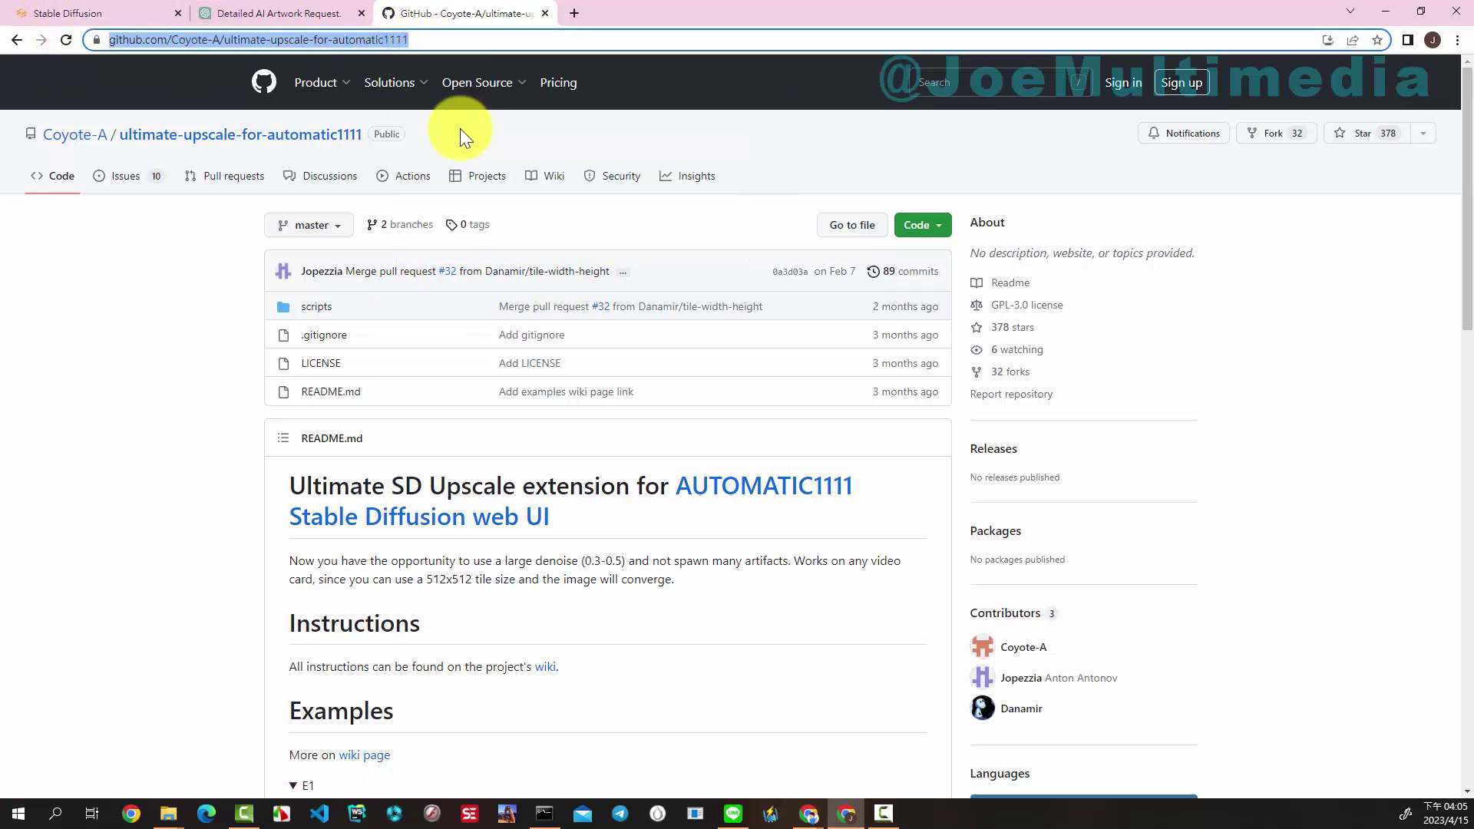
left_click(110, 12)
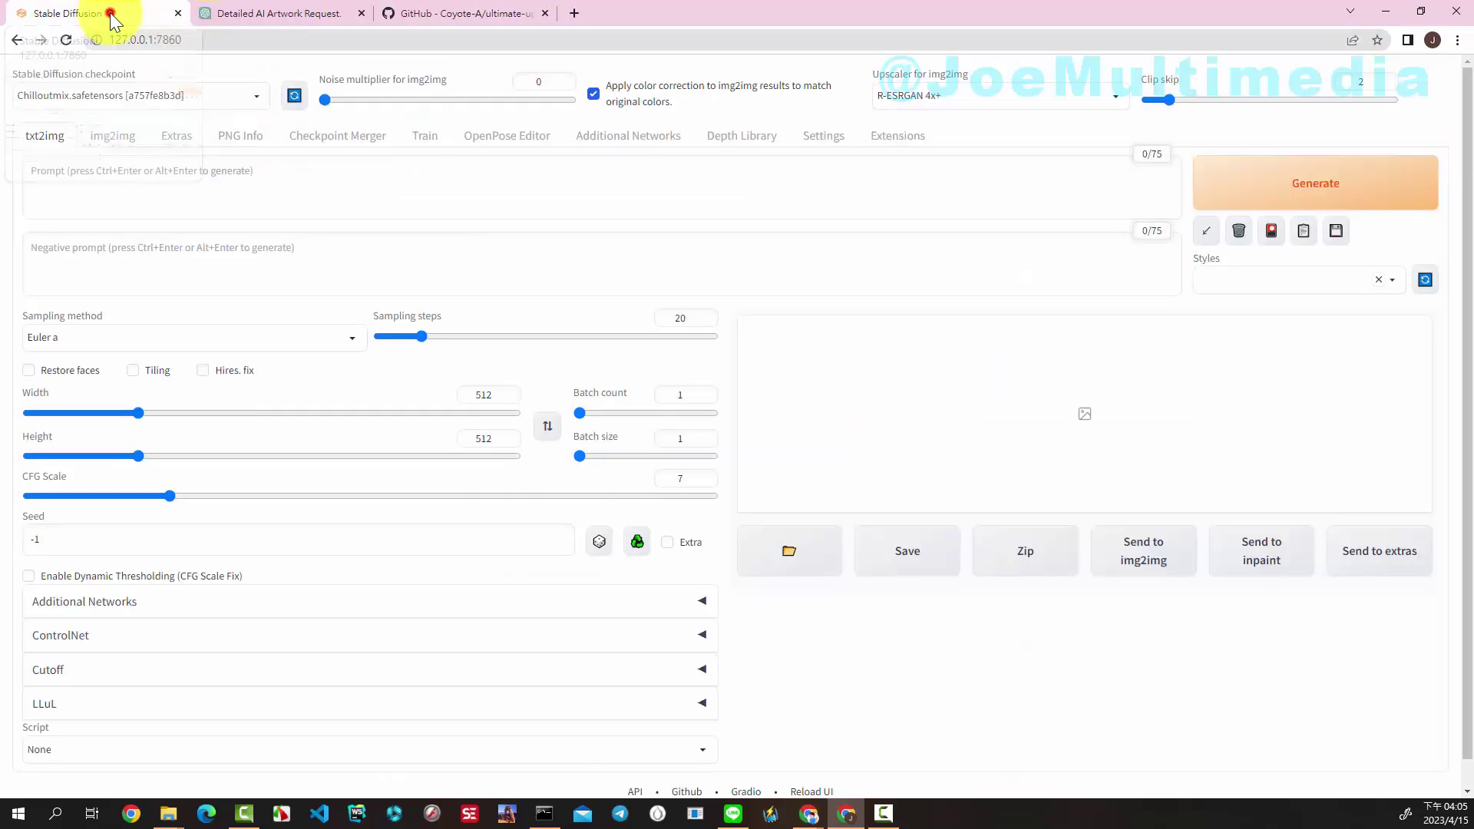
left_click(880, 141)
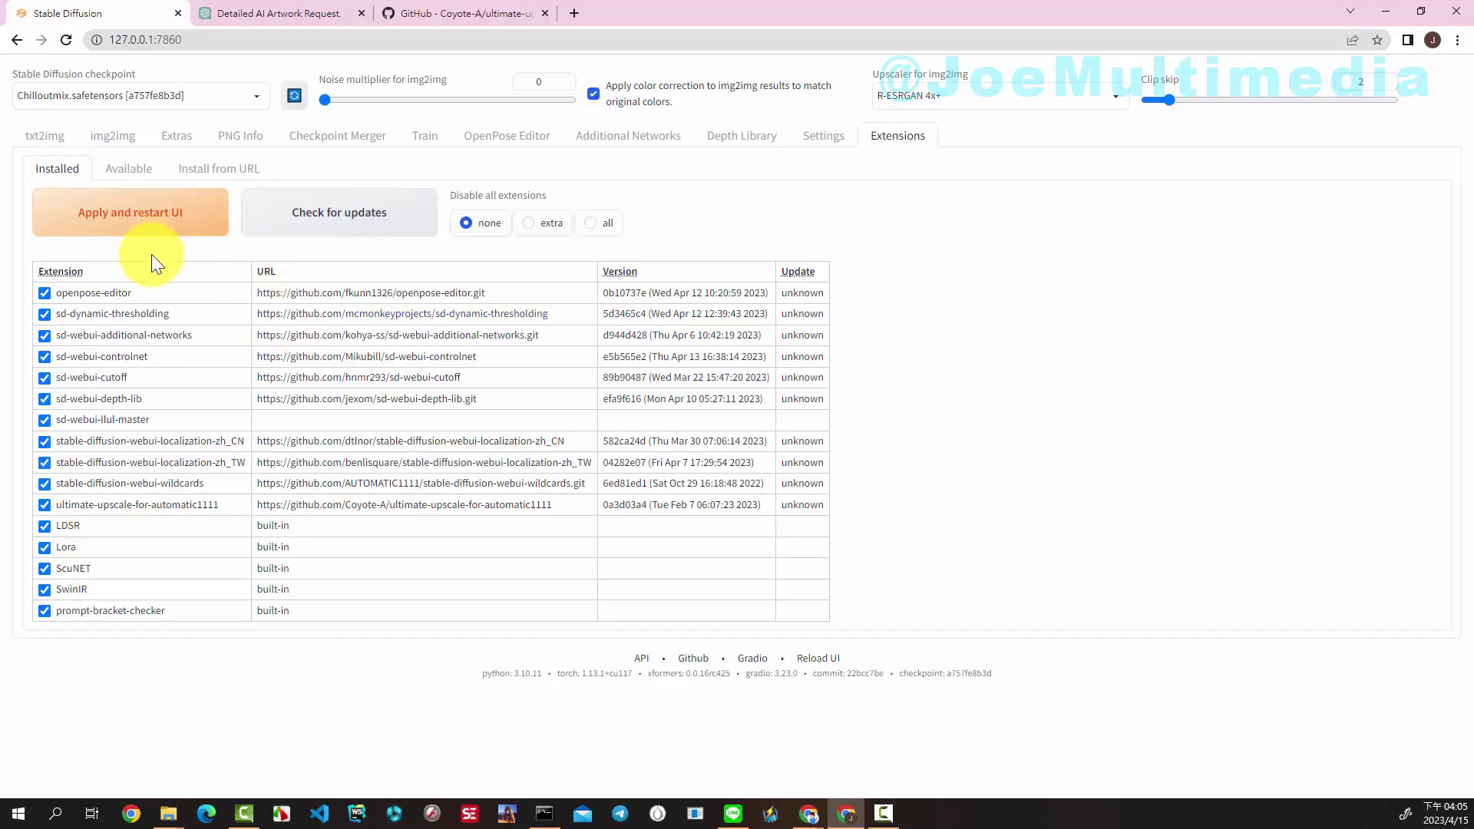
left_click(217, 171)
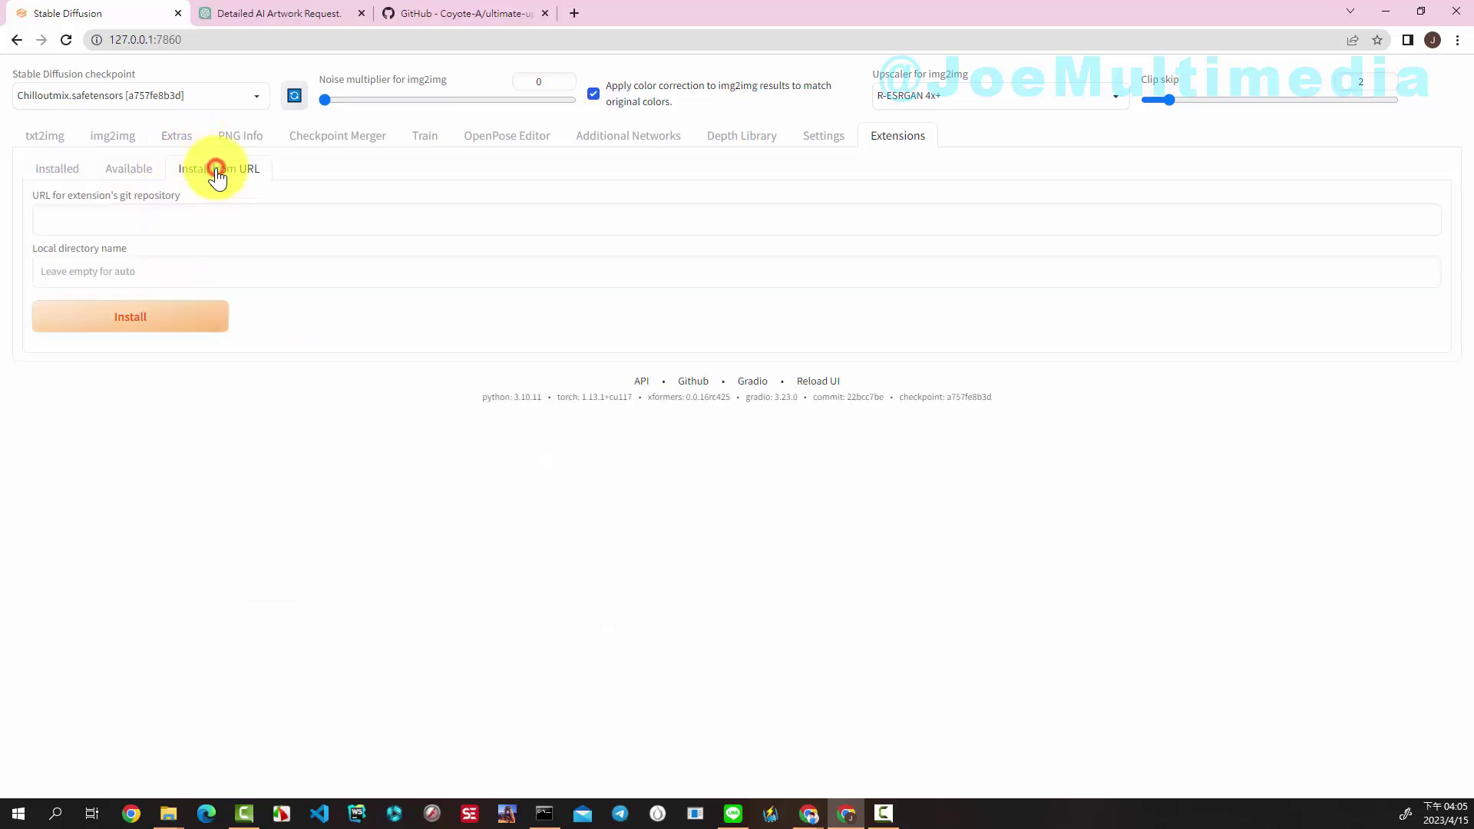
left_click(137, 213)
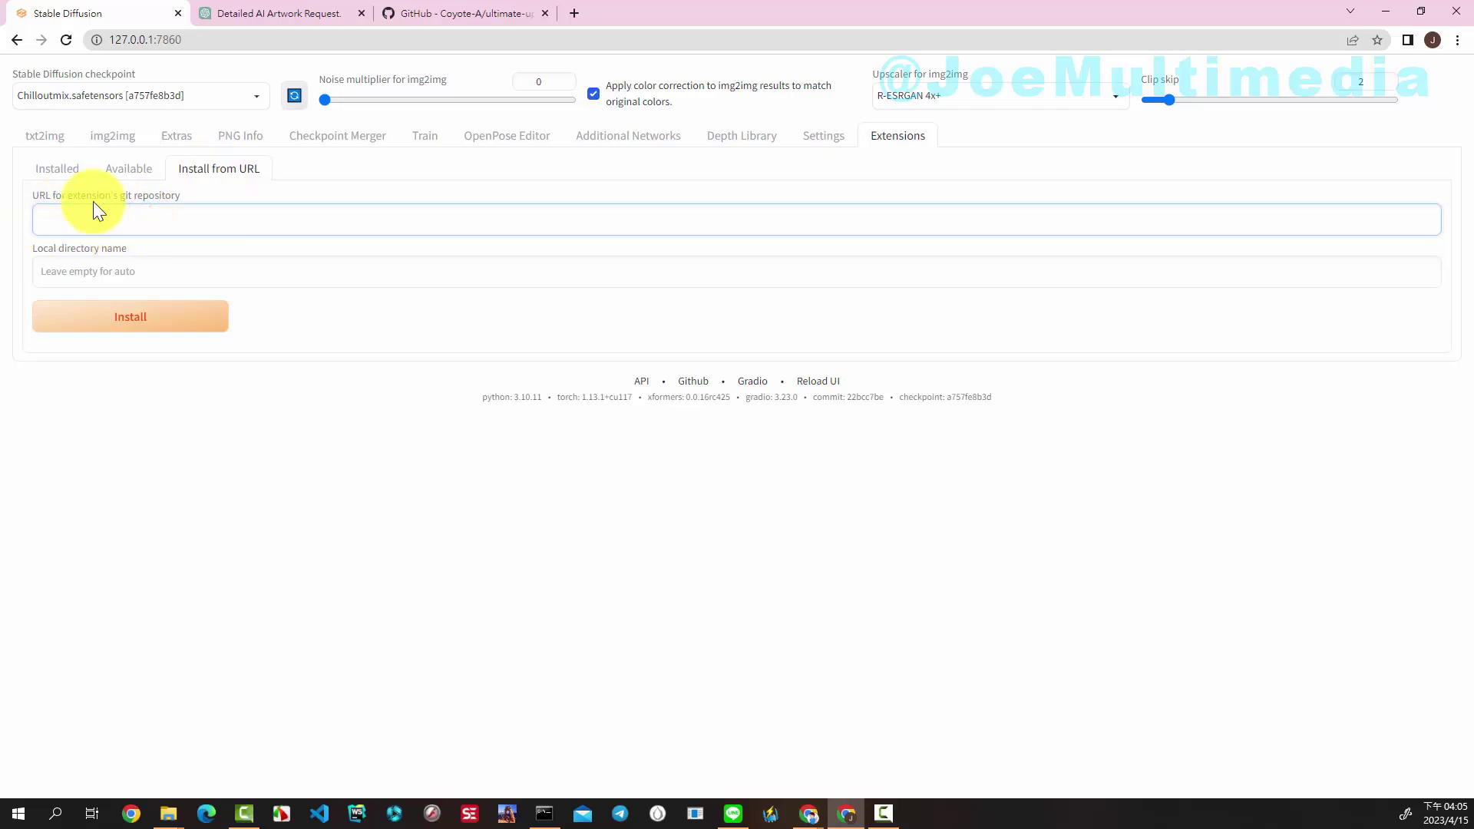
right_click(72, 216)
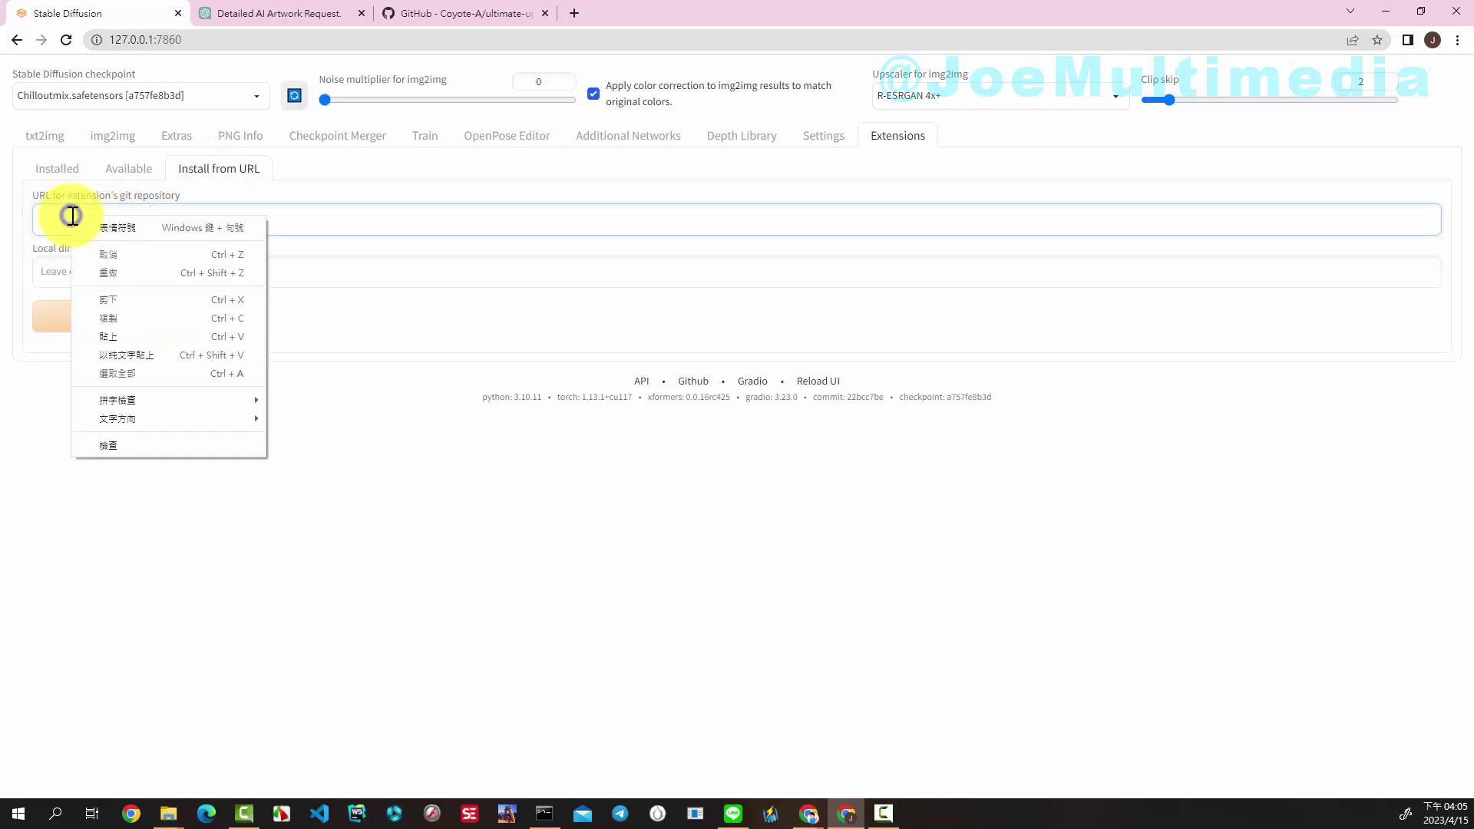
left_click(132, 333)
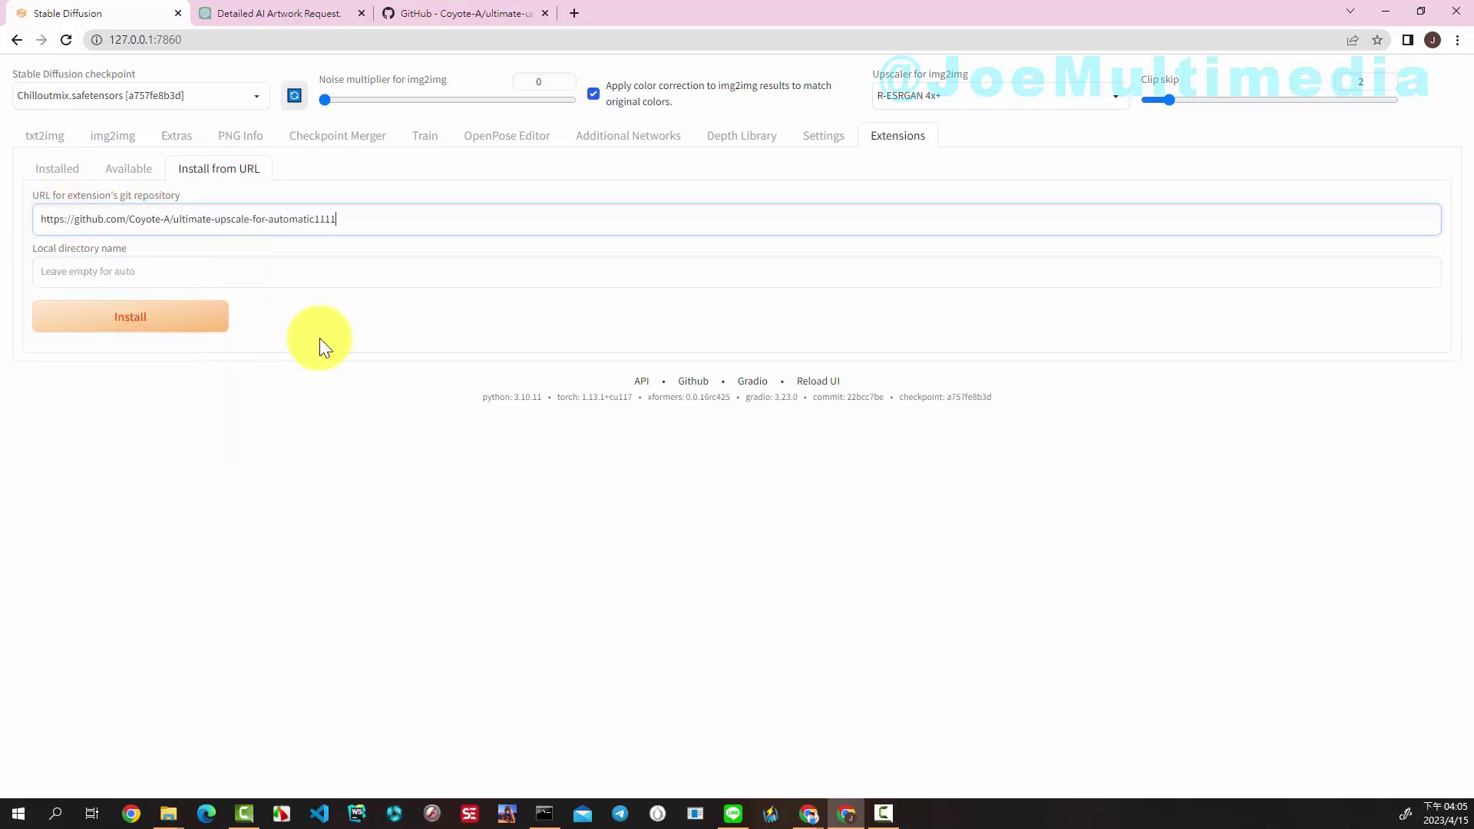
Install the extension from the entered repository URL, then apply the installed extensions and restart the UI.
left_click(178, 306)
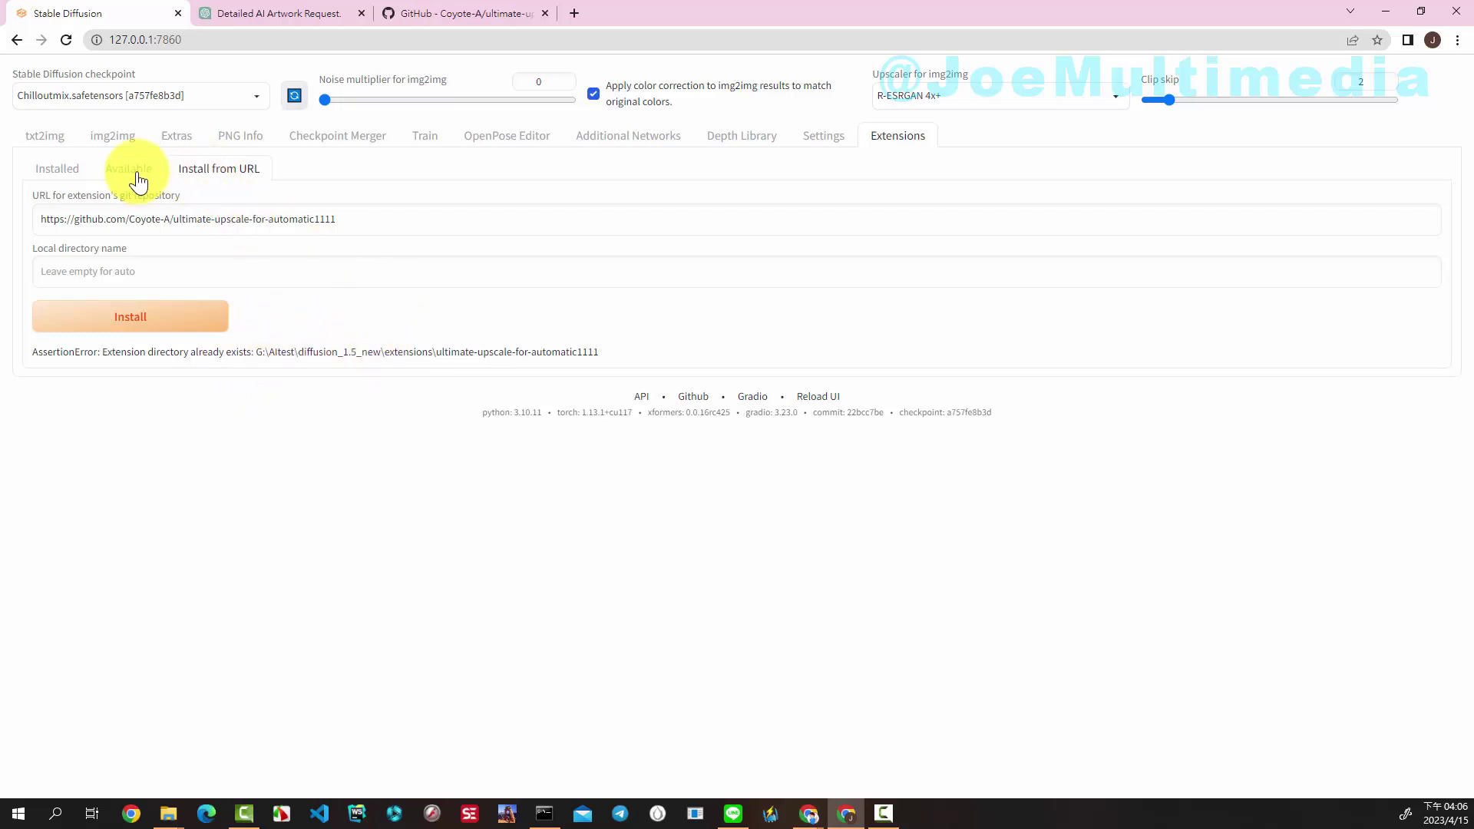
left_click(43, 172)
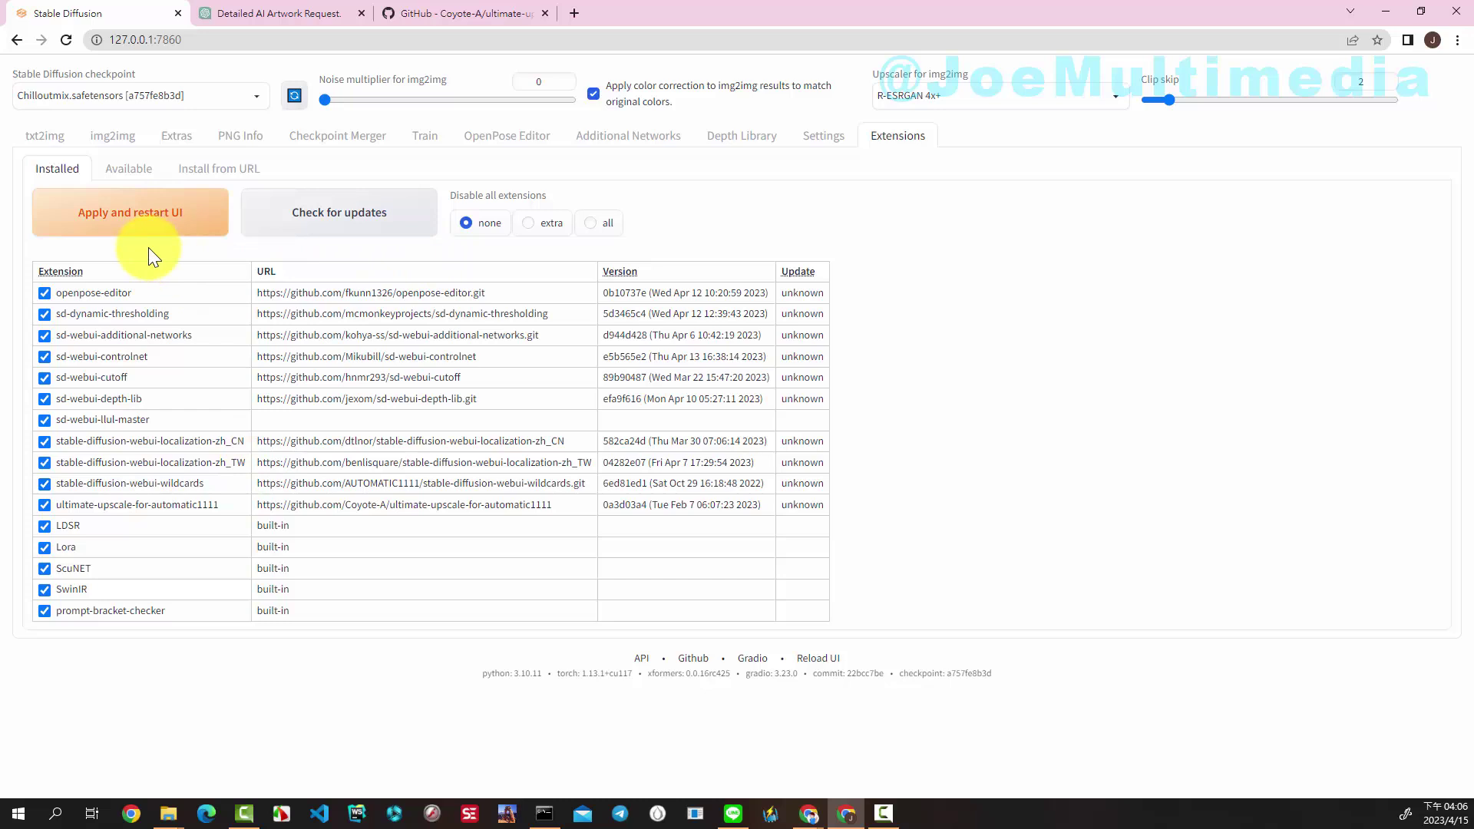
left_click(164, 229)
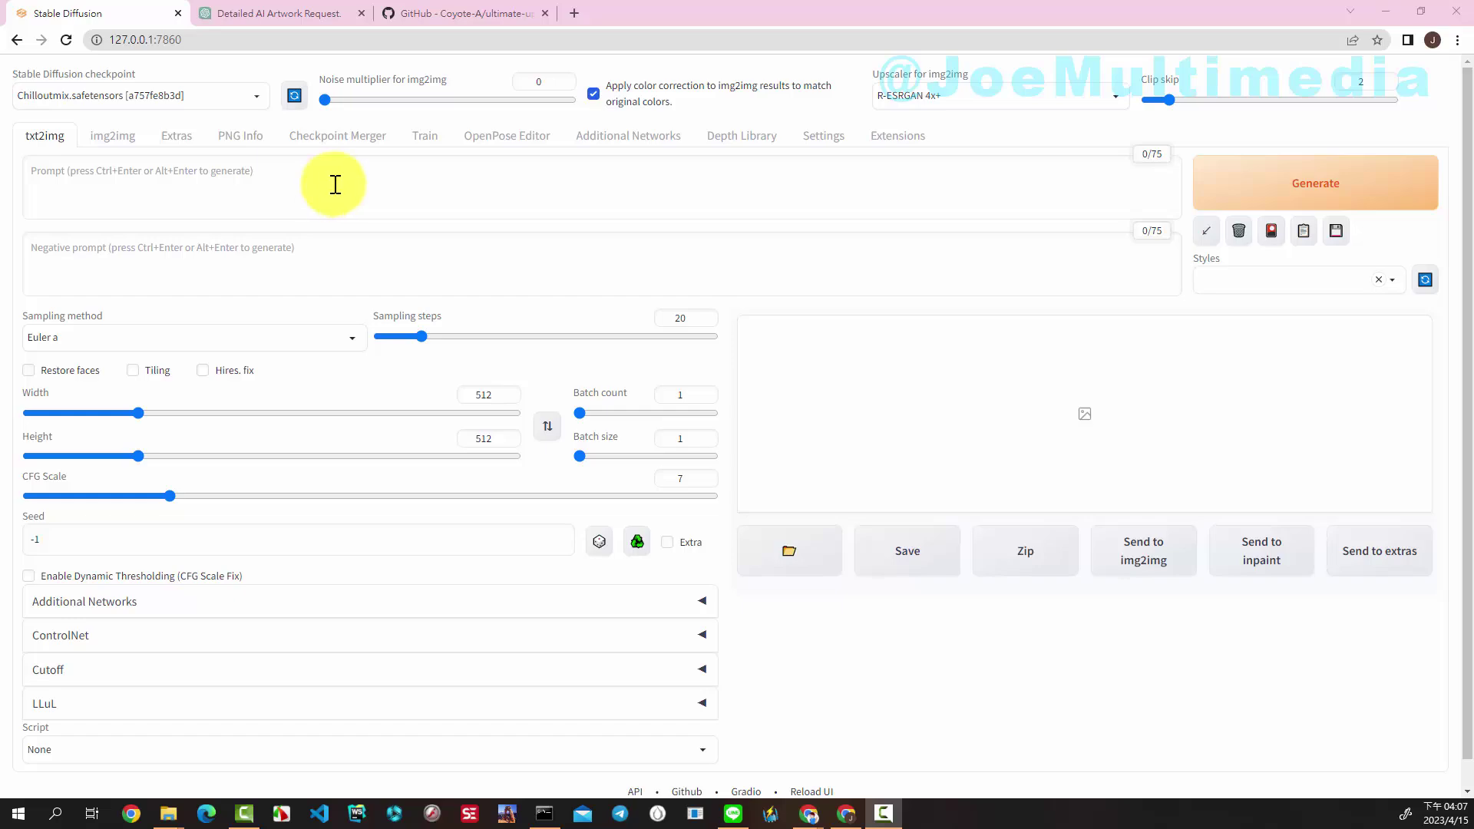
Load the 600 x 880 beach portrait PNG from the outputs folder into PNG Info and send its parameters to txt2img.
mouse_move(170, 812)
left_click(253, 753)
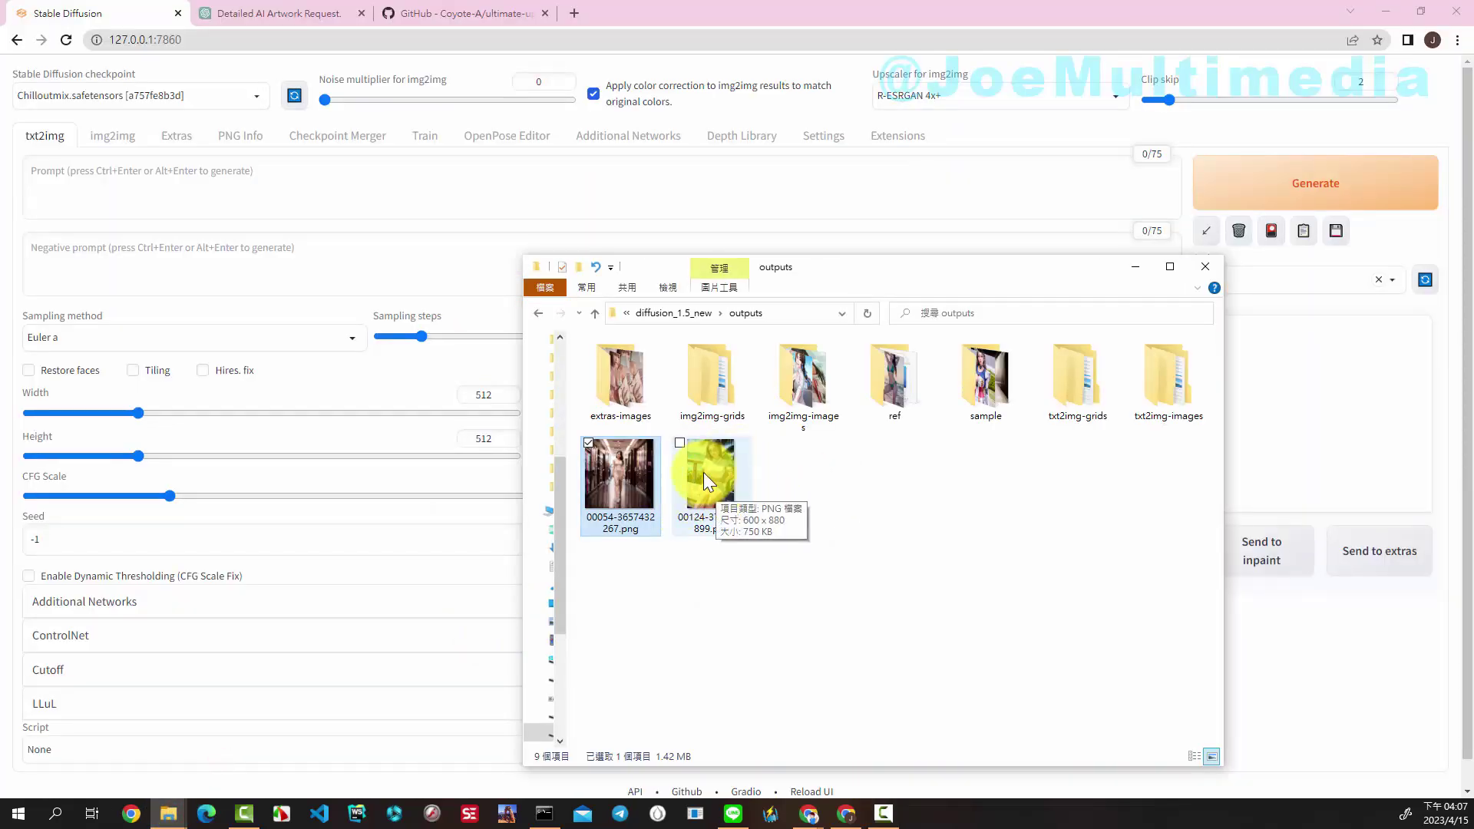
left_click(241, 141)
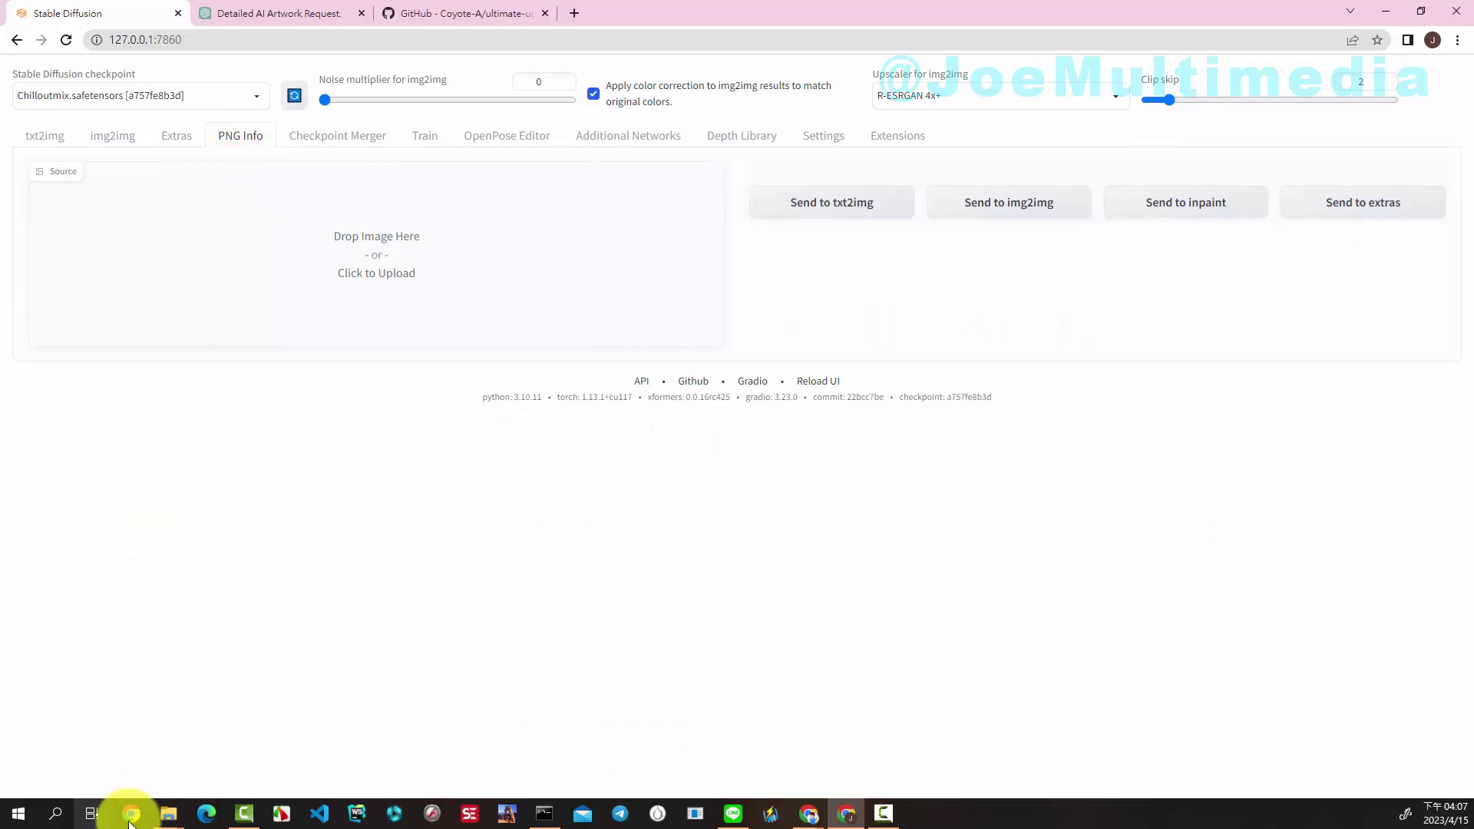
mouse_move(167, 815)
left_click(246, 750)
left_click_drag(701, 464, 356, 286)
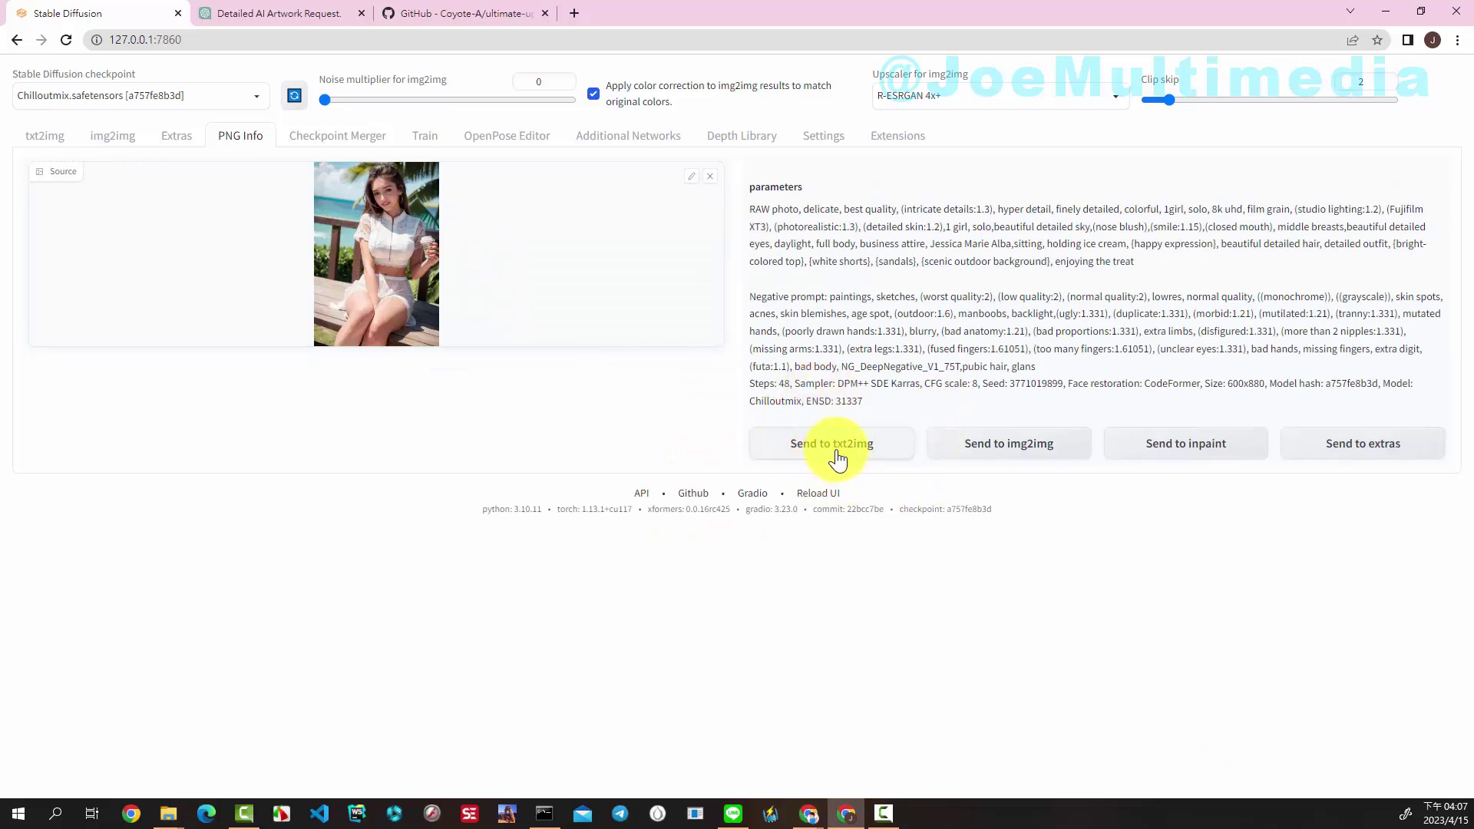
left_click(858, 451)
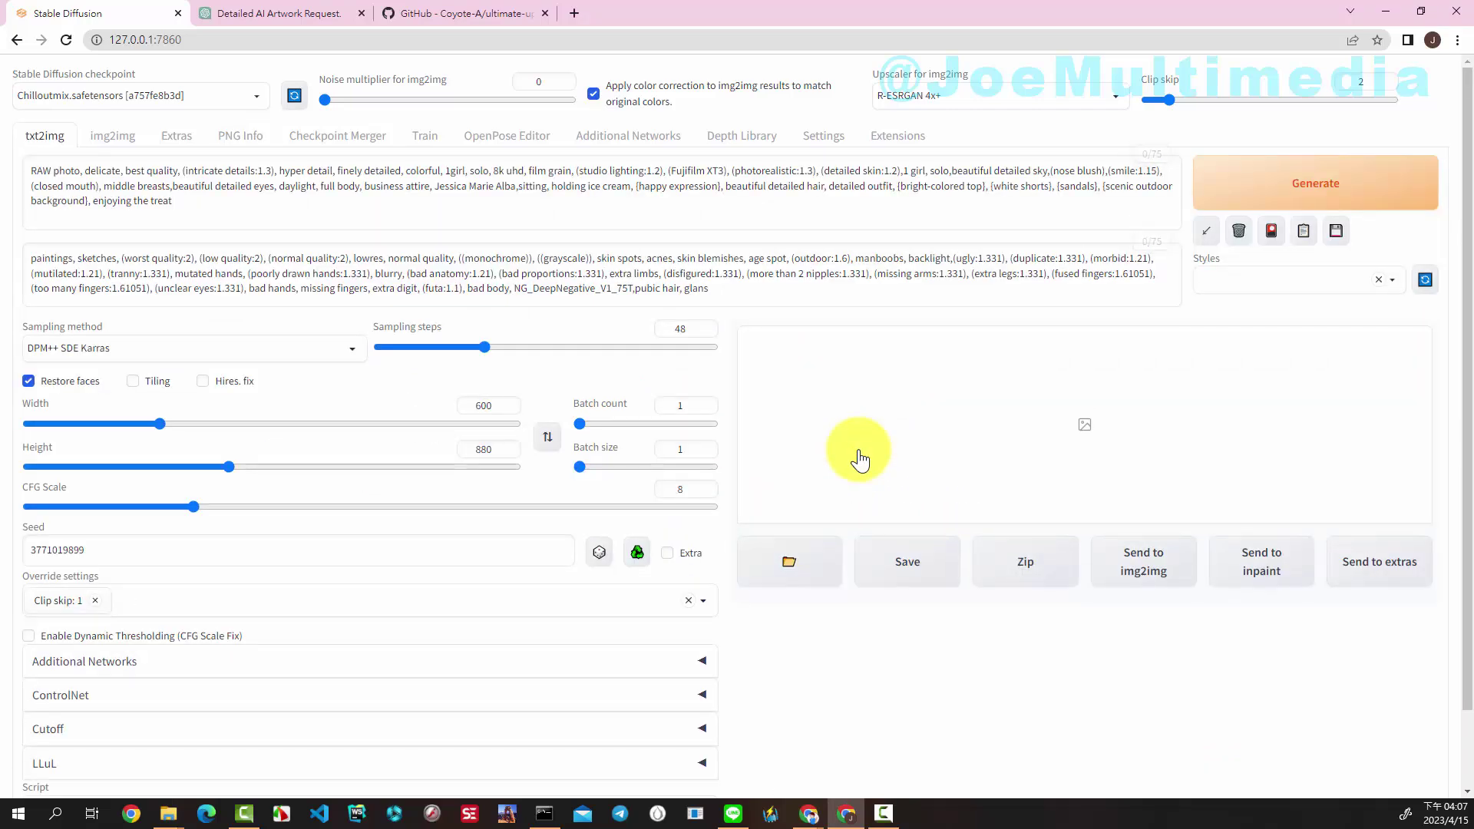
Generate the image with the transferred txt2img settings and inspect the result in the full-size viewer.
left_click(1271, 189)
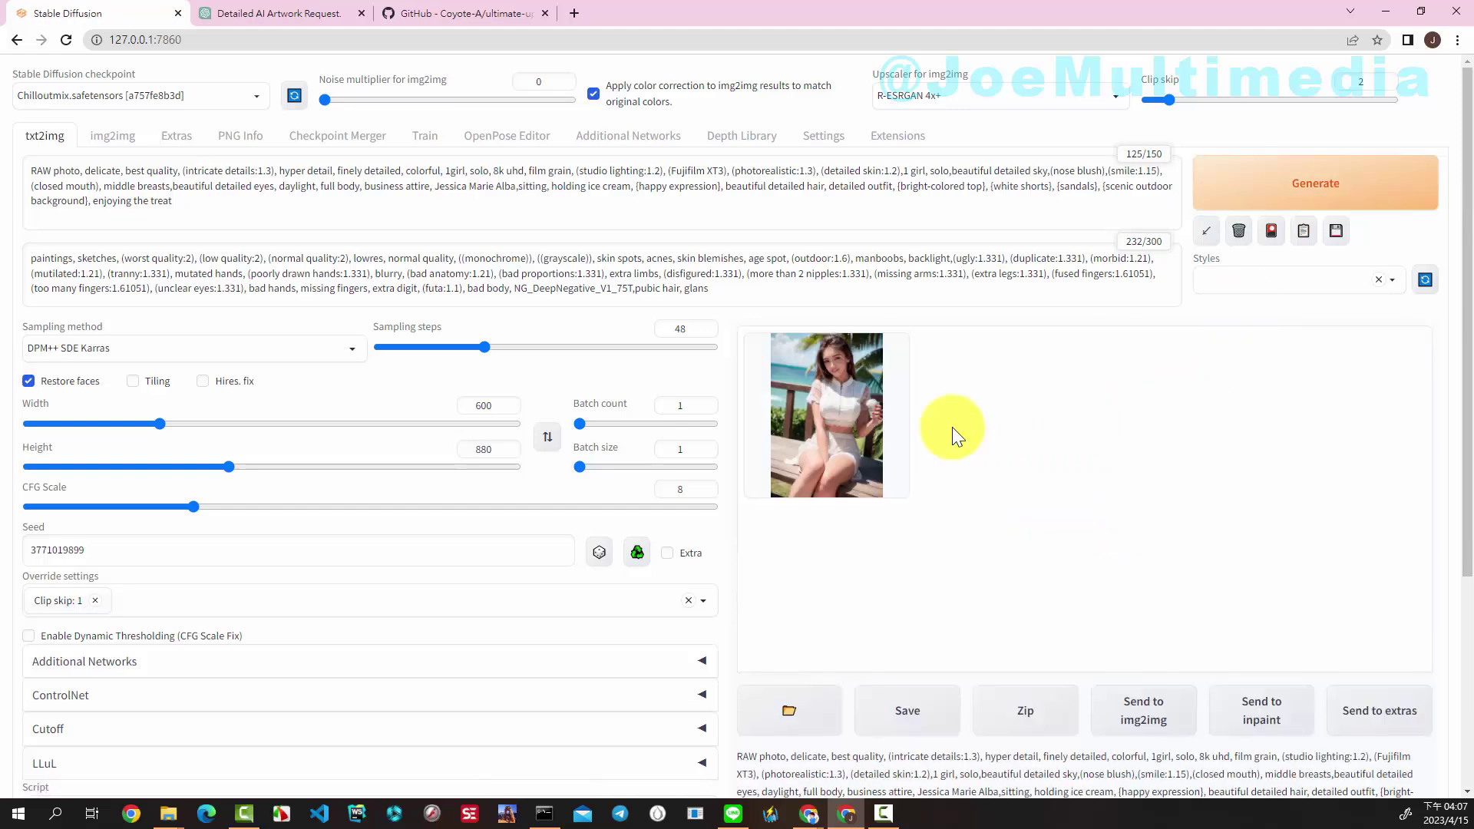
left_click(890, 428)
left_click(1117, 401)
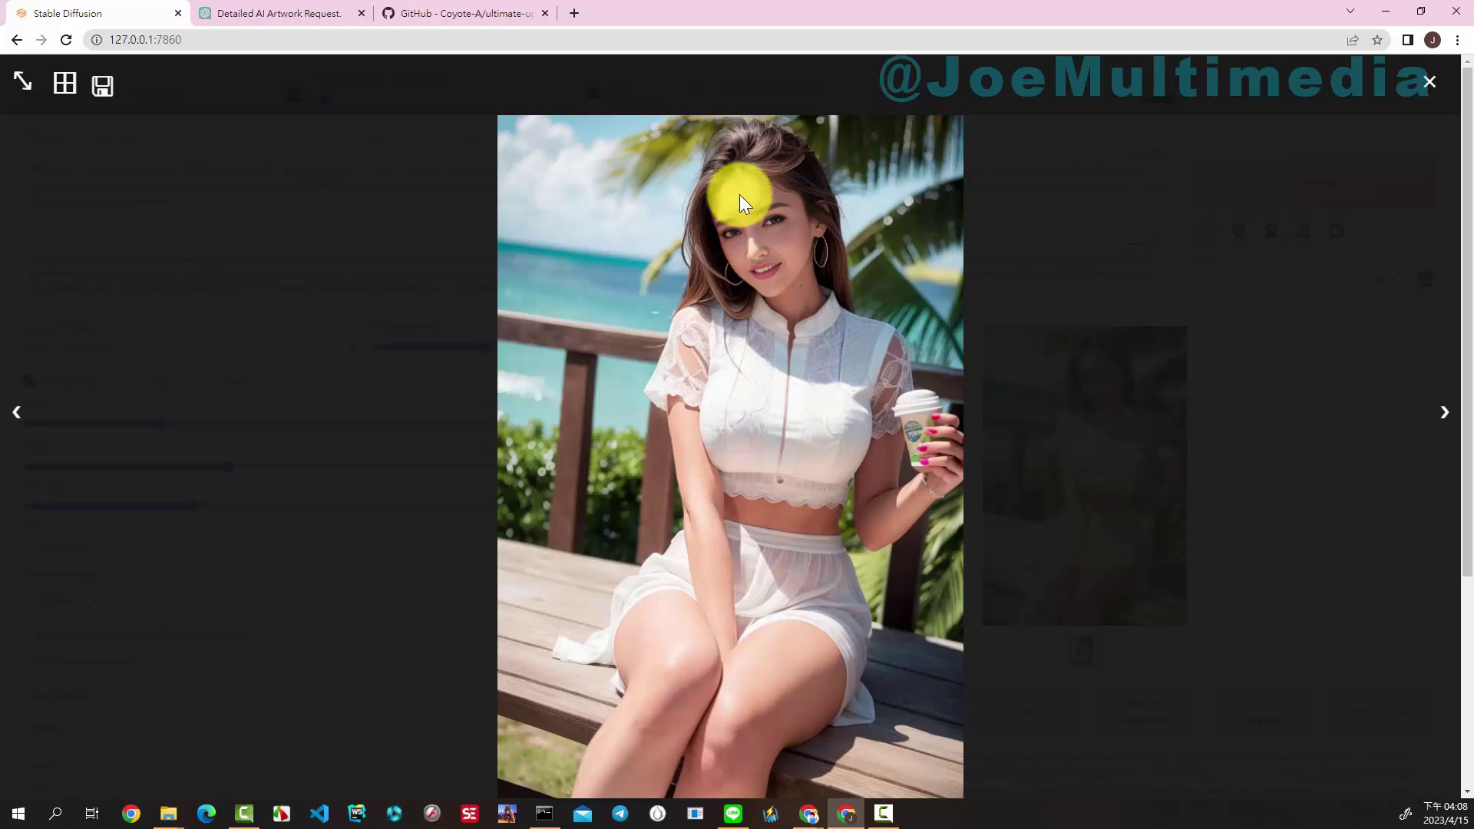
left_click(1427, 85)
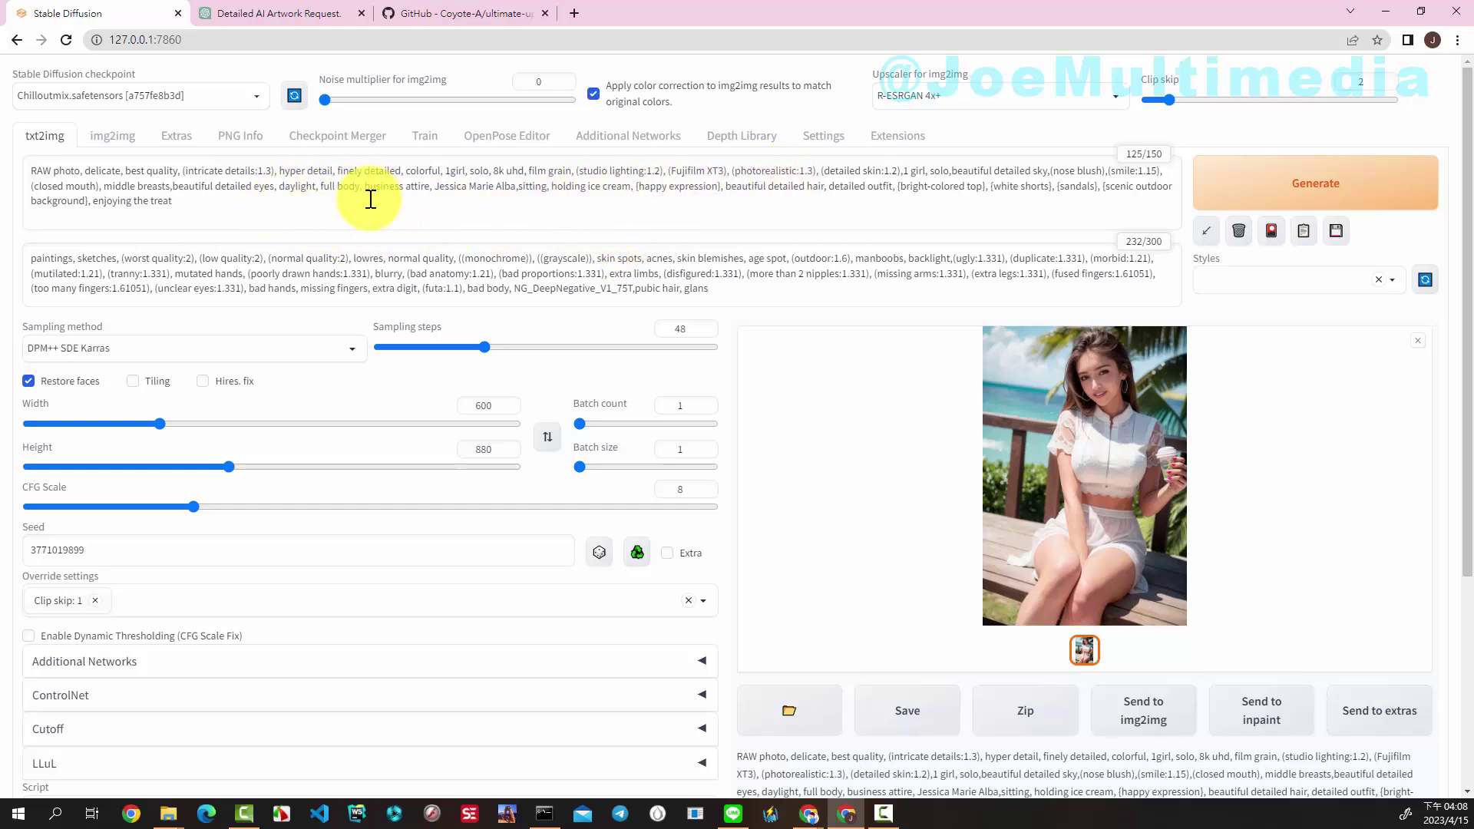
left_click_drag(430, 190, 517, 191)
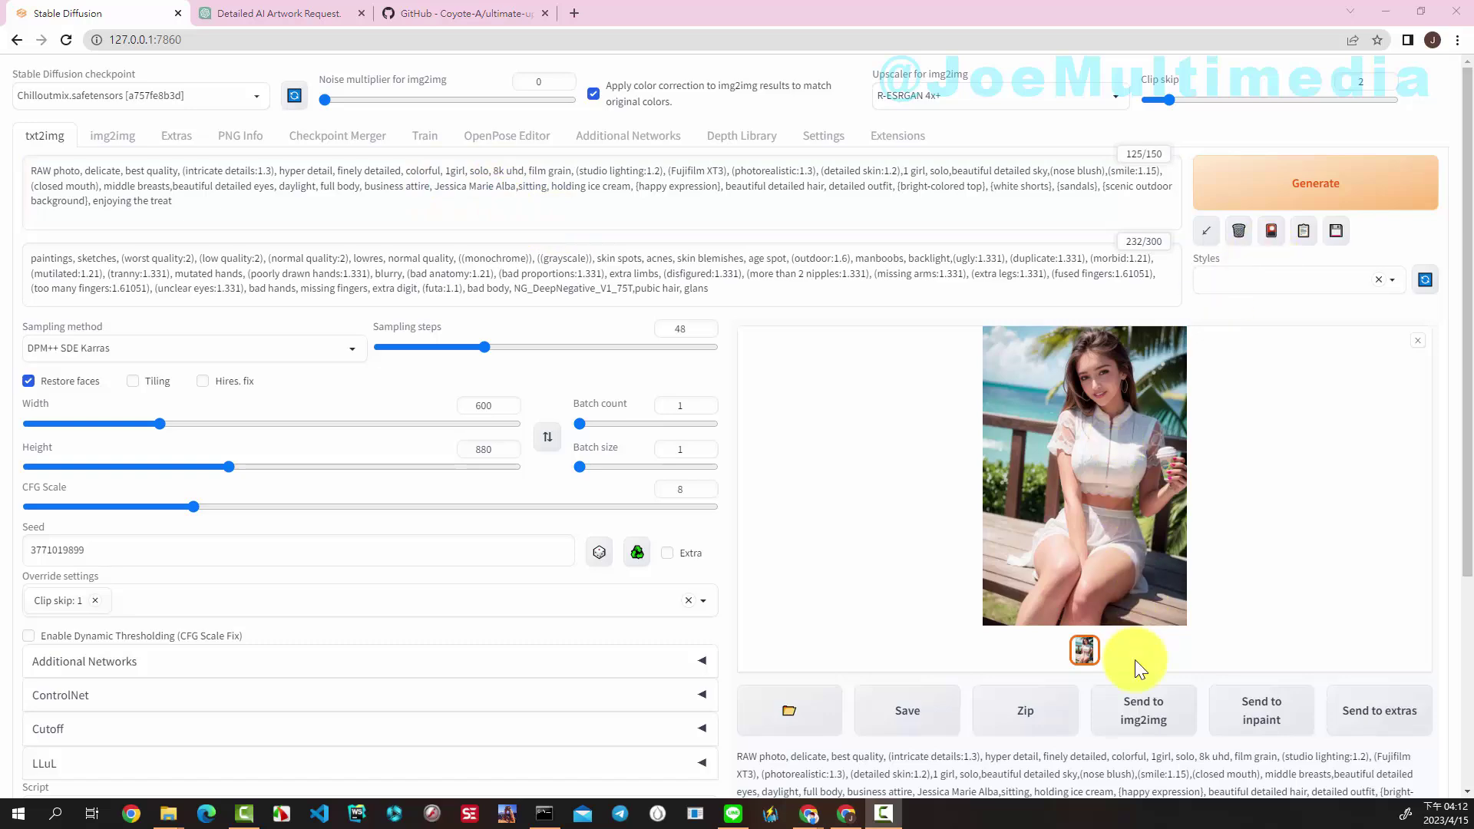
Send the generated image to img2img and choose the Ultimate SD upscale script.
left_click(1153, 717)
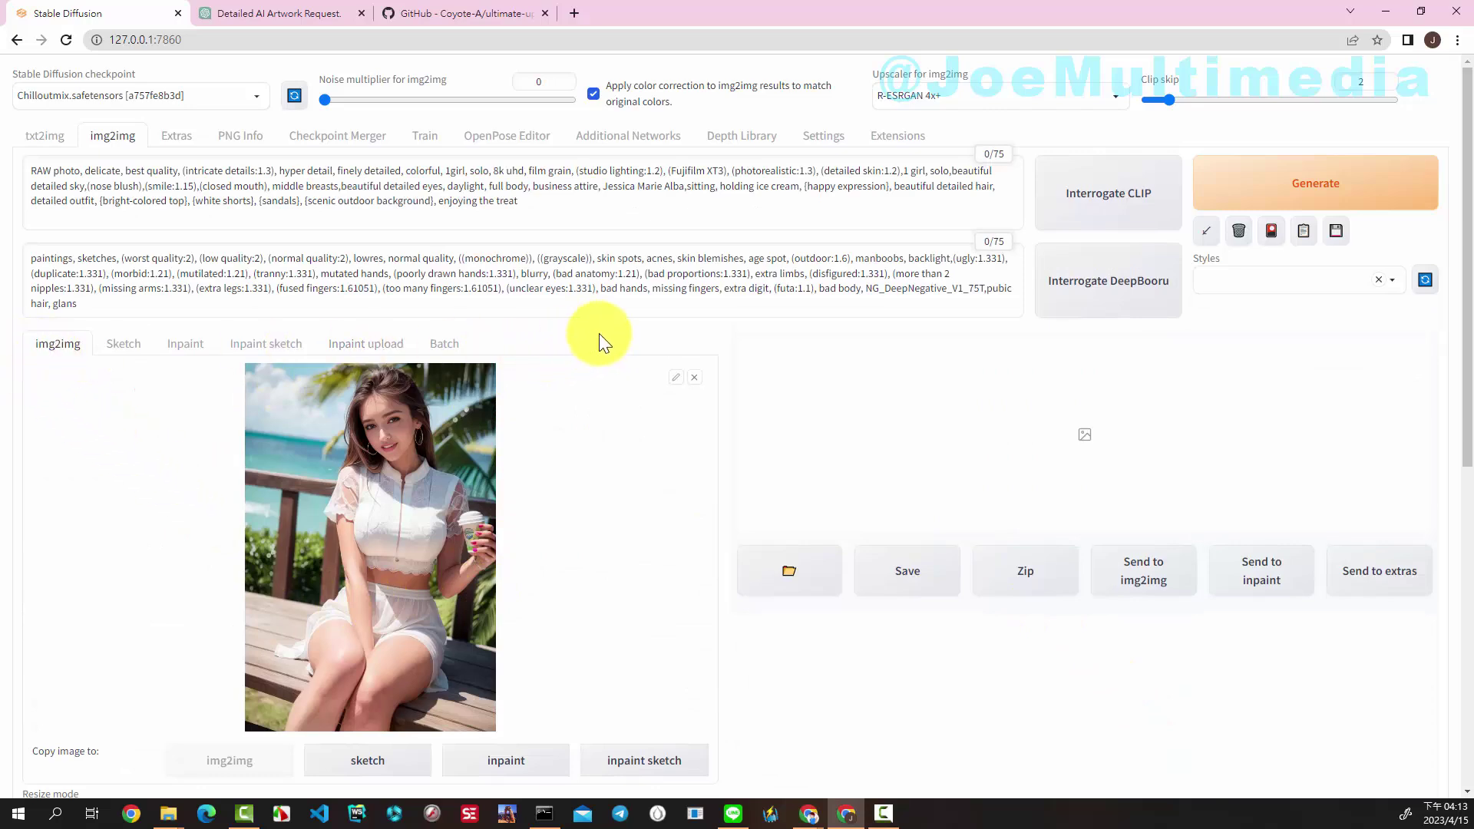
scroll(605, 331, "down", 8)
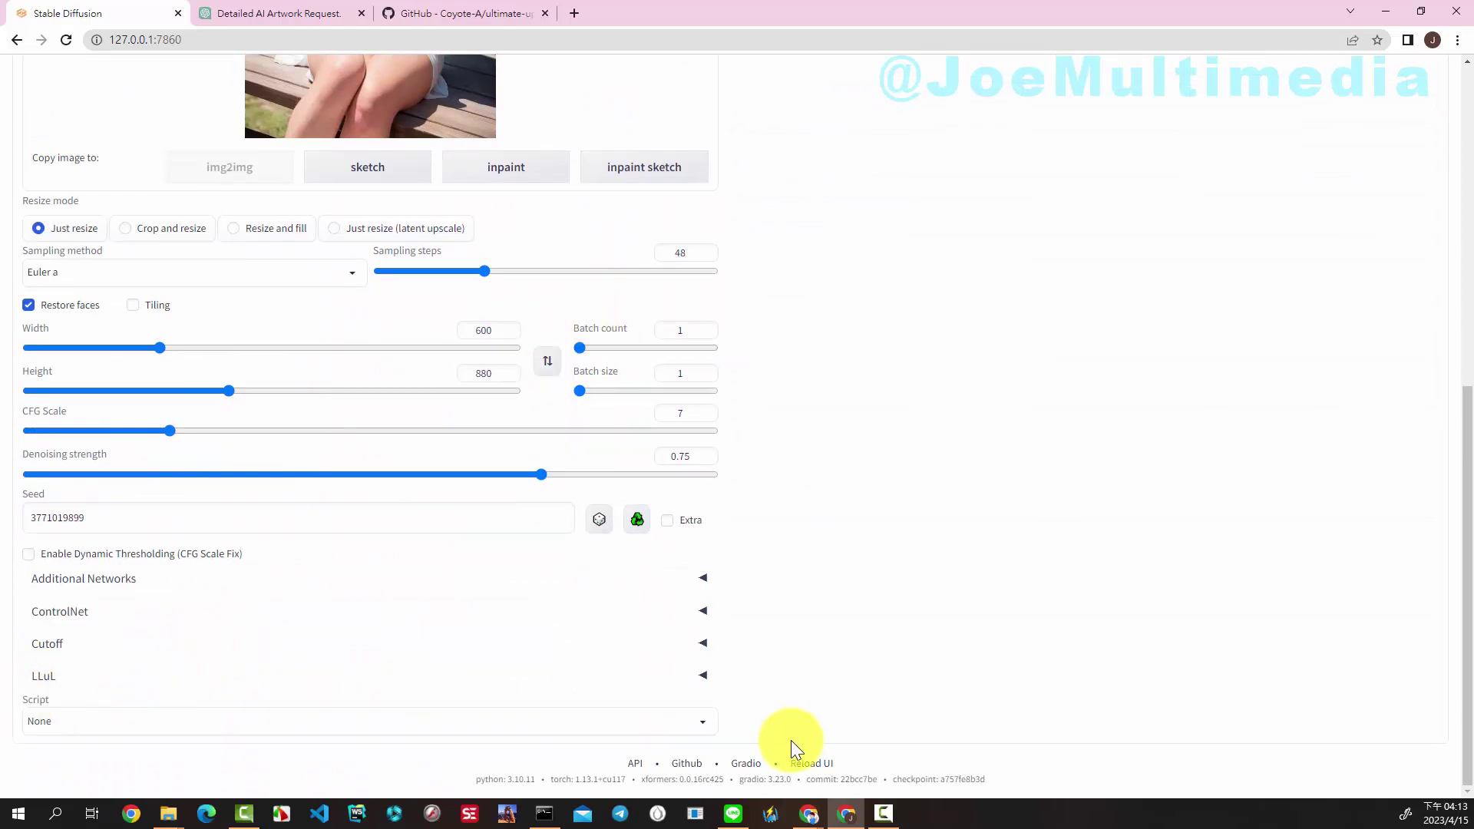
left_click(705, 721)
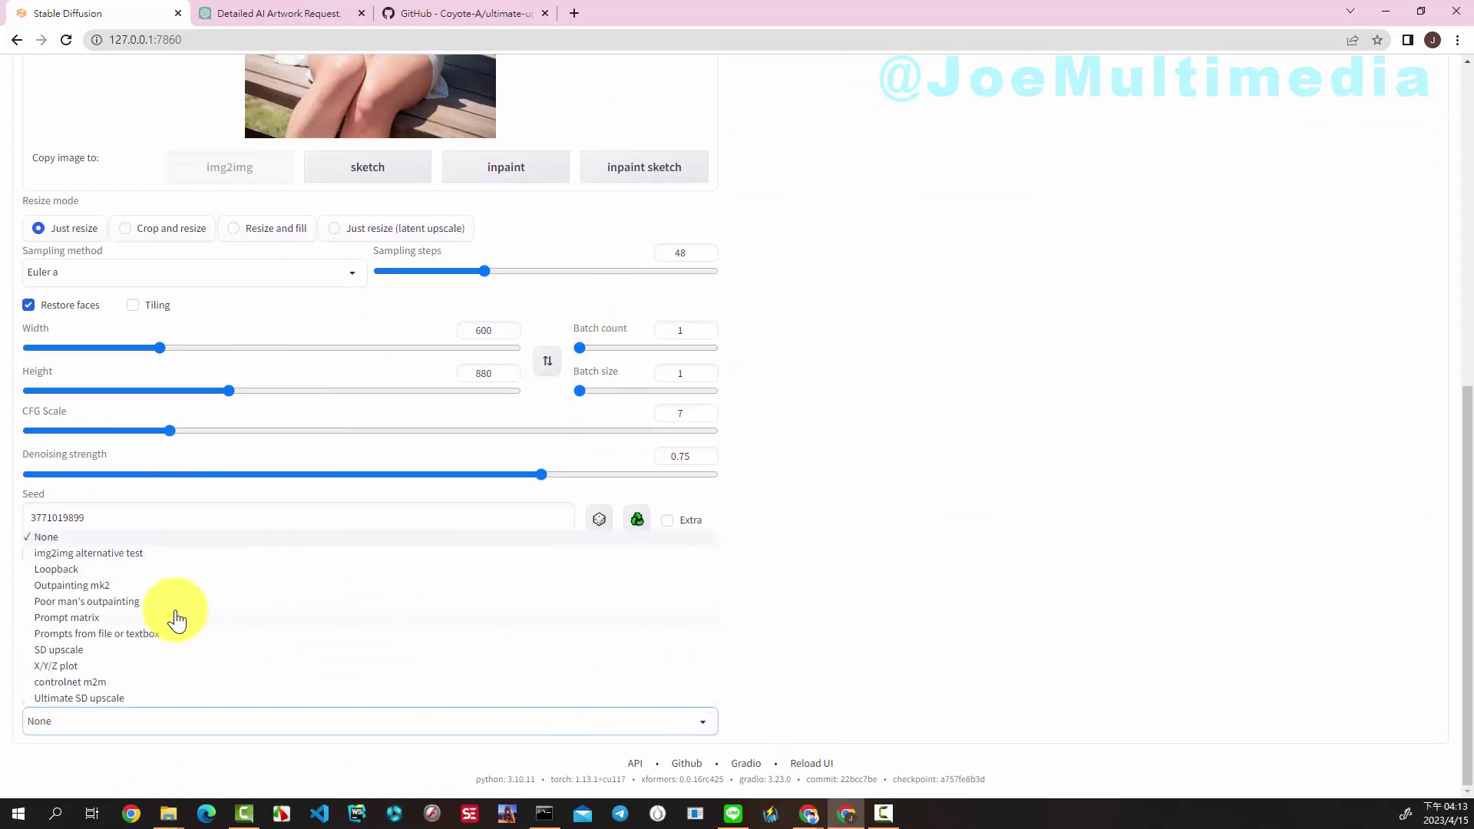
left_click(108, 699)
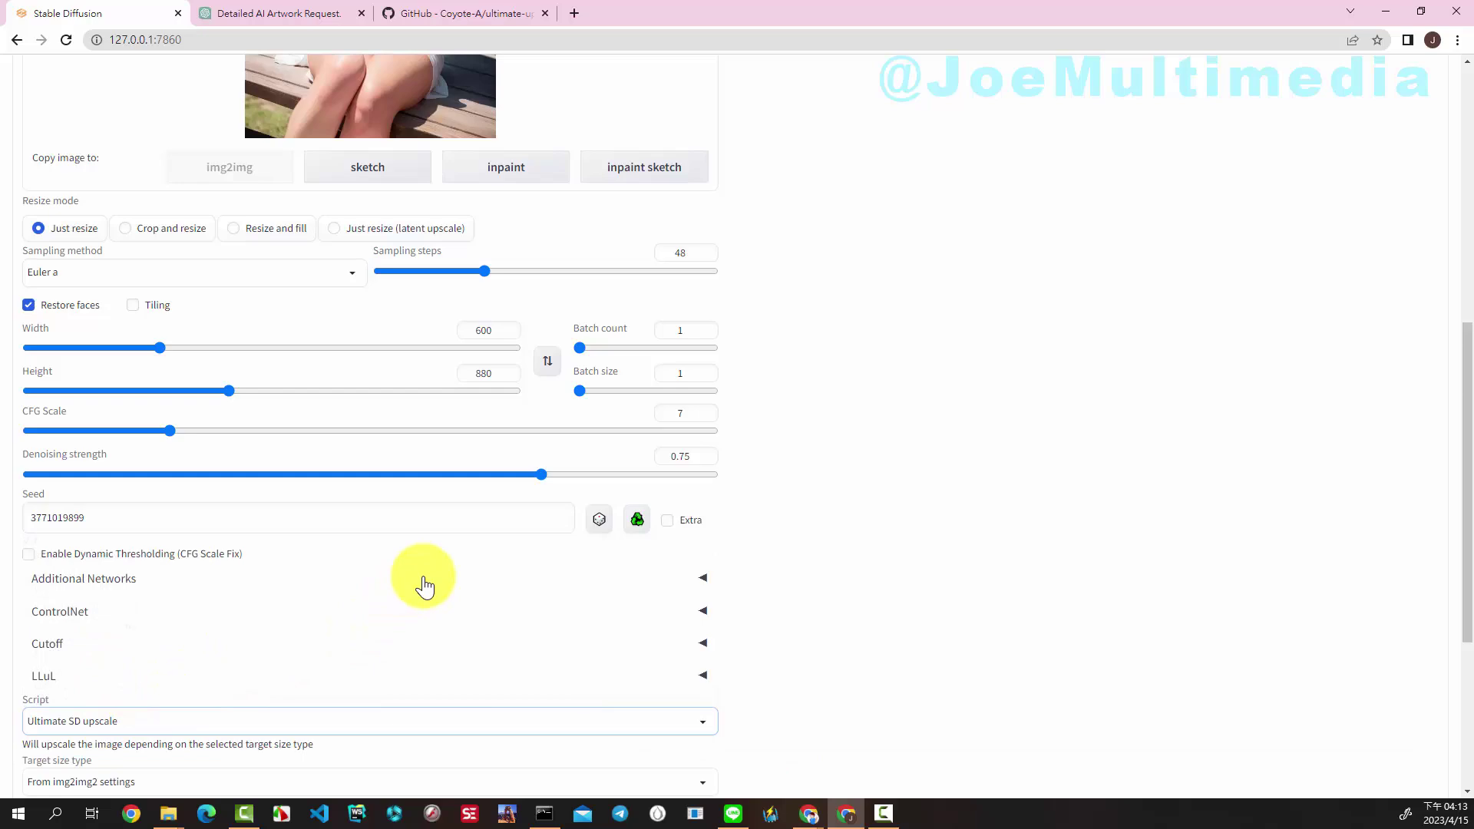
Set the upscale target size type to Scale from image size and choose ESRGAN_4x as the upscaler.
scroll(433, 581, "down", 5)
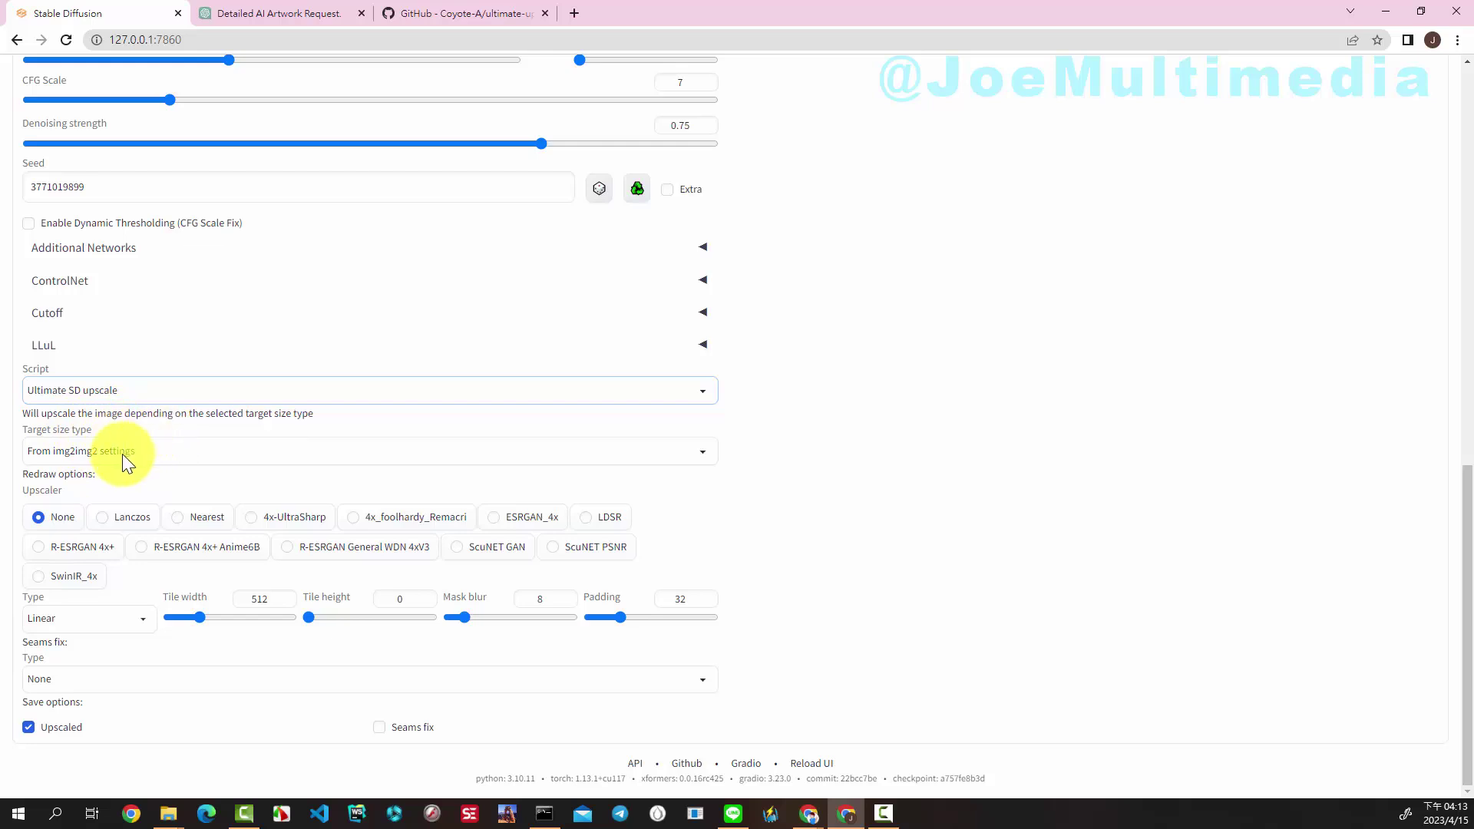
left_click(705, 453)
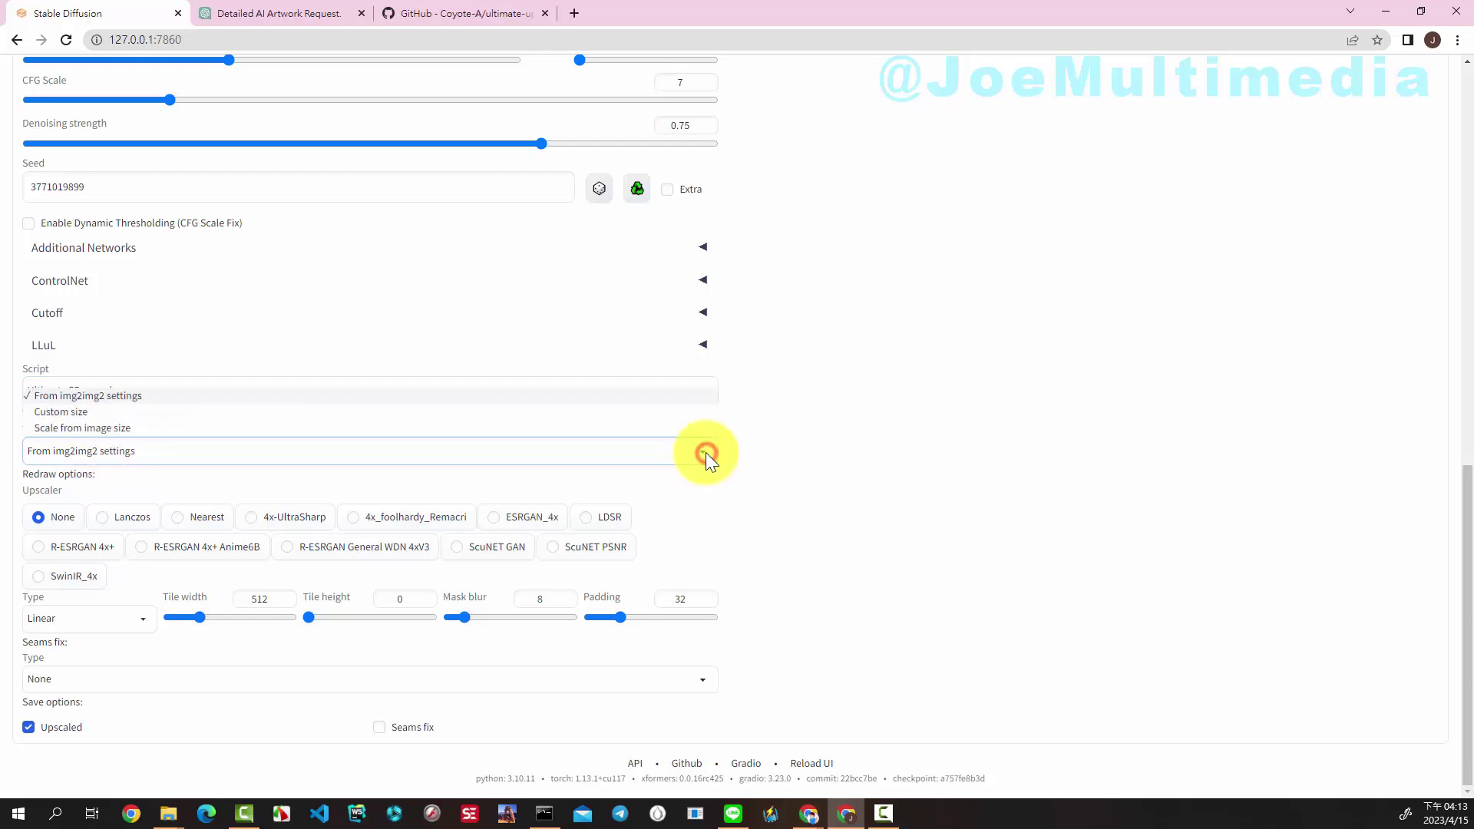
left_click(101, 430)
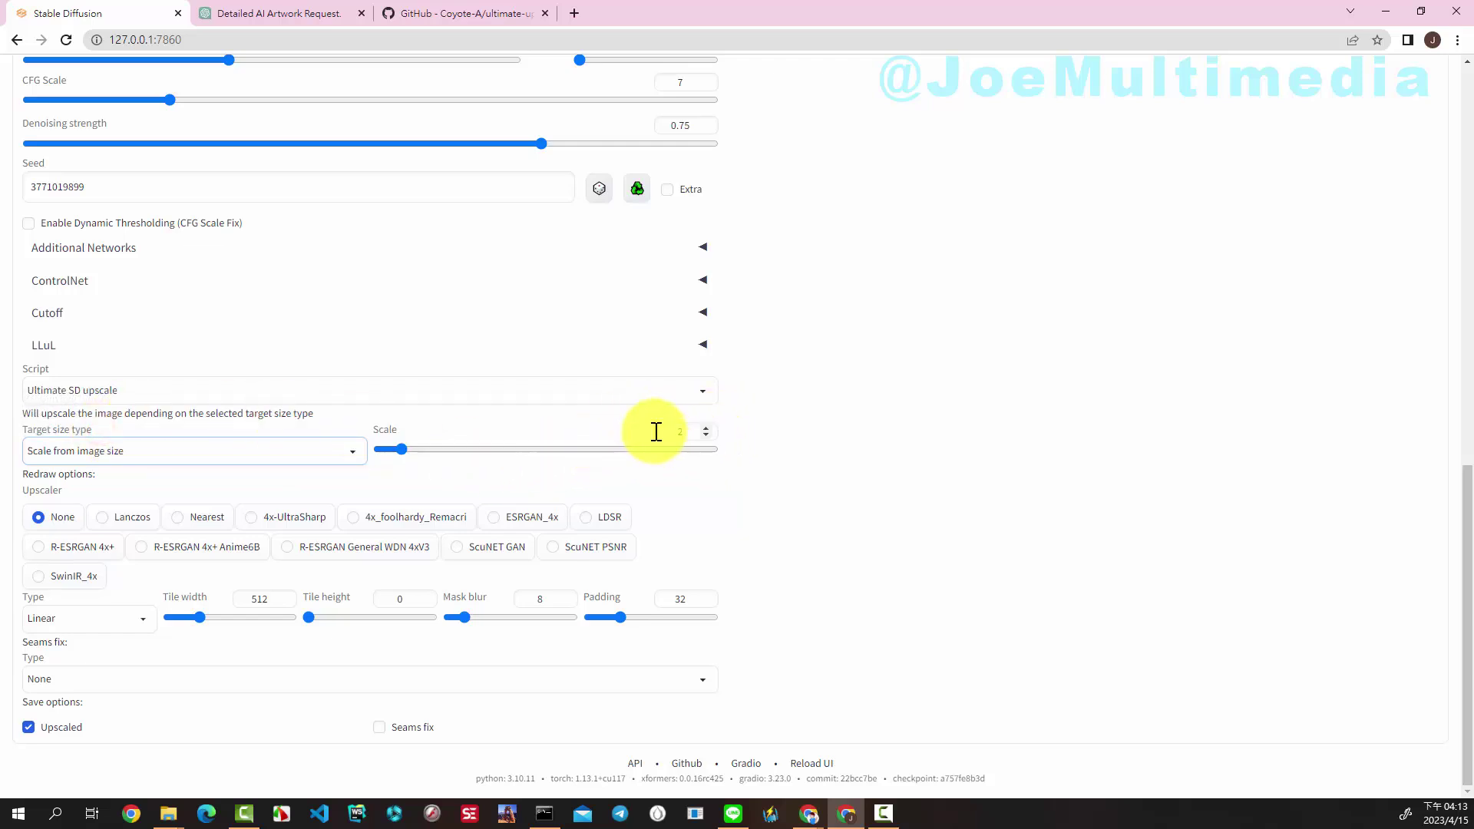
left_click(31, 517)
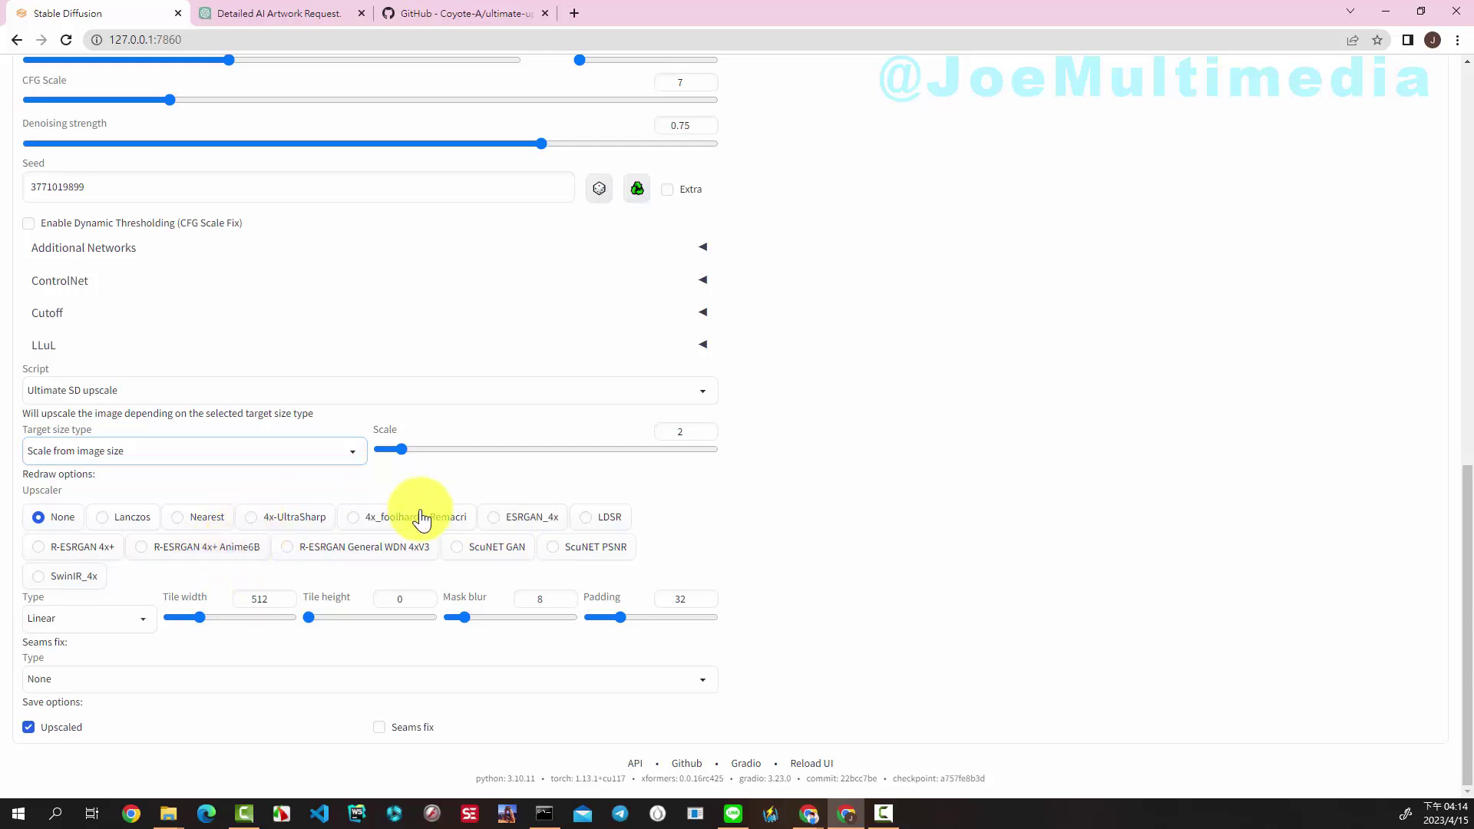
left_click(492, 519)
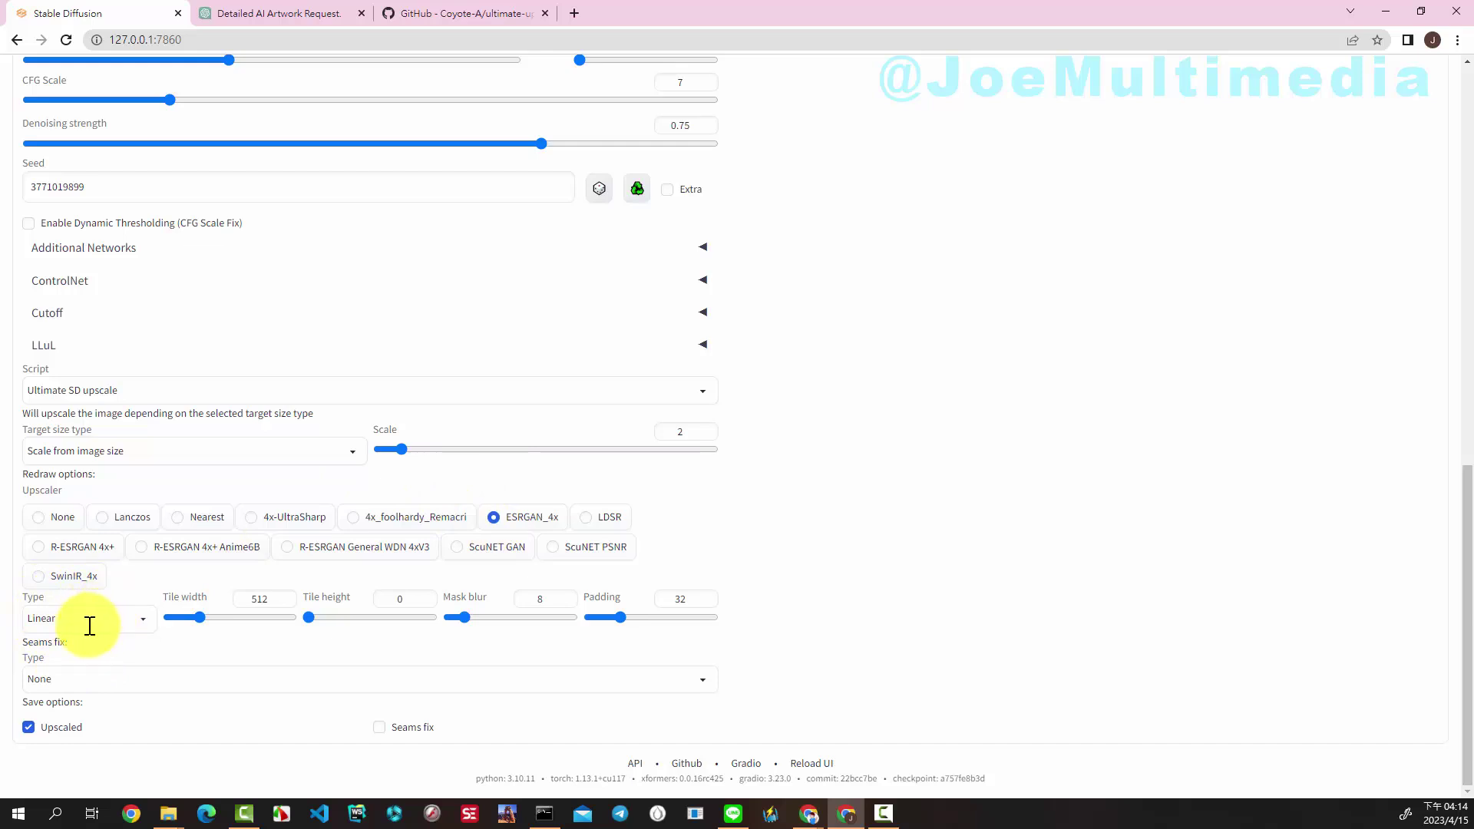
Set the redraw type to Chess with a tile width and height of 768 and a mask blur of 16, leaving seams fix at None.
left_click(140, 622)
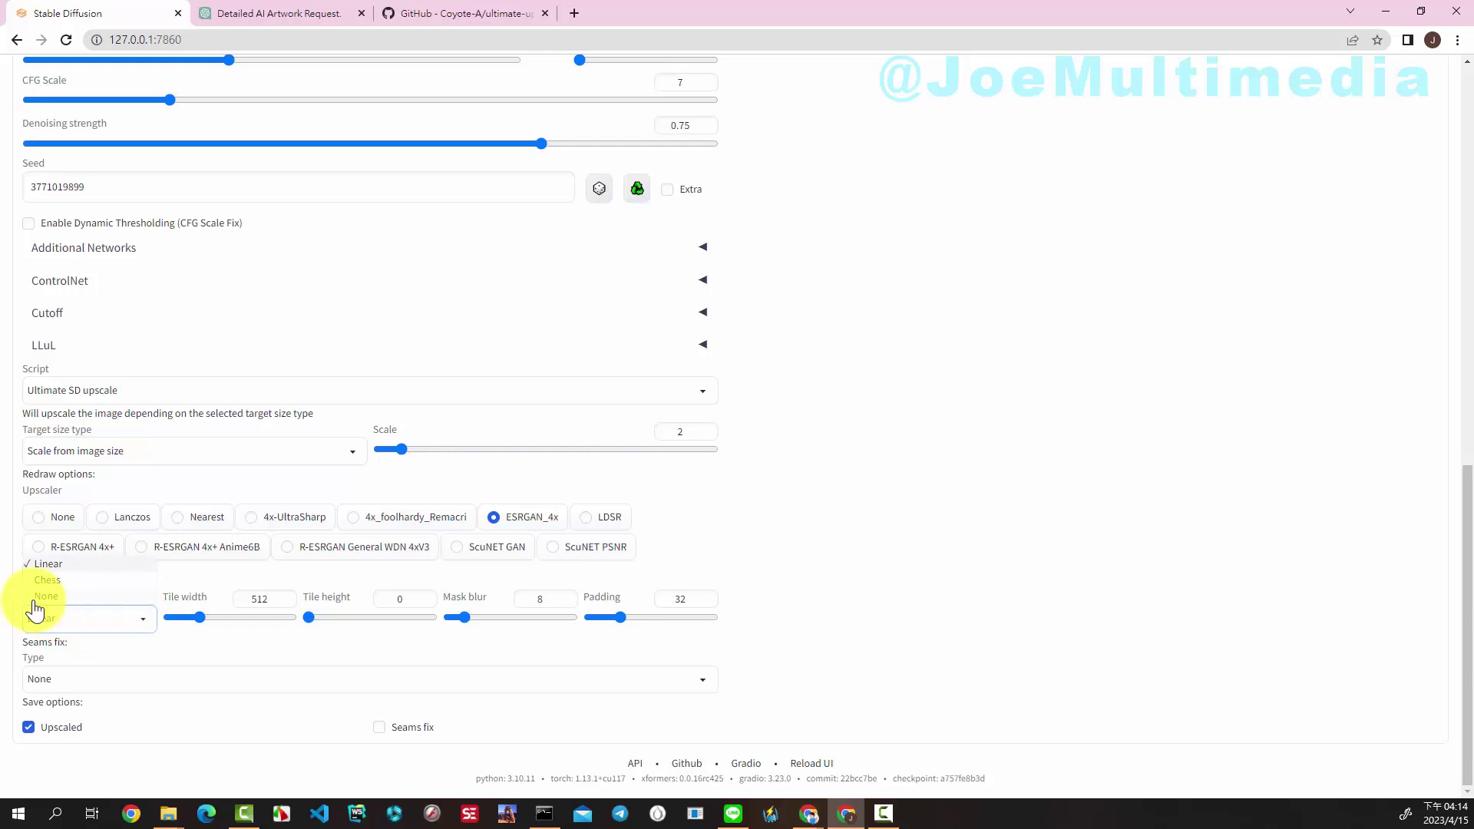
left_click(60, 583)
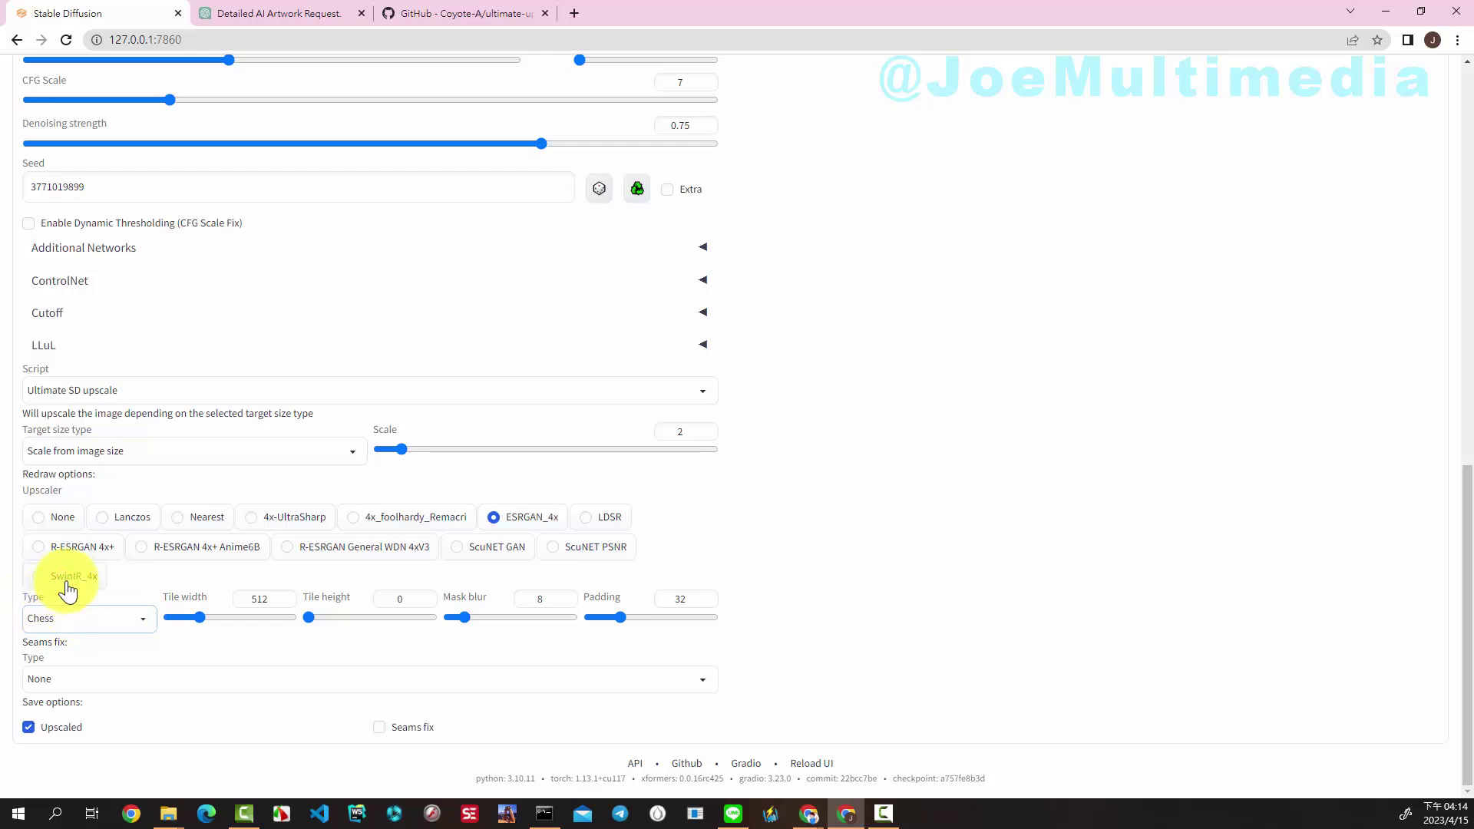
double_click(262, 602)
type("768")
left_click(399, 601)
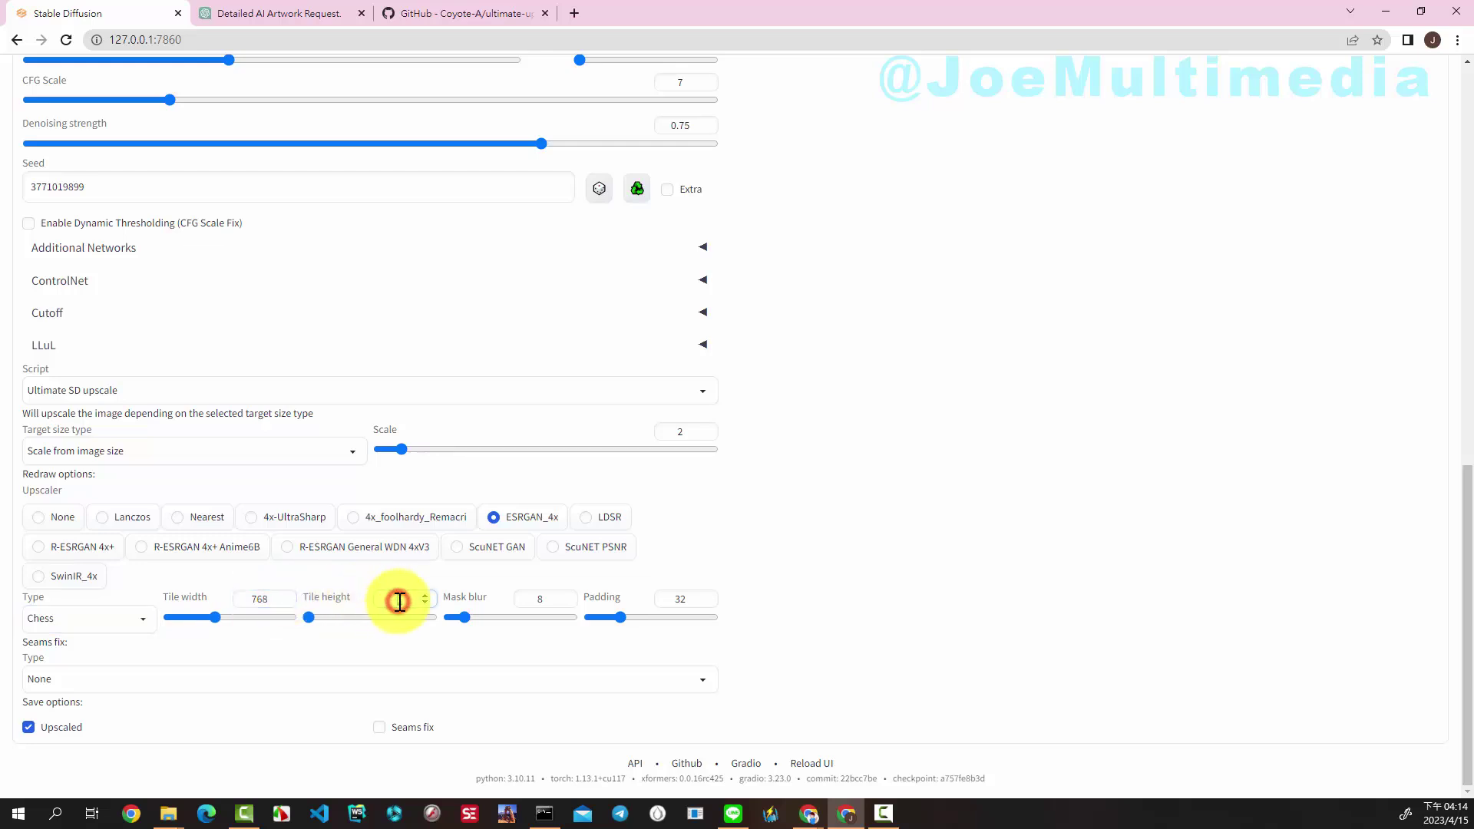
type("768")
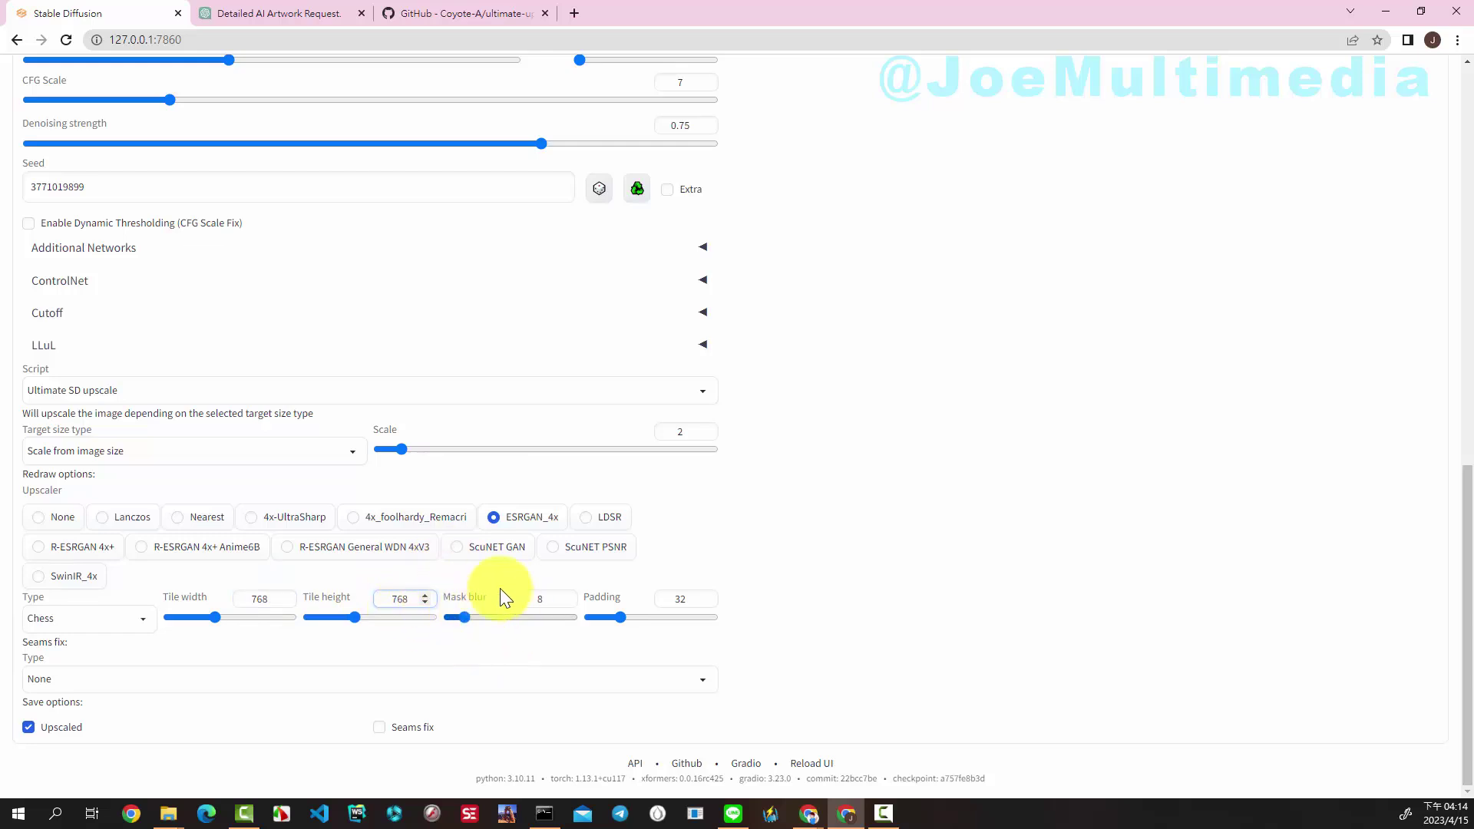
left_click(546, 600)
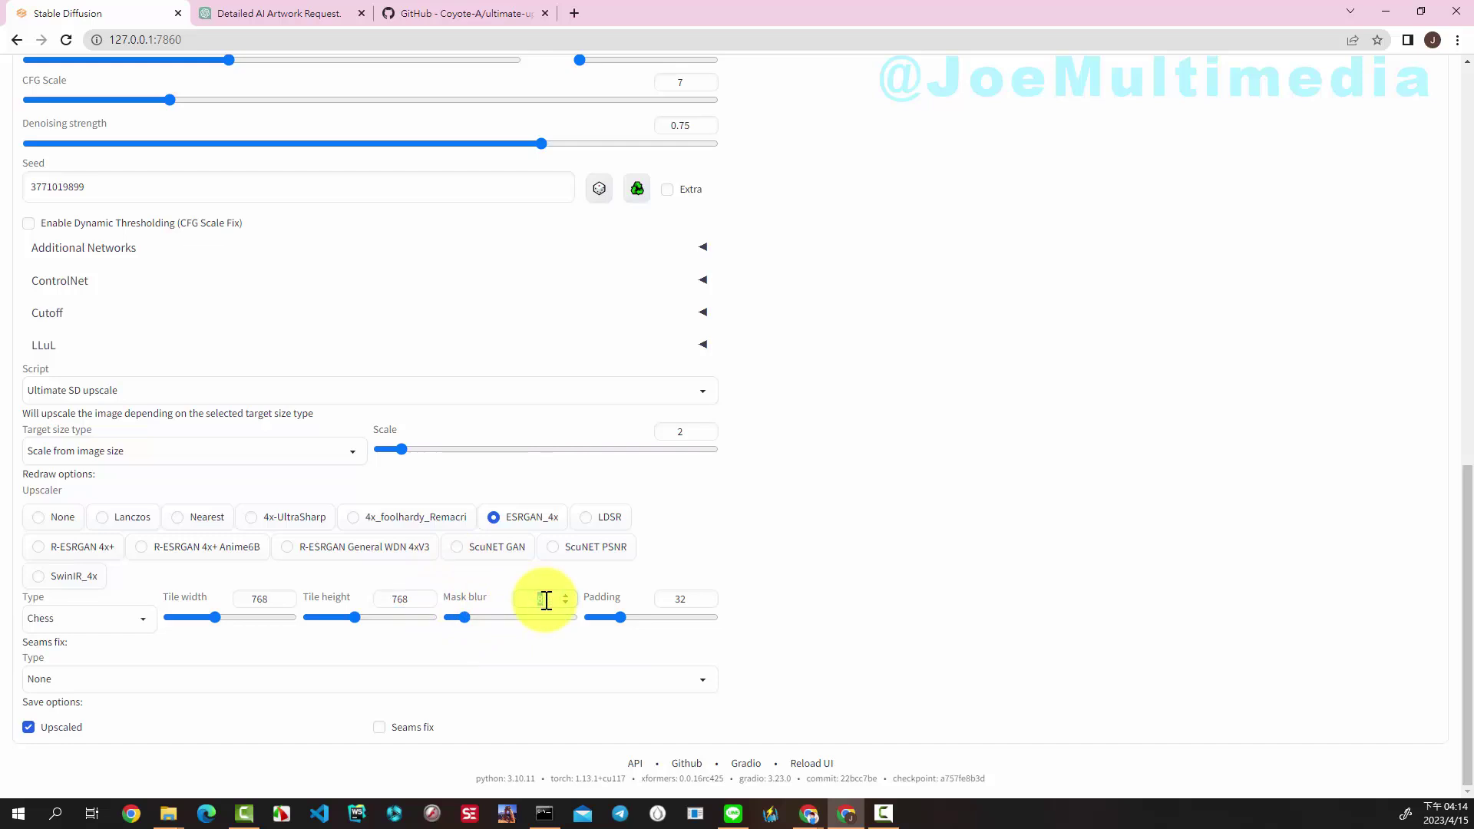
type("16")
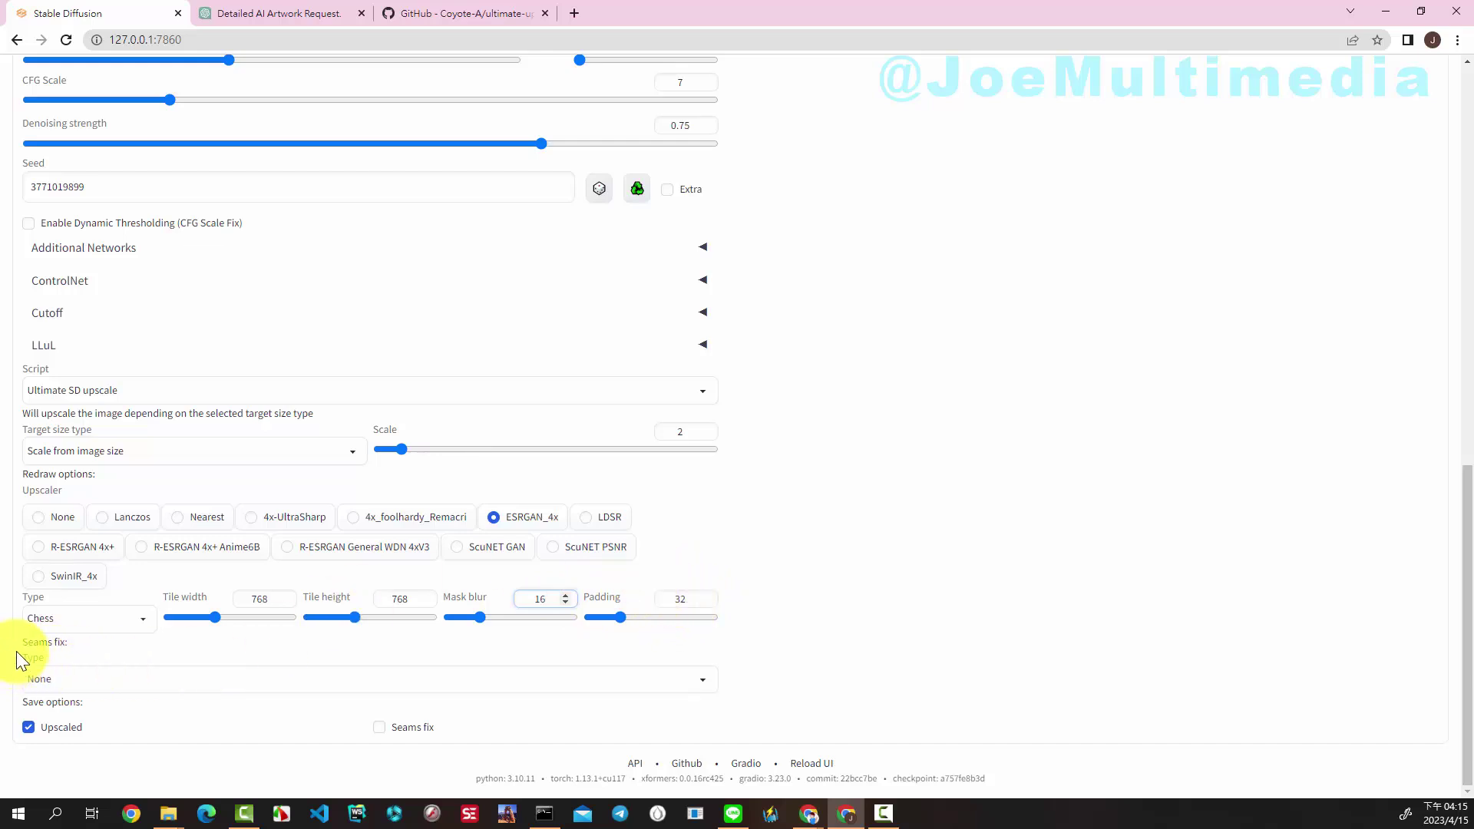
left_click(707, 680)
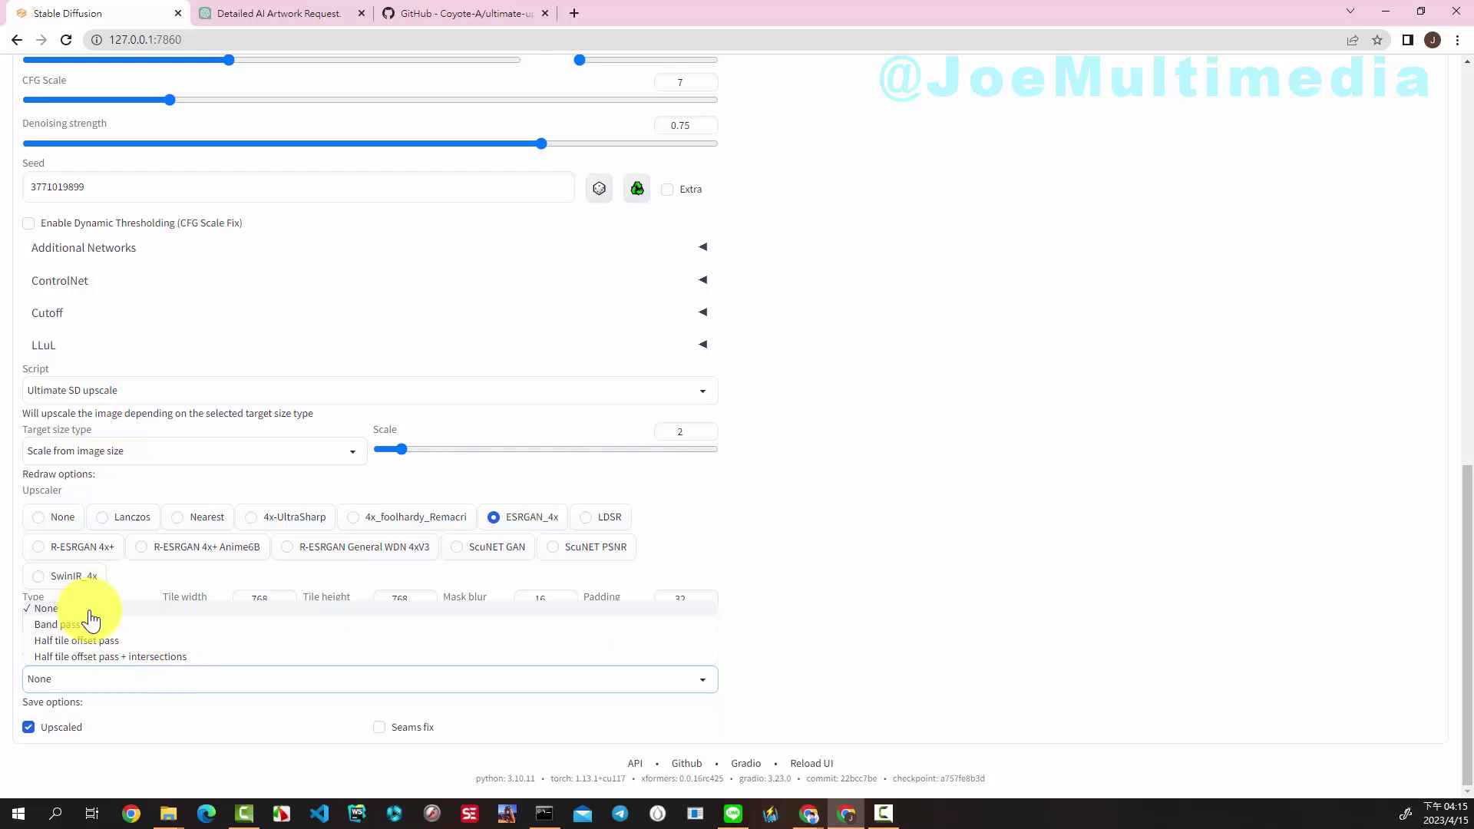
left_click(769, 618)
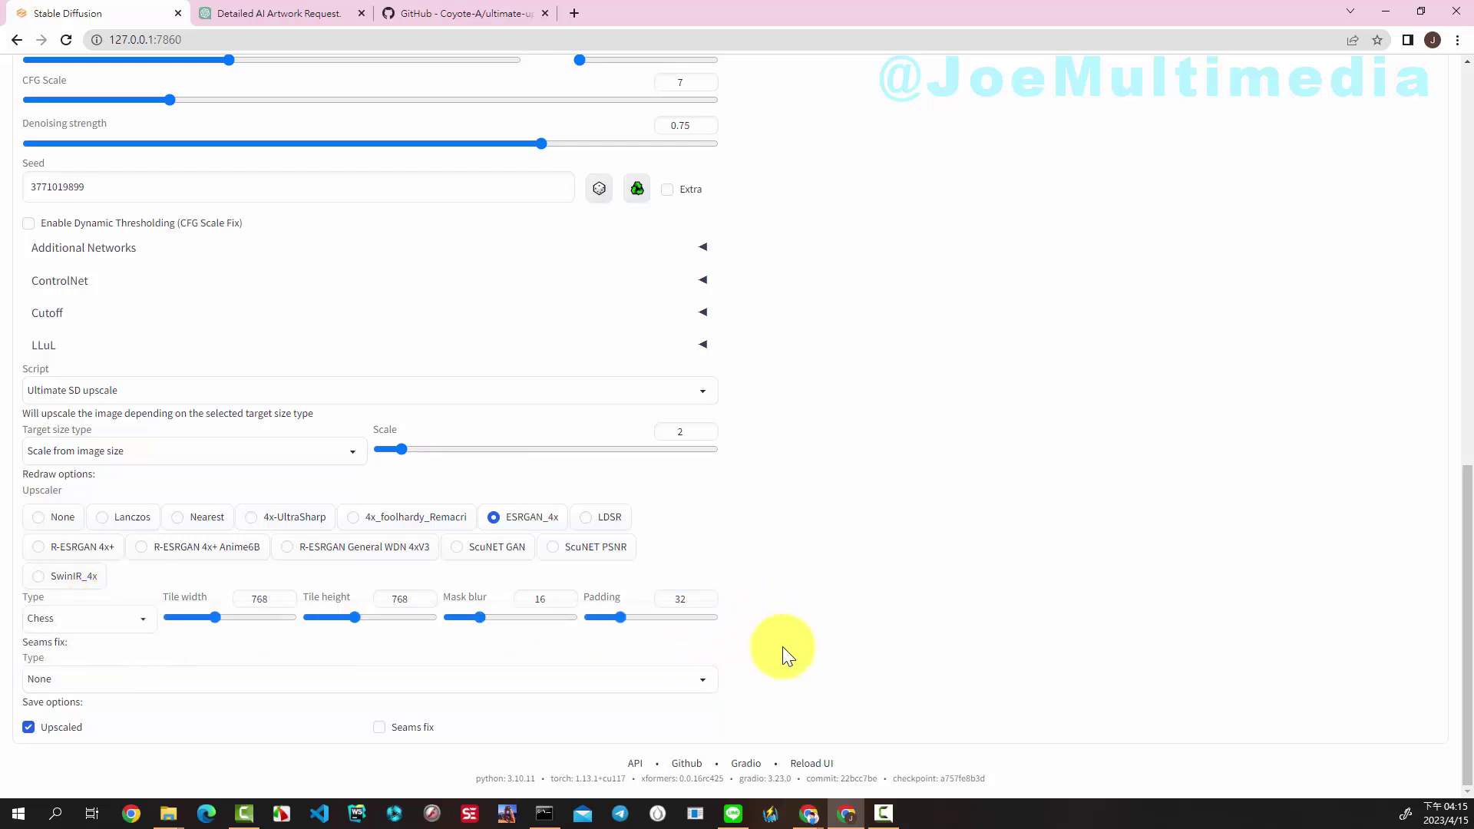
Check the recommended denoise range in the extension's GitHub README and return to the web UI.
scroll(782, 646, "up", 6)
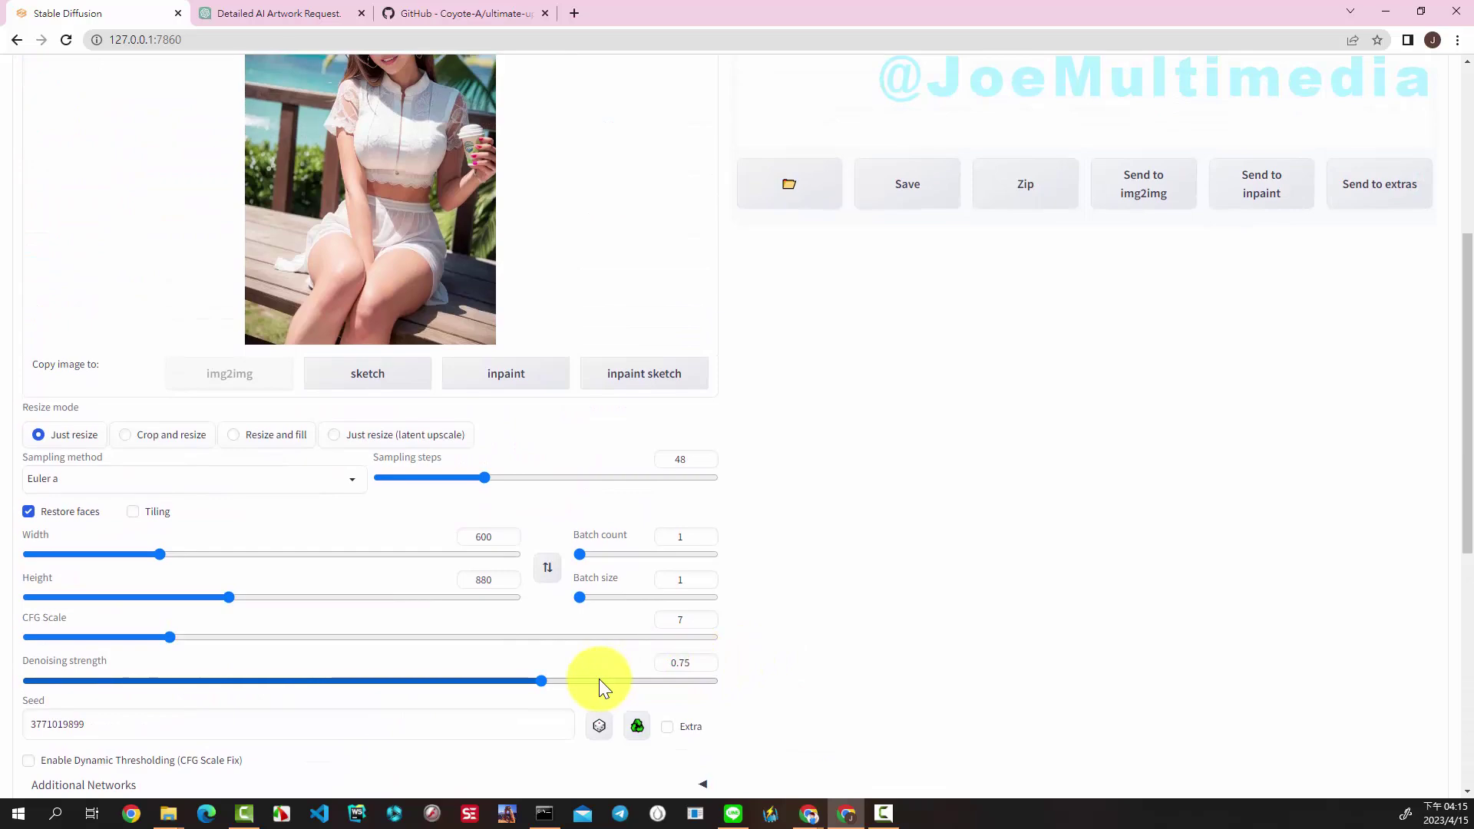
left_click(430, 13)
scroll(676, 432, "down", 1)
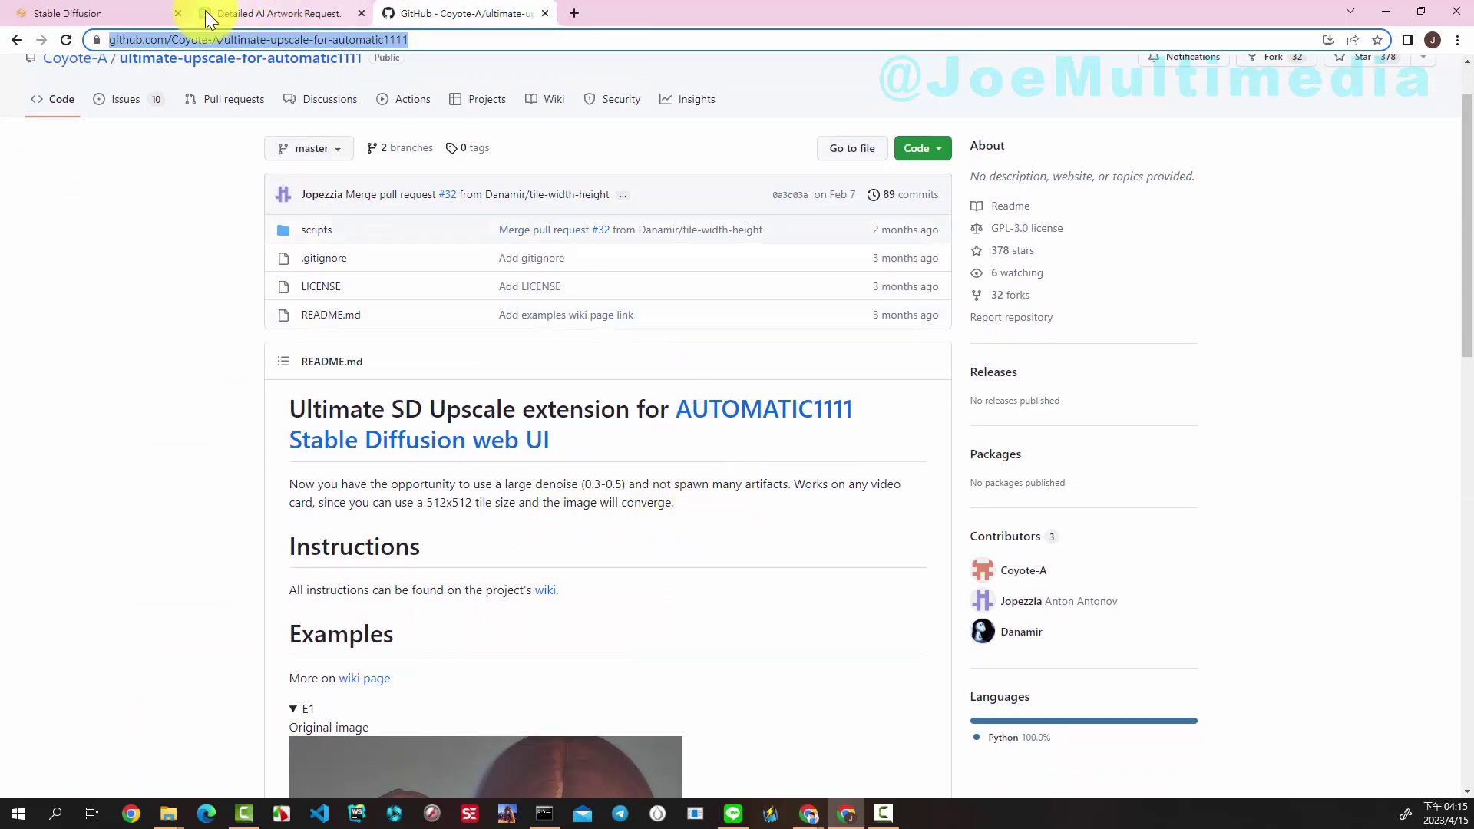
left_click(135, 12)
Set the img2img denoising strength to 0.35 and reset the seed to random (-1).
scroll(772, 445, "down", 4)
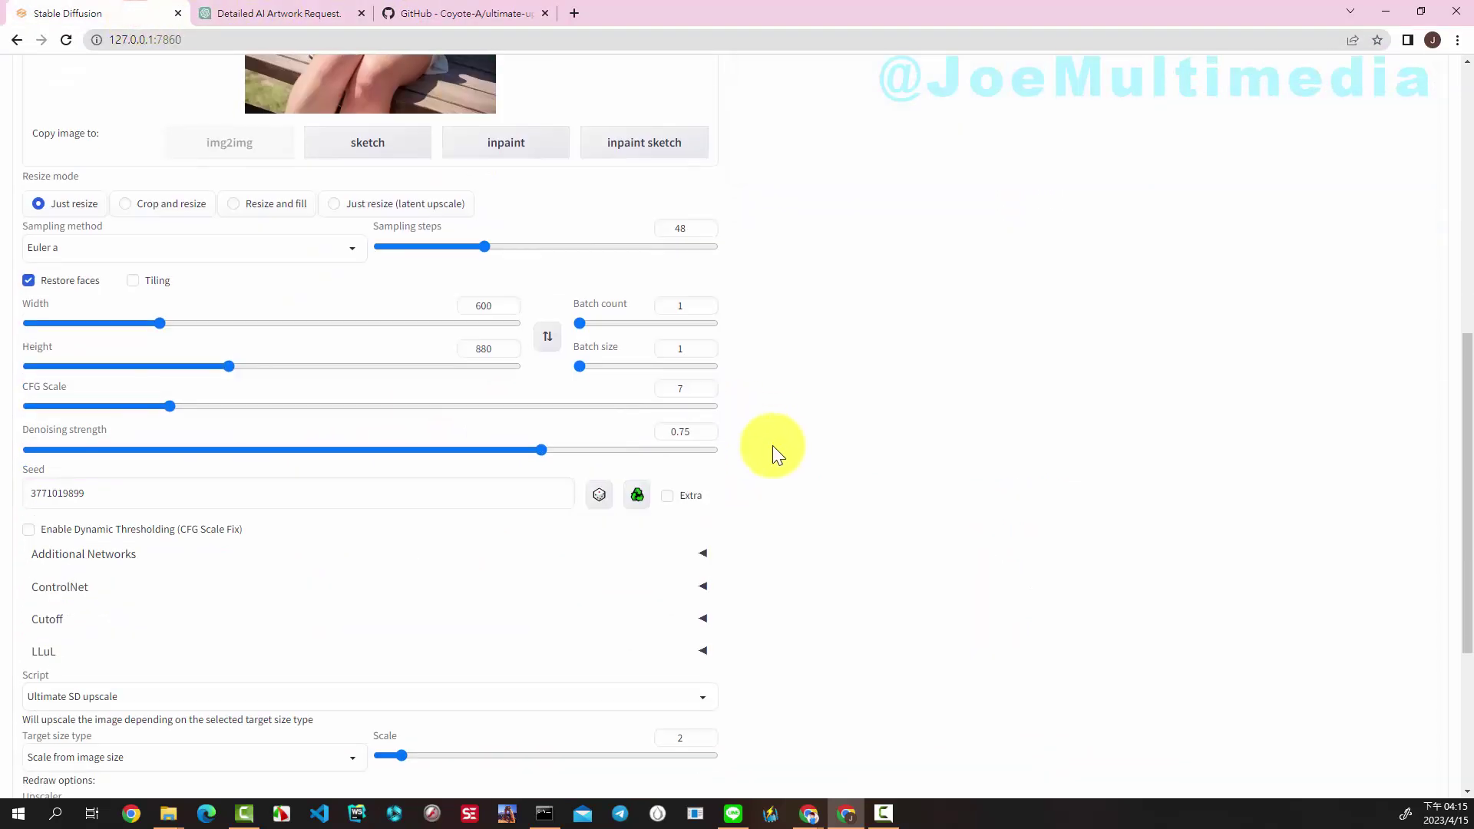
scroll(772, 445, "down", 3)
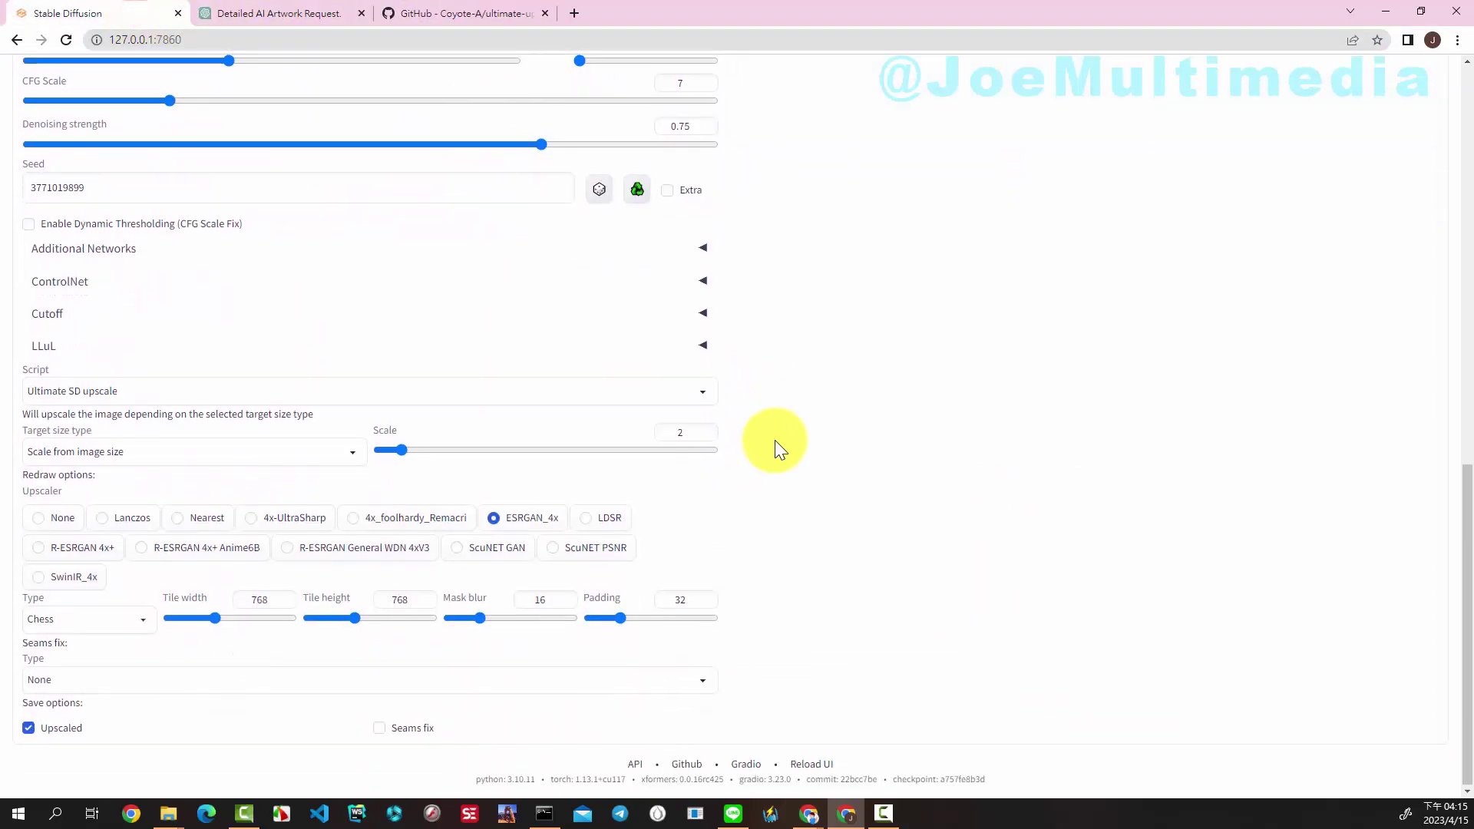
scroll(776, 439, "up", 2)
scroll(776, 440, "up", 1)
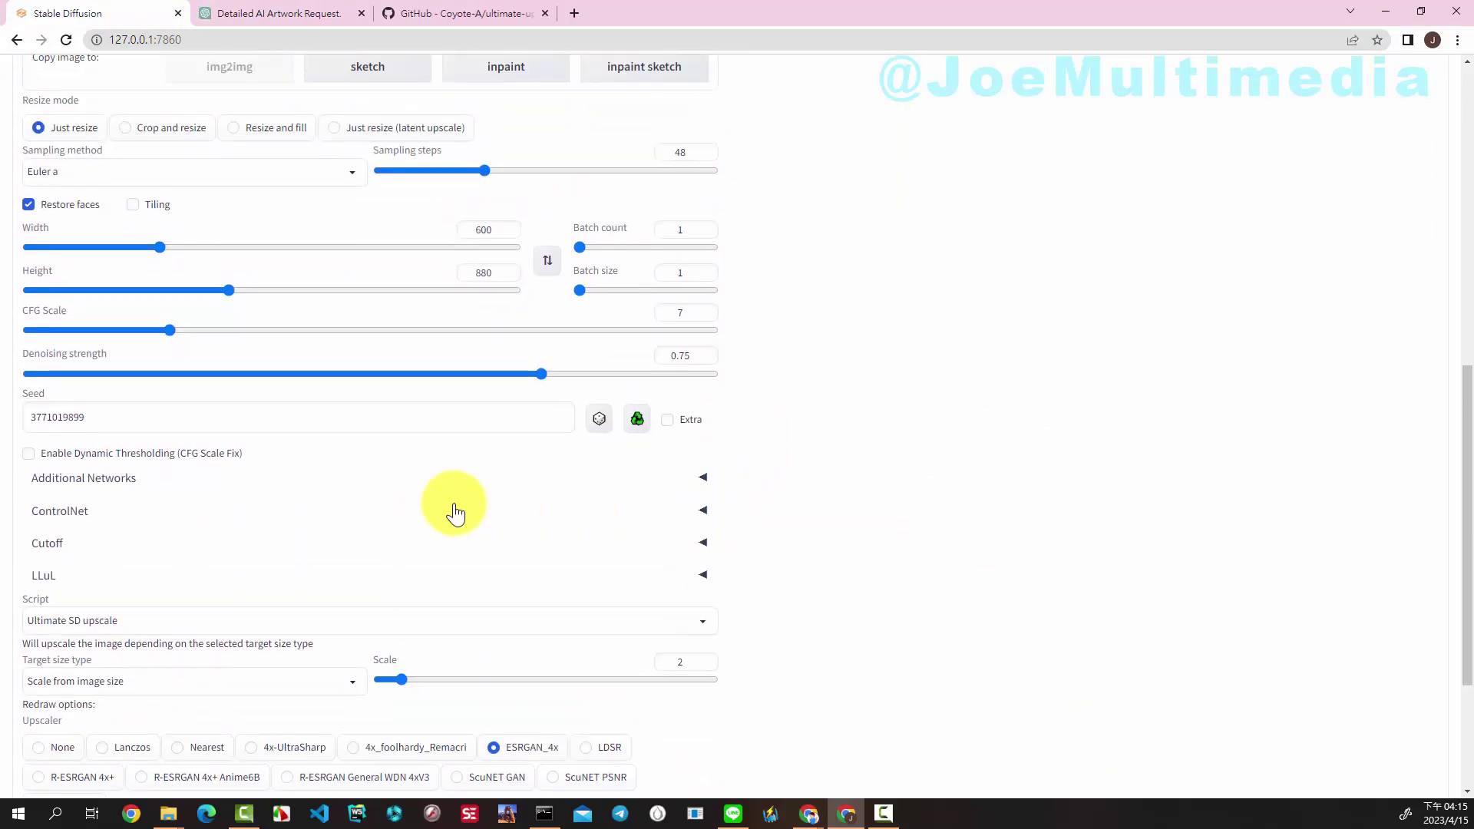
scroll(431, 491, "up", 3)
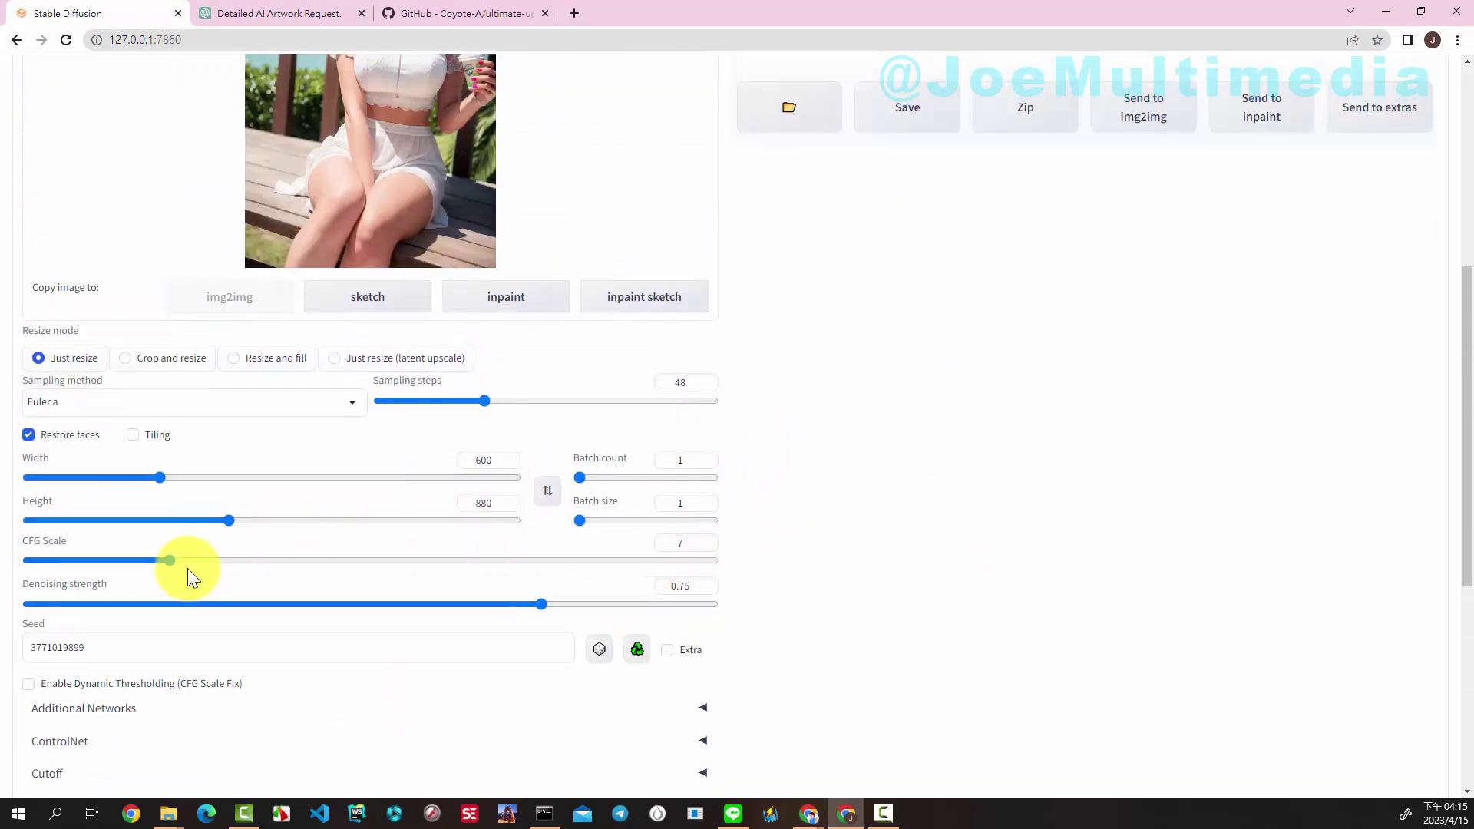
left_click_drag(542, 606, 167, 615)
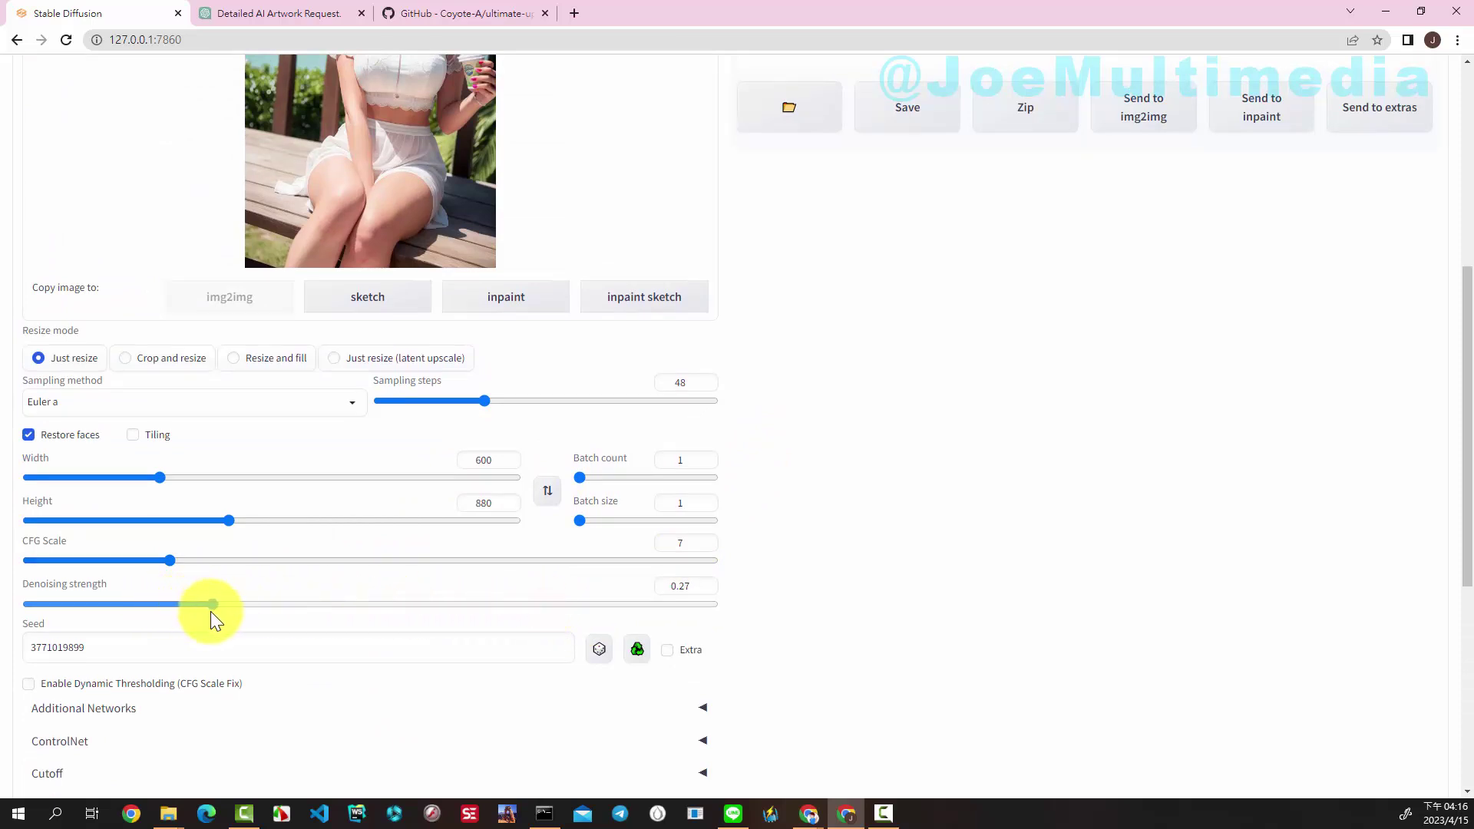
left_click_drag(259, 617, 268, 617)
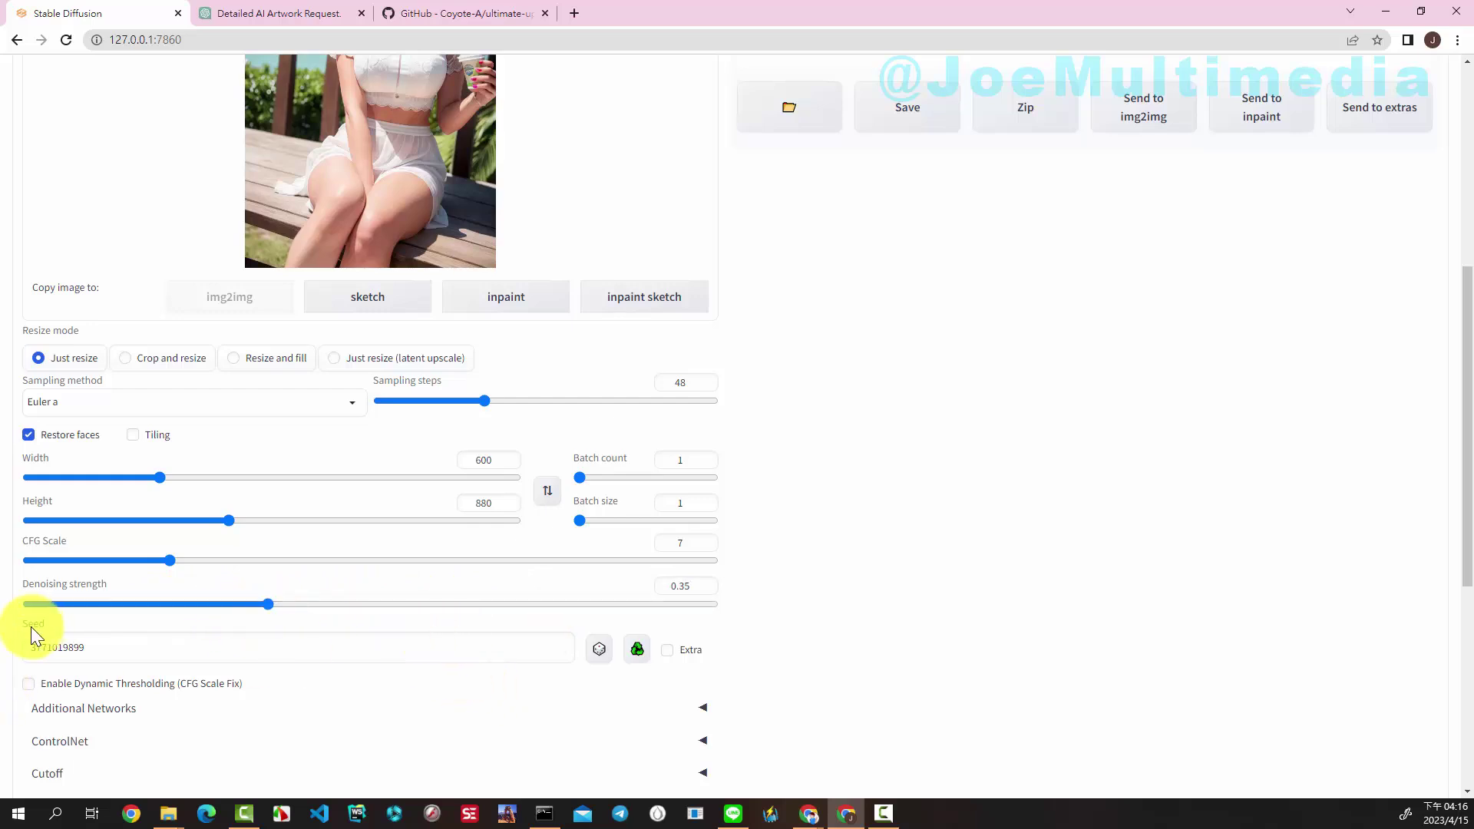
left_click(599, 649)
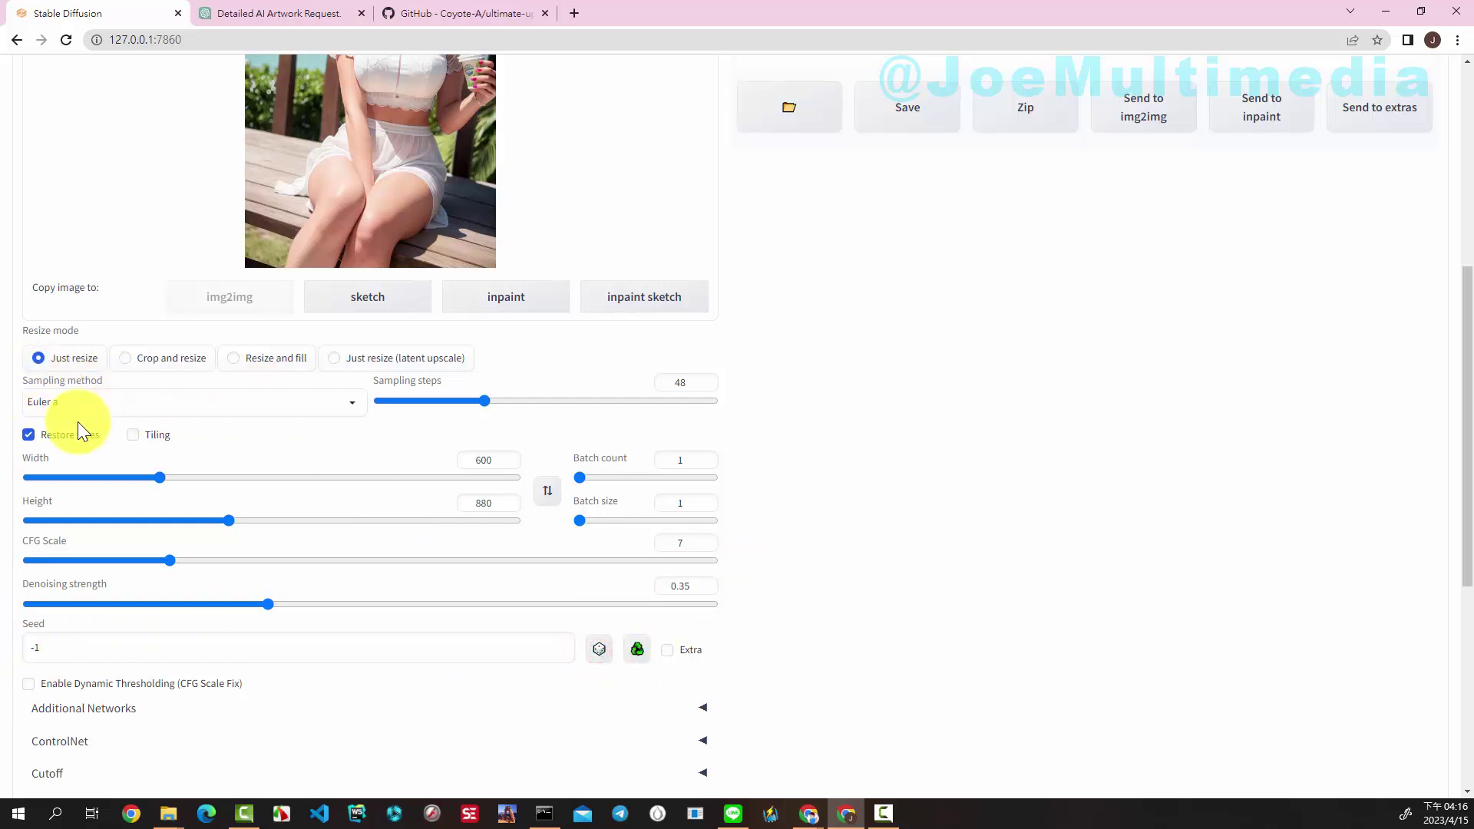
Change the sampling method to DPM++ SDE Karras and turn off Restore faces.
left_click(355, 406)
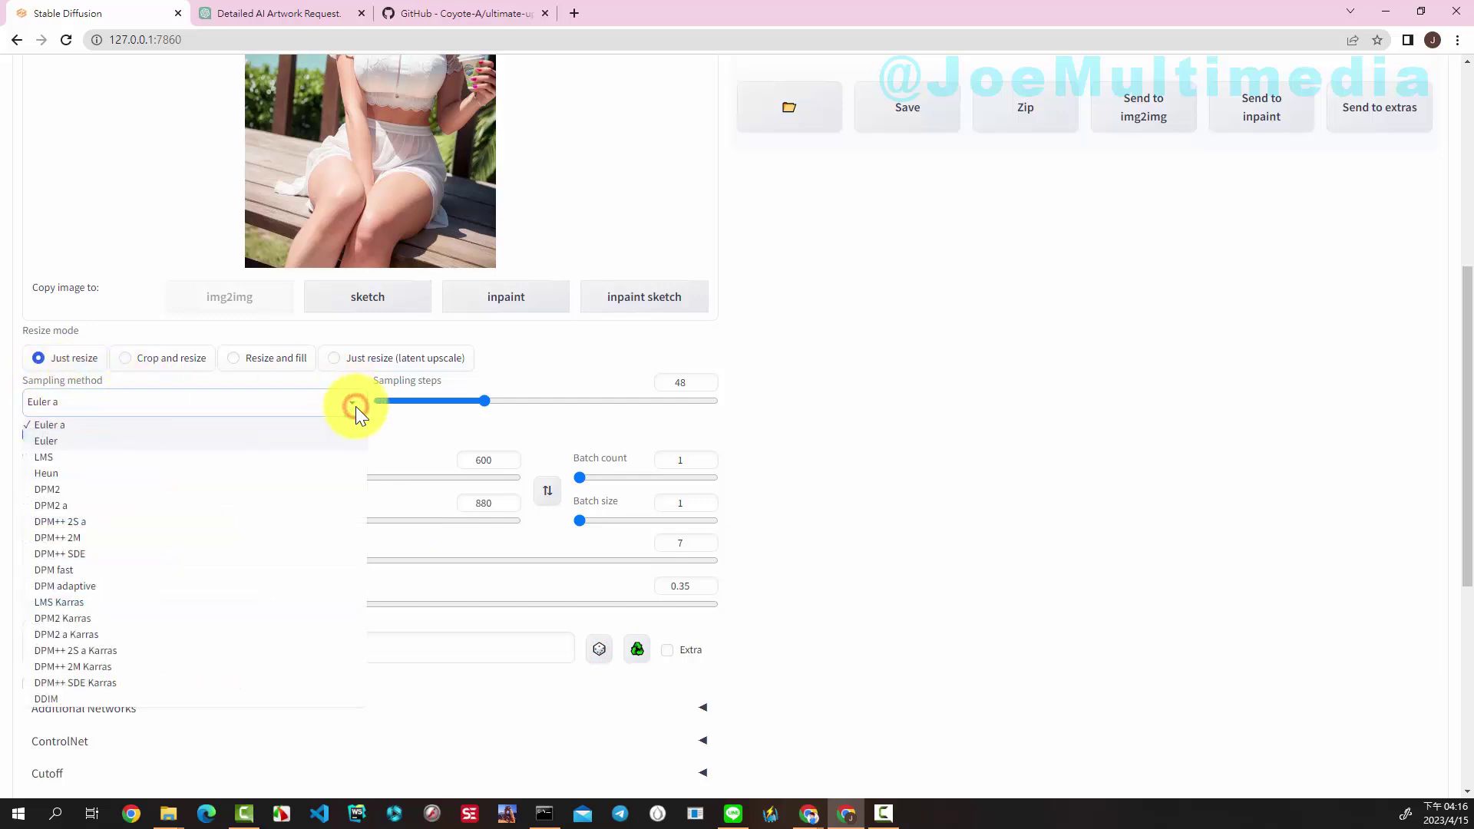
left_click(93, 683)
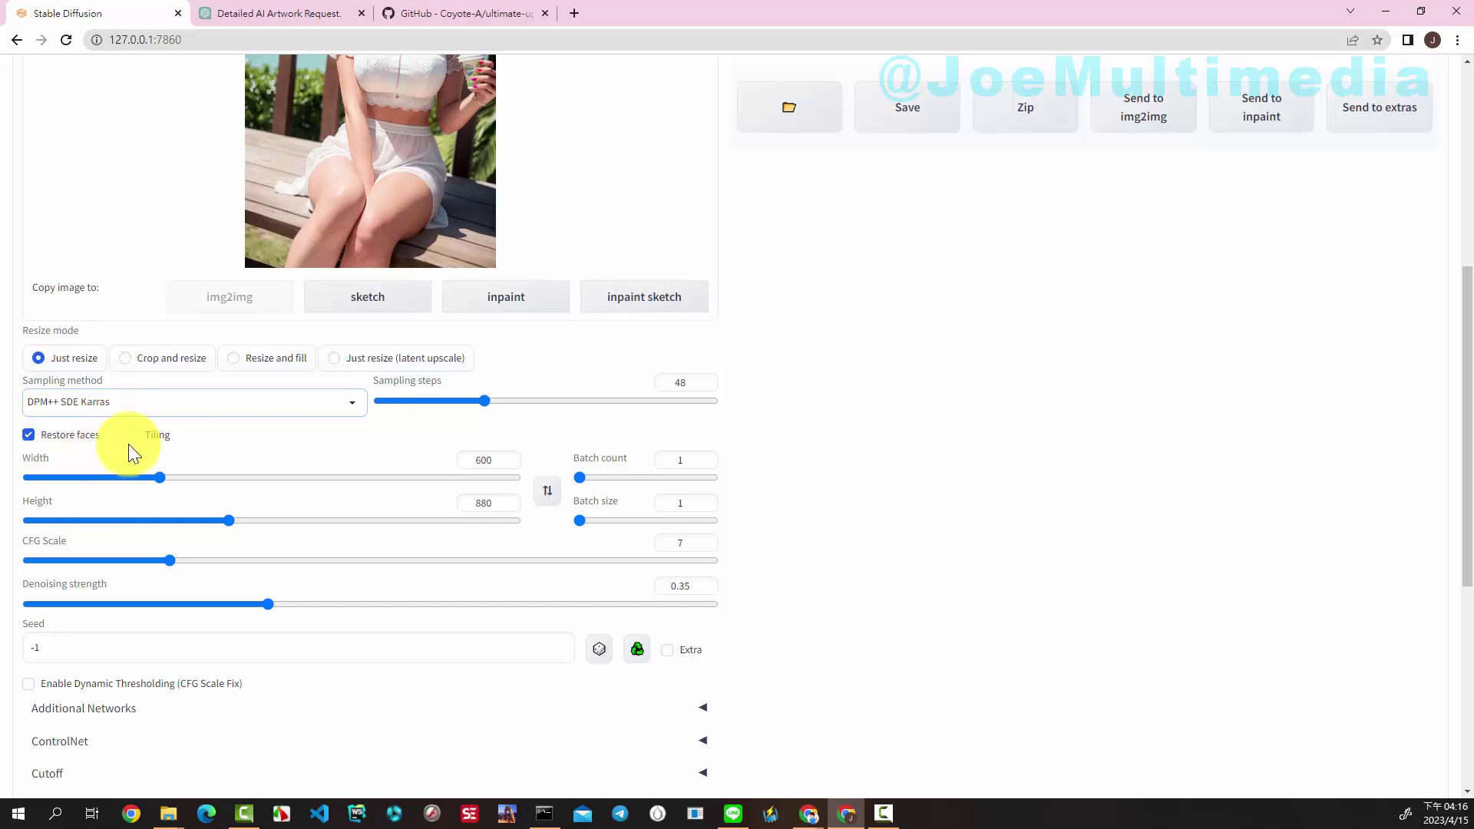
scroll(126, 452, "up", 3)
left_click(29, 666)
Generate the upscaled image and inspect the result in the full-size viewer.
scroll(727, 615, "up", 1)
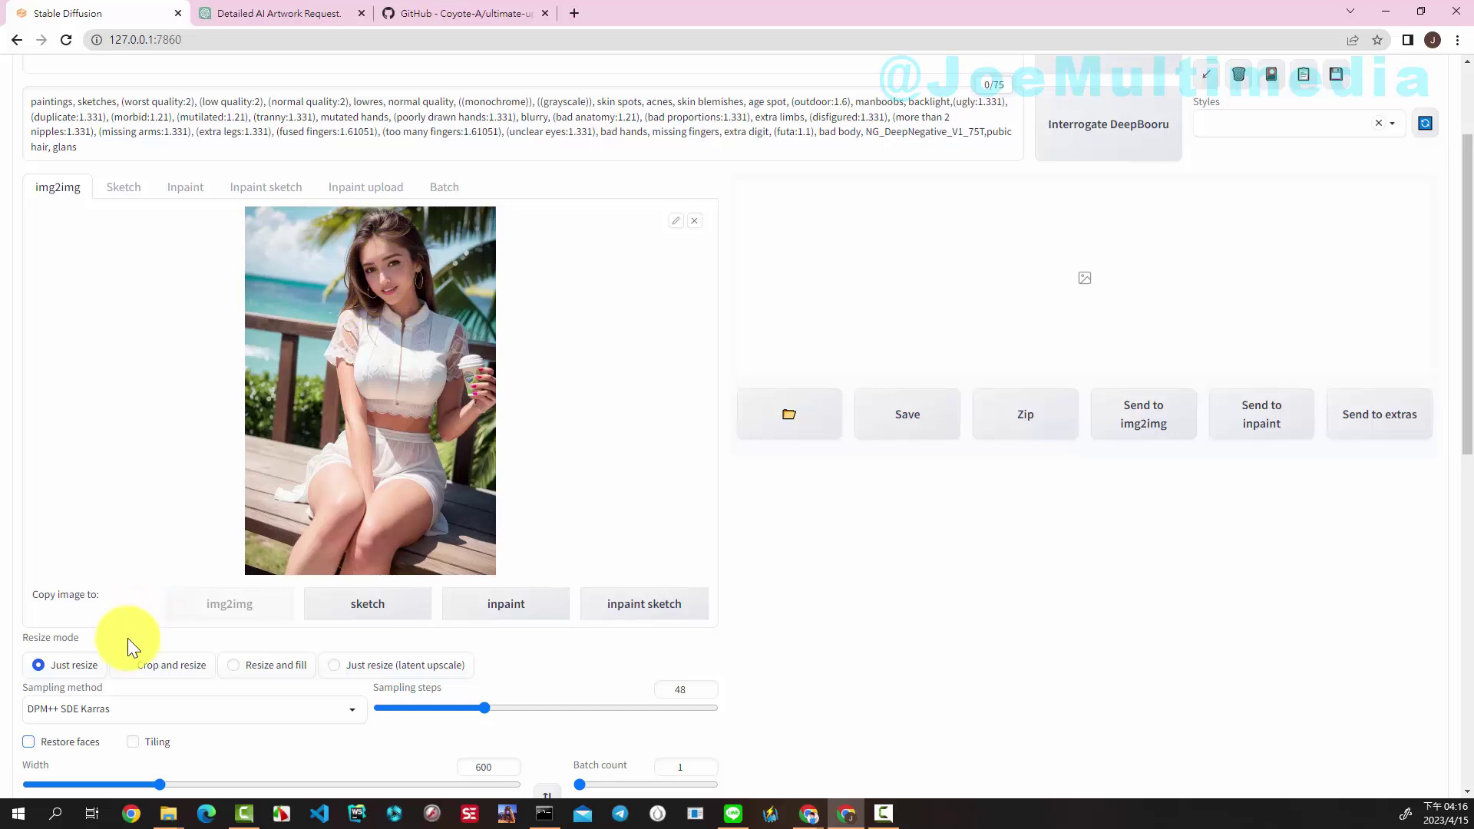
scroll(668, 437, "up", 3)
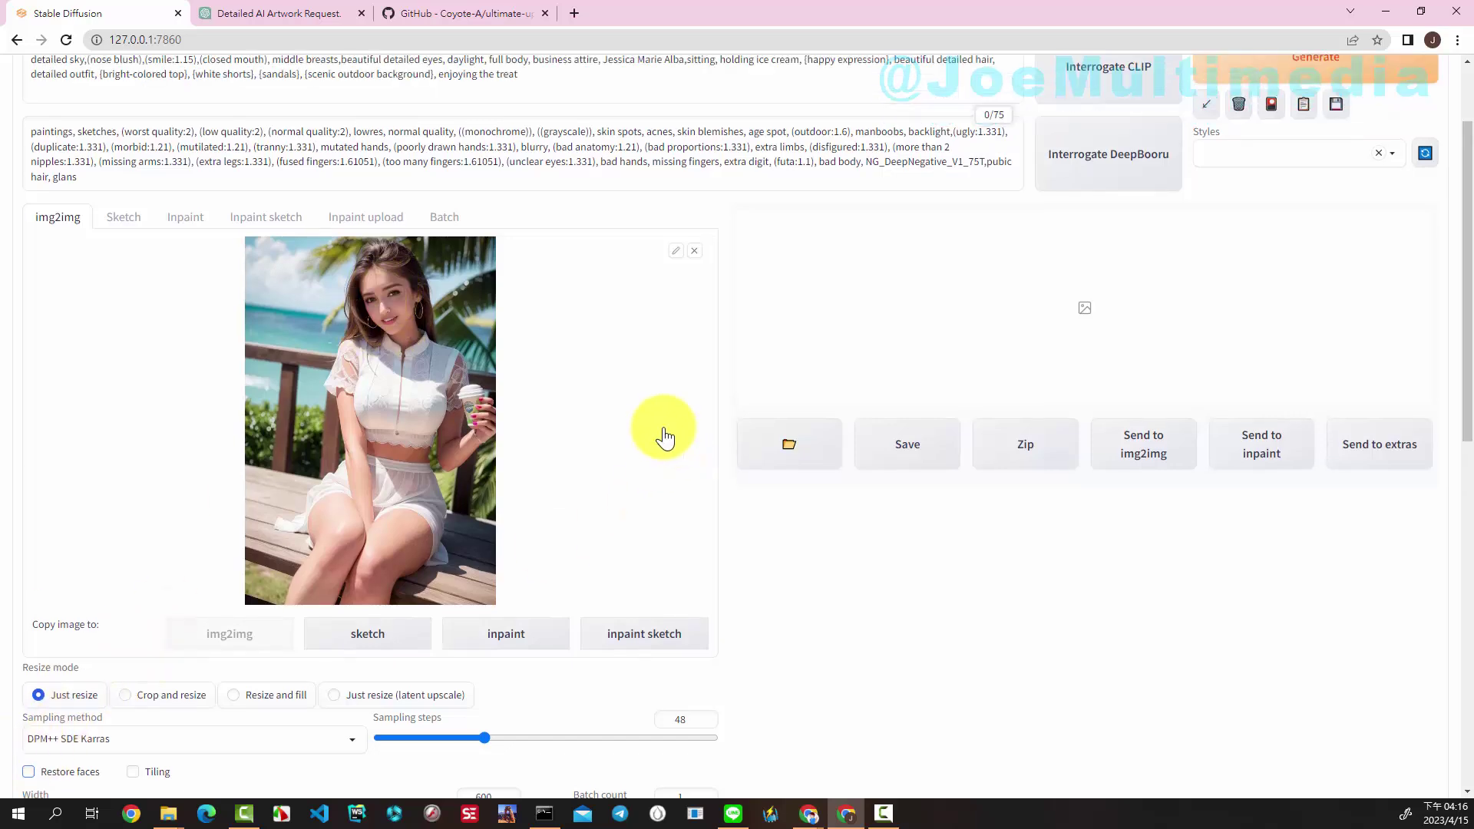
left_click(1255, 175)
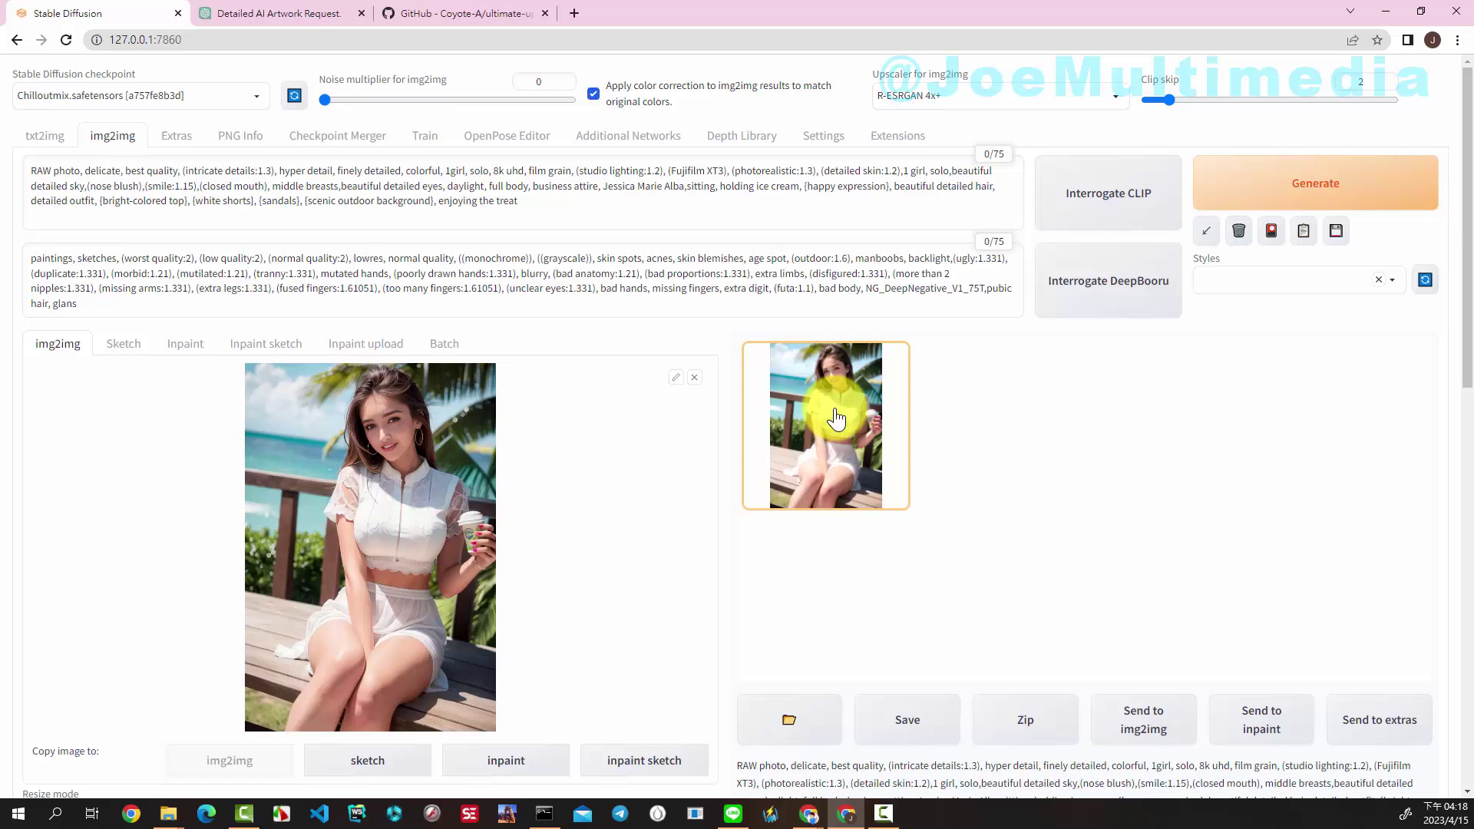
left_click(836, 419)
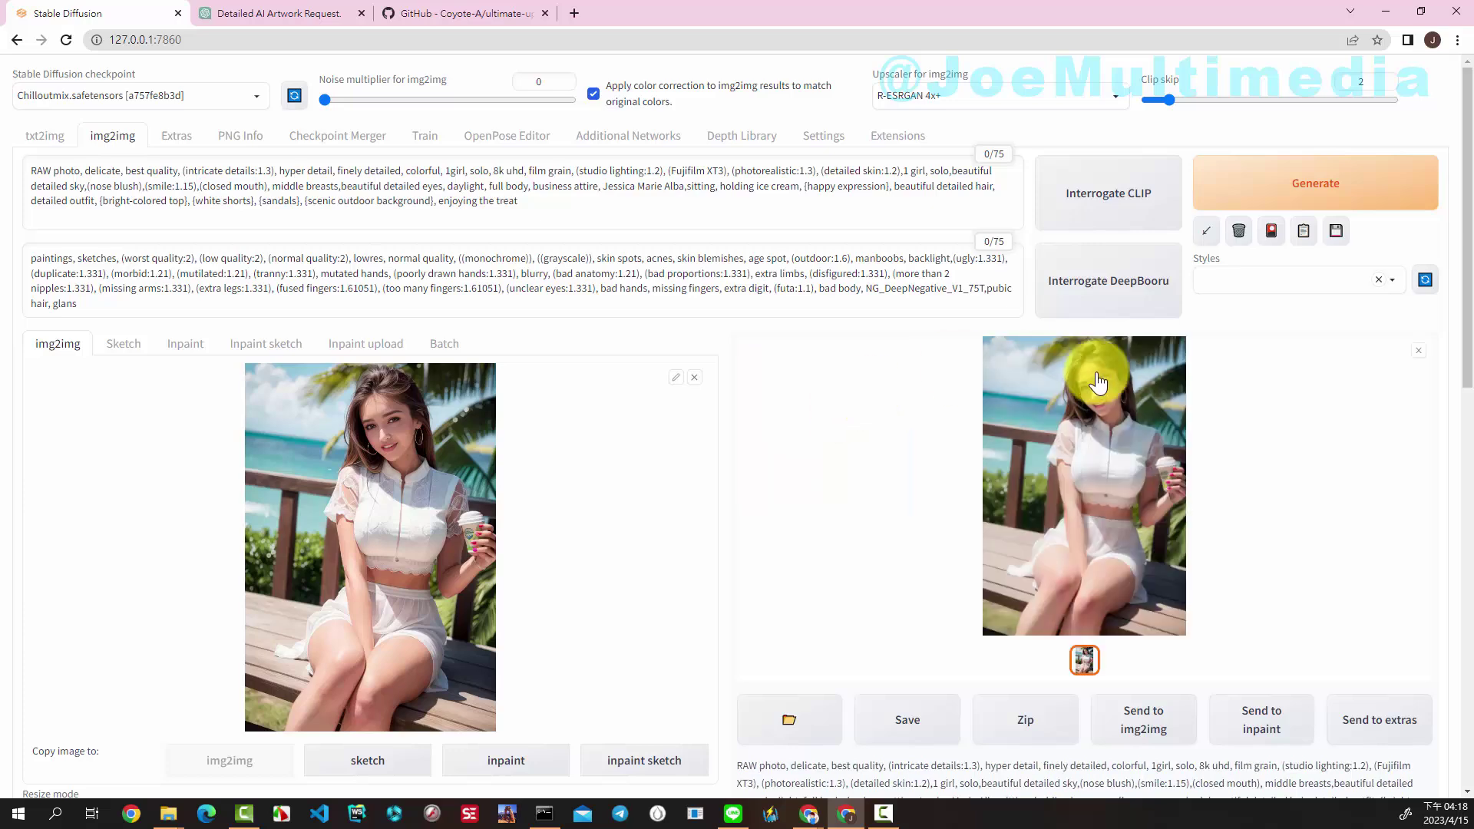
left_click(1078, 439)
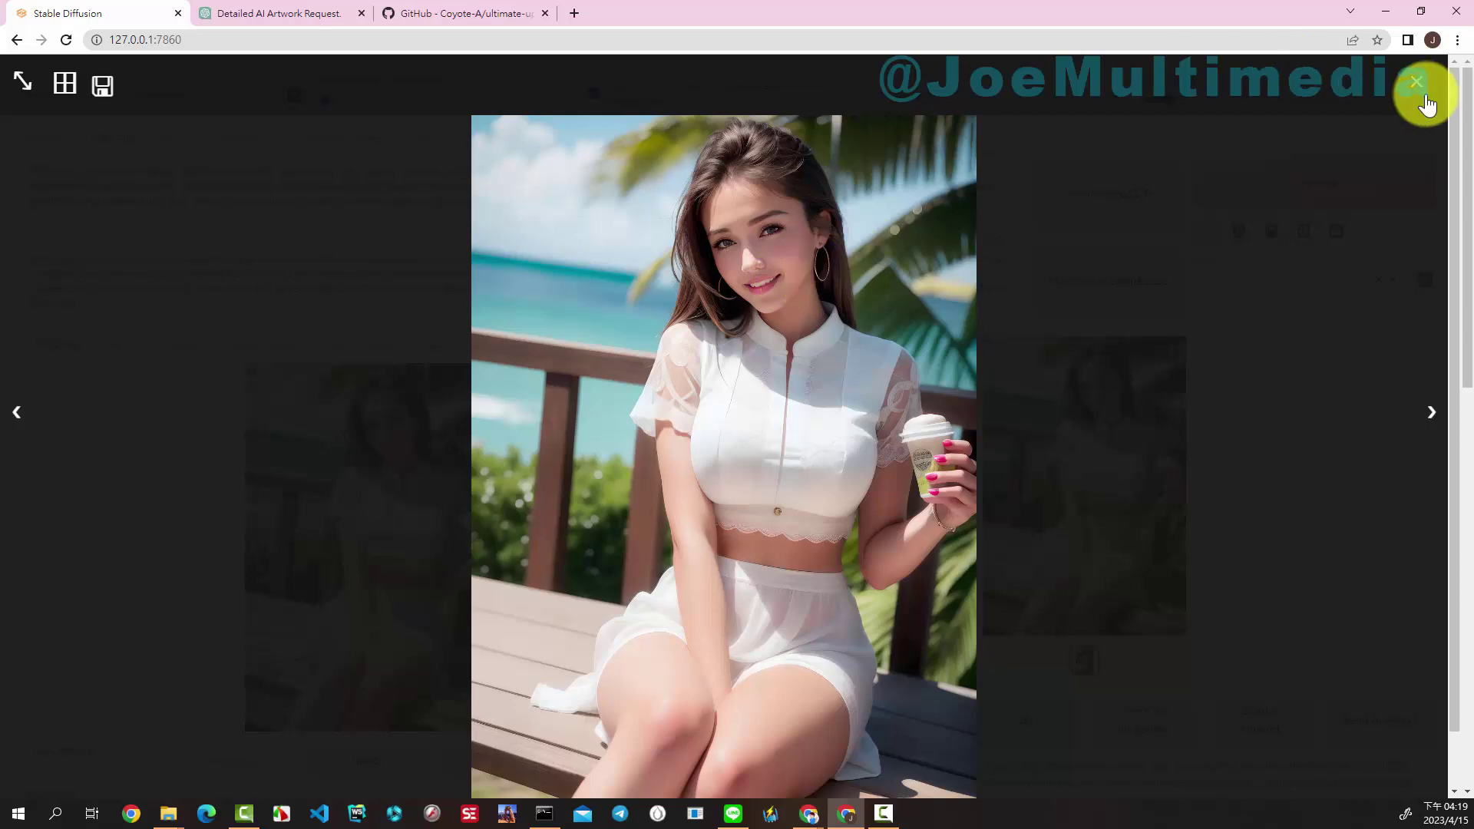
left_click(1417, 86)
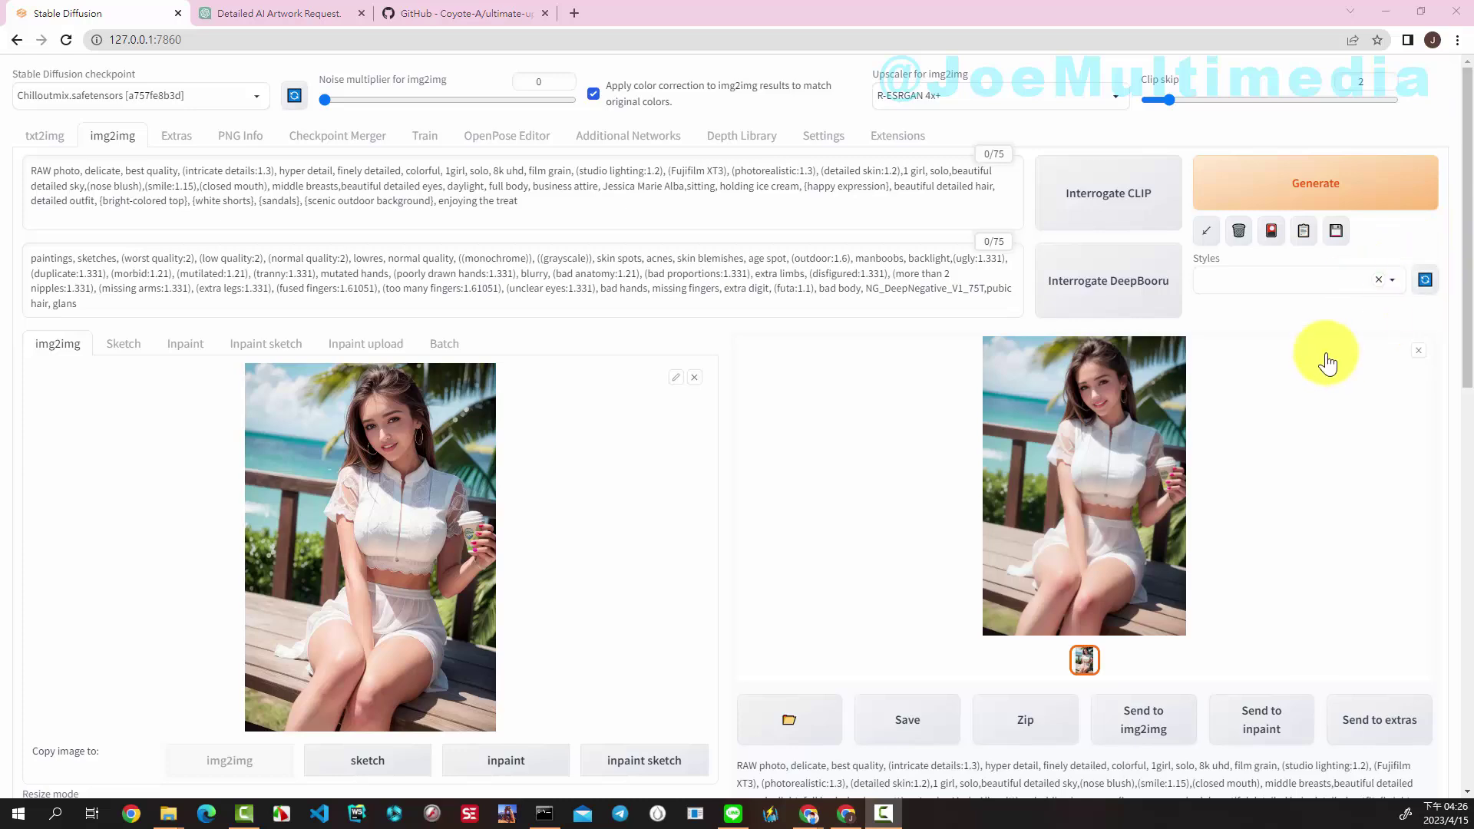
Examine the upscaled image's generation parameters and the time taken.
scroll(1289, 388, "down", 3)
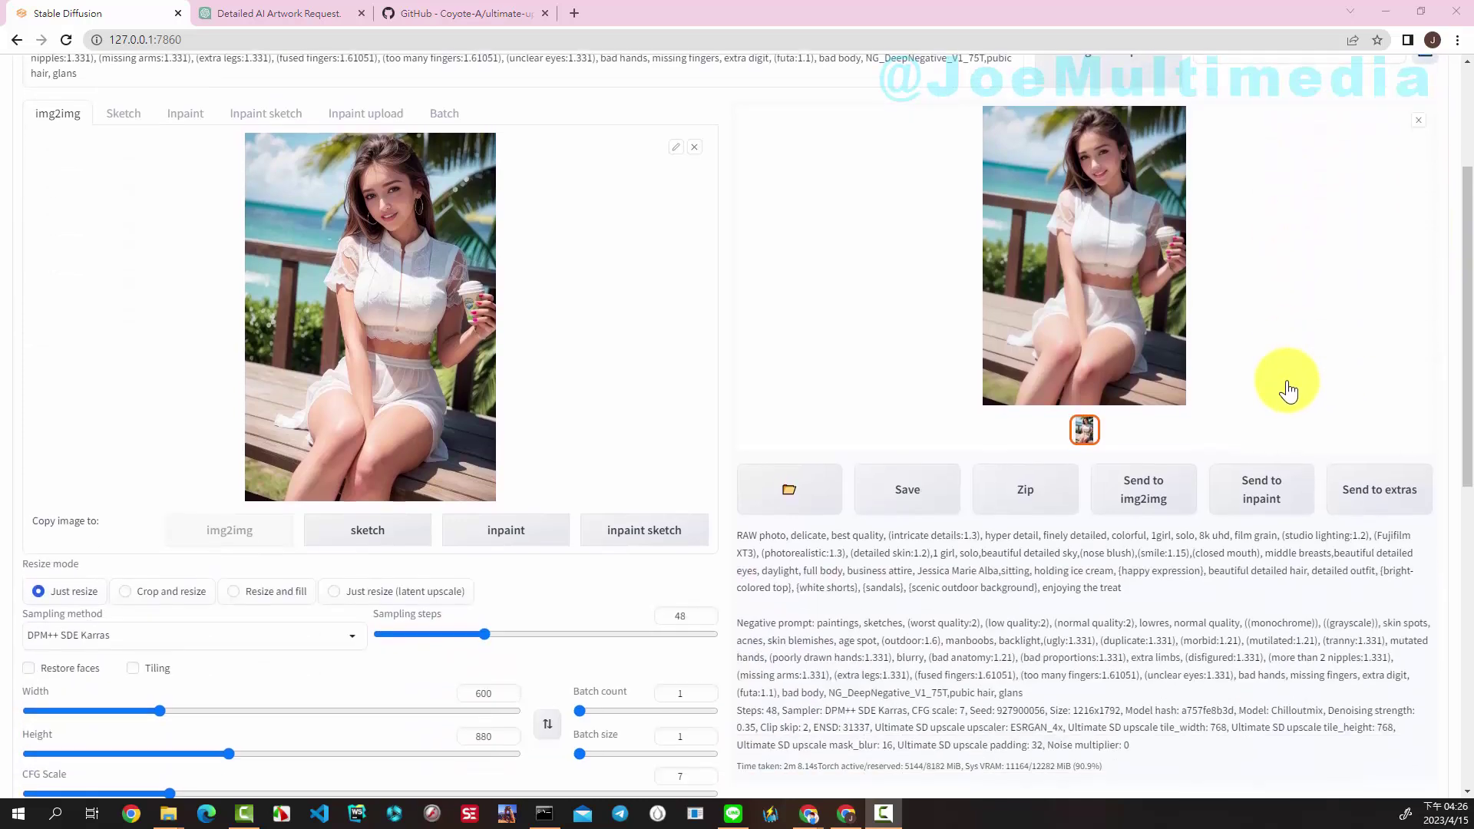
scroll(1288, 391, "down", 3)
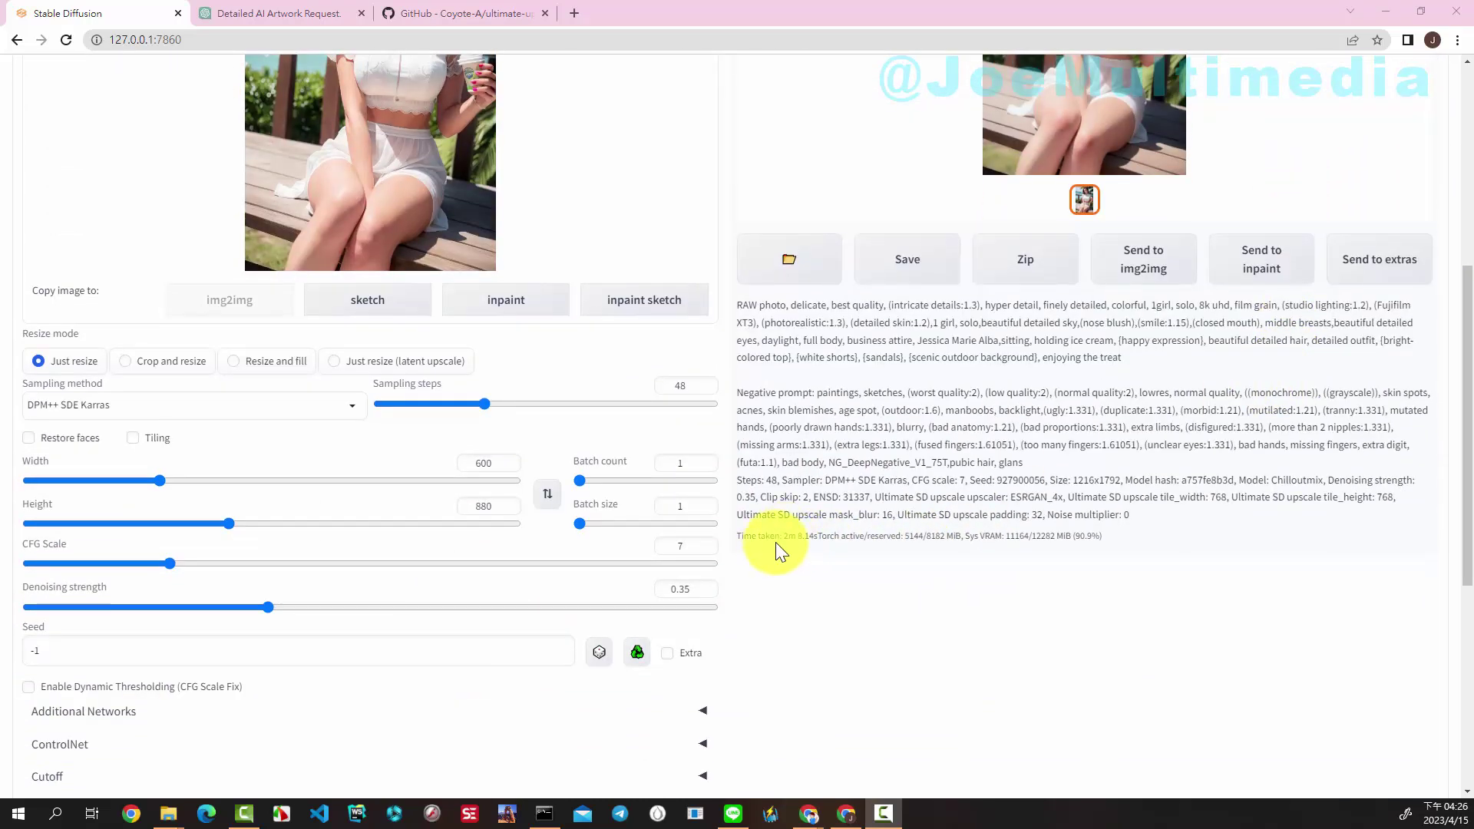
left_click_drag(781, 536, 816, 536)
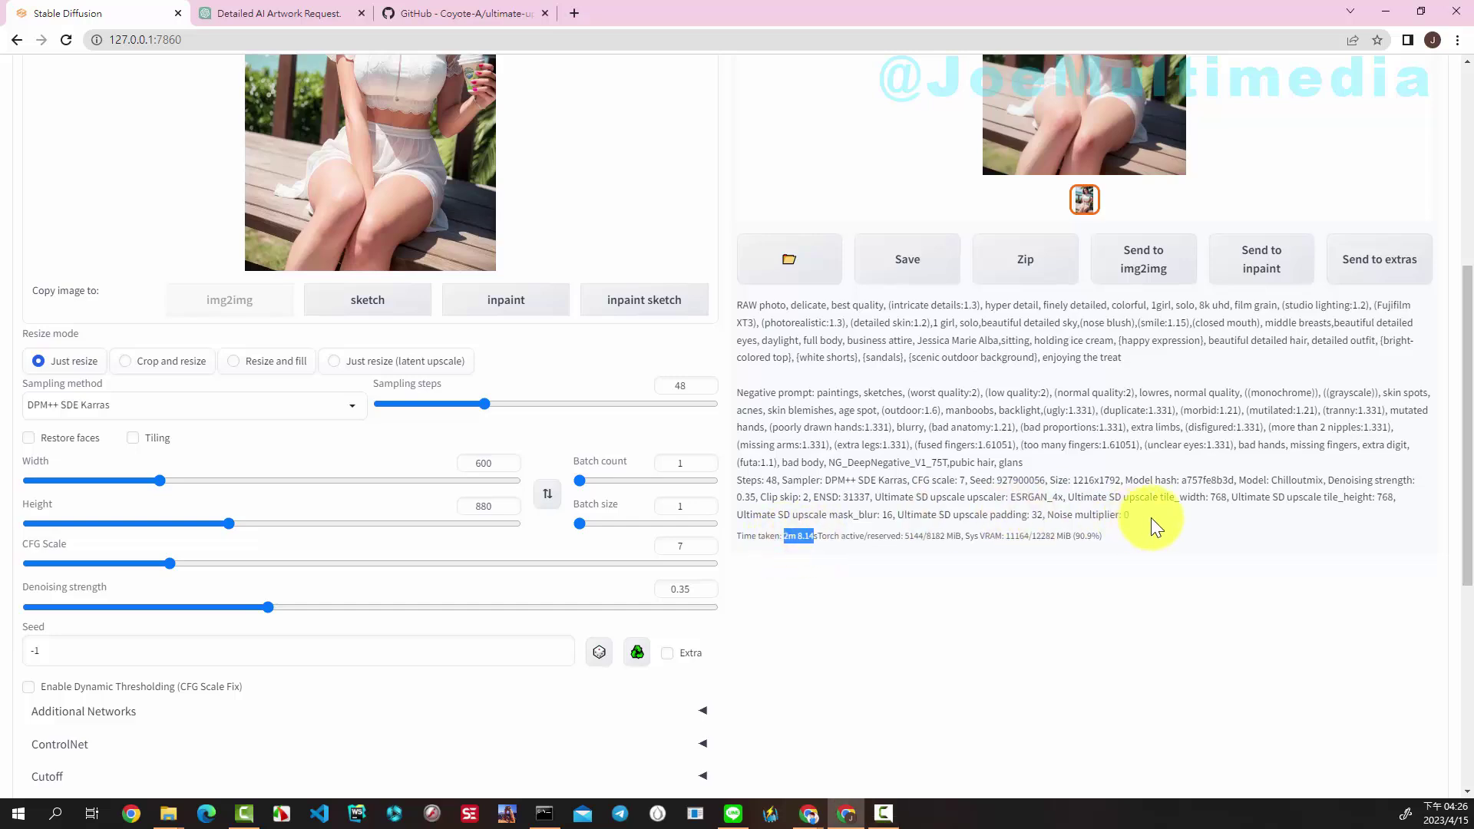
scroll(1164, 515, "up", 6)
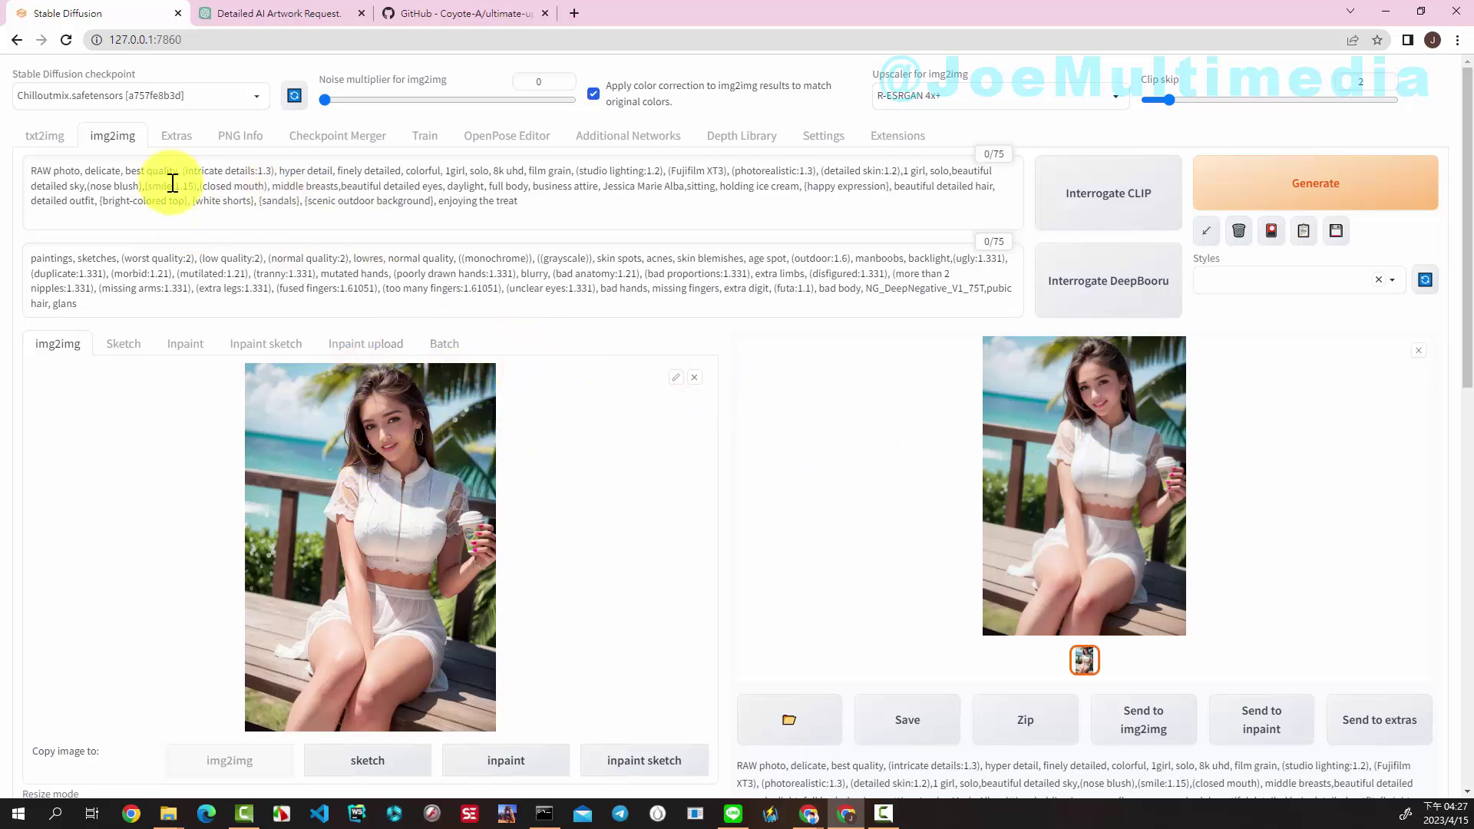
Review the txt2img settings and bring up the image windows of 00251-3771019899.png and 00014-927900056.png side by side.
left_click(46, 137)
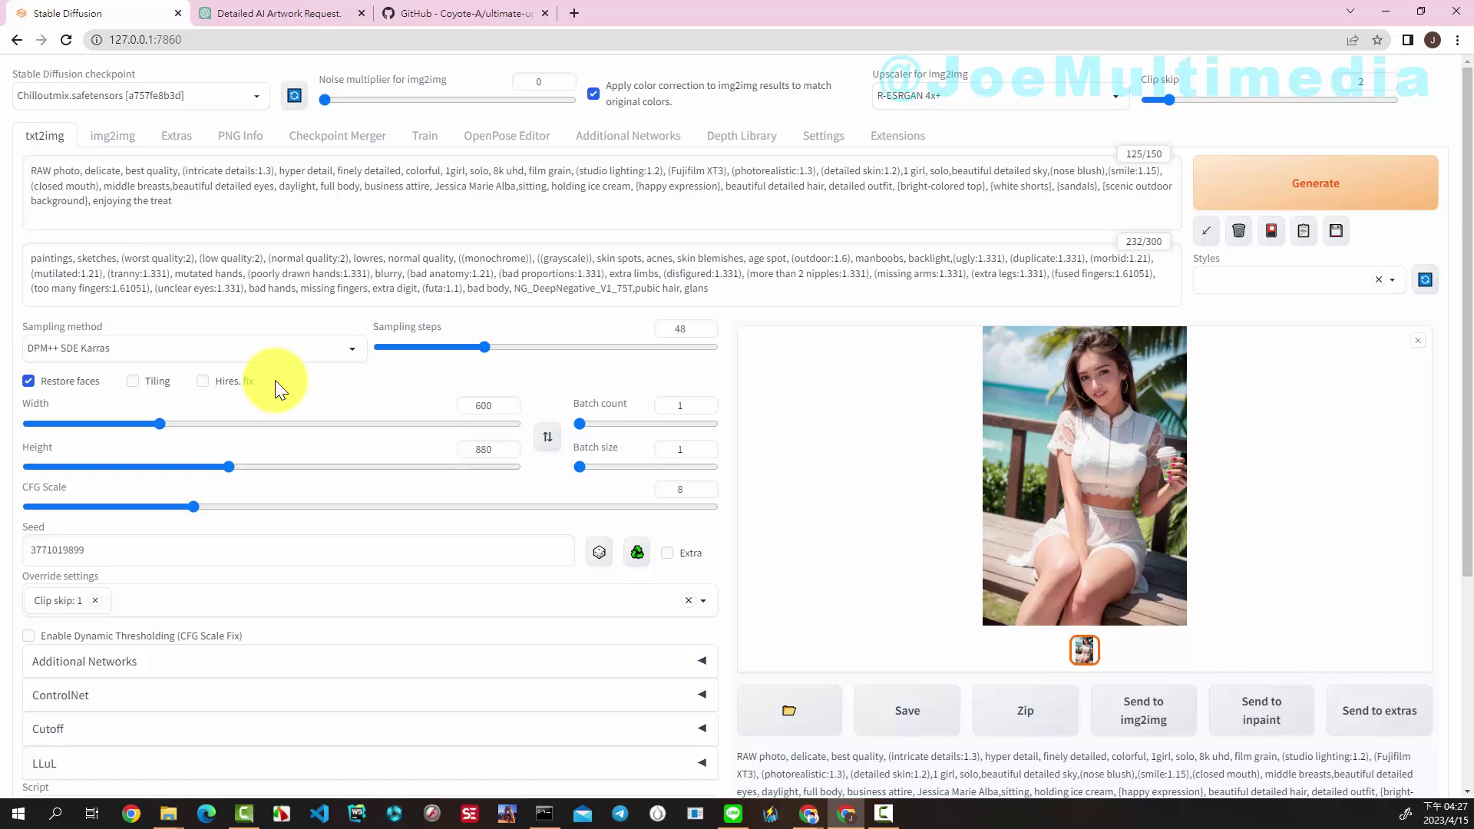
left_click(112, 137)
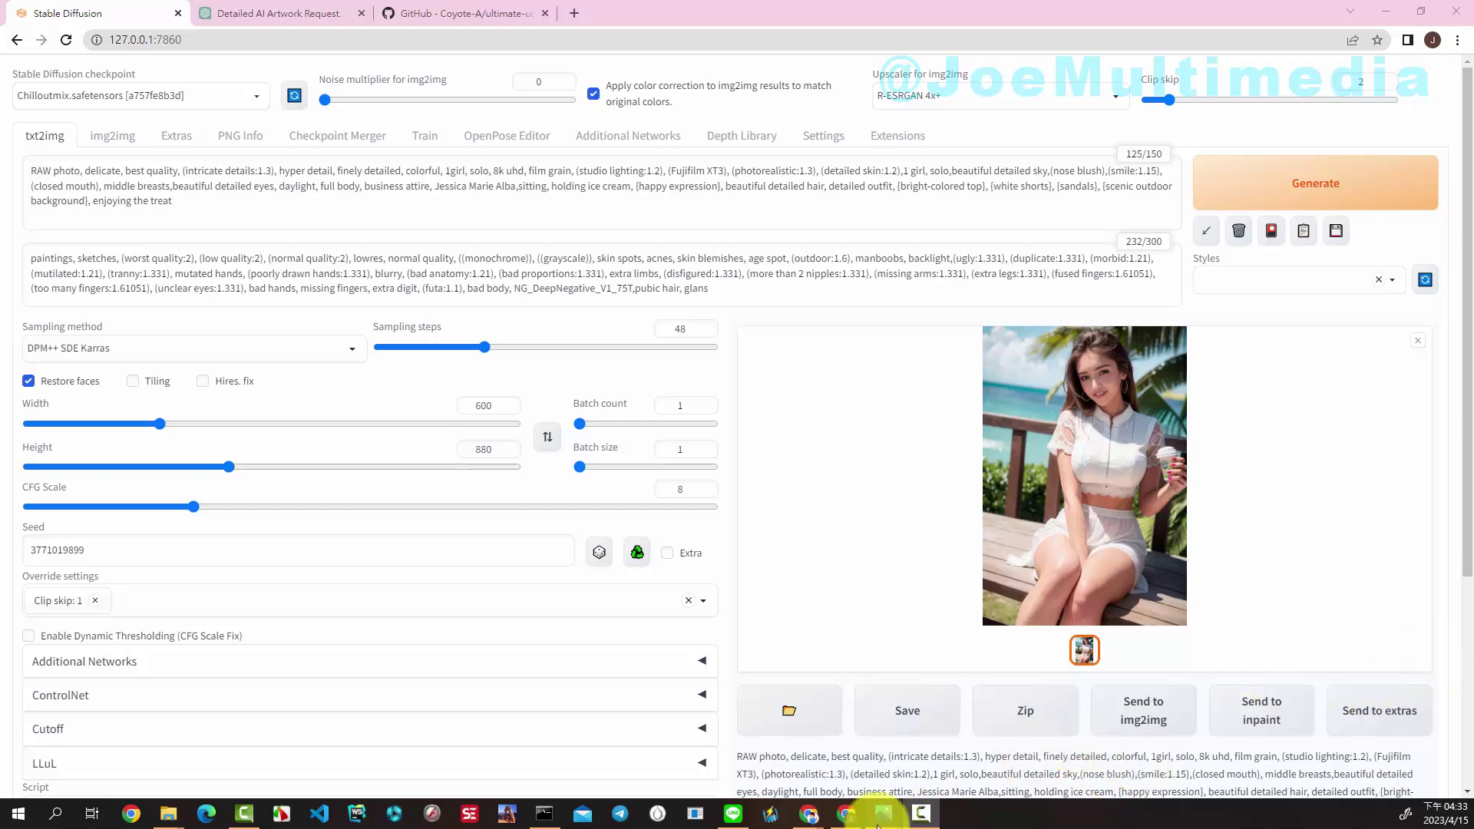
mouse_move(883, 818)
left_click(883, 763)
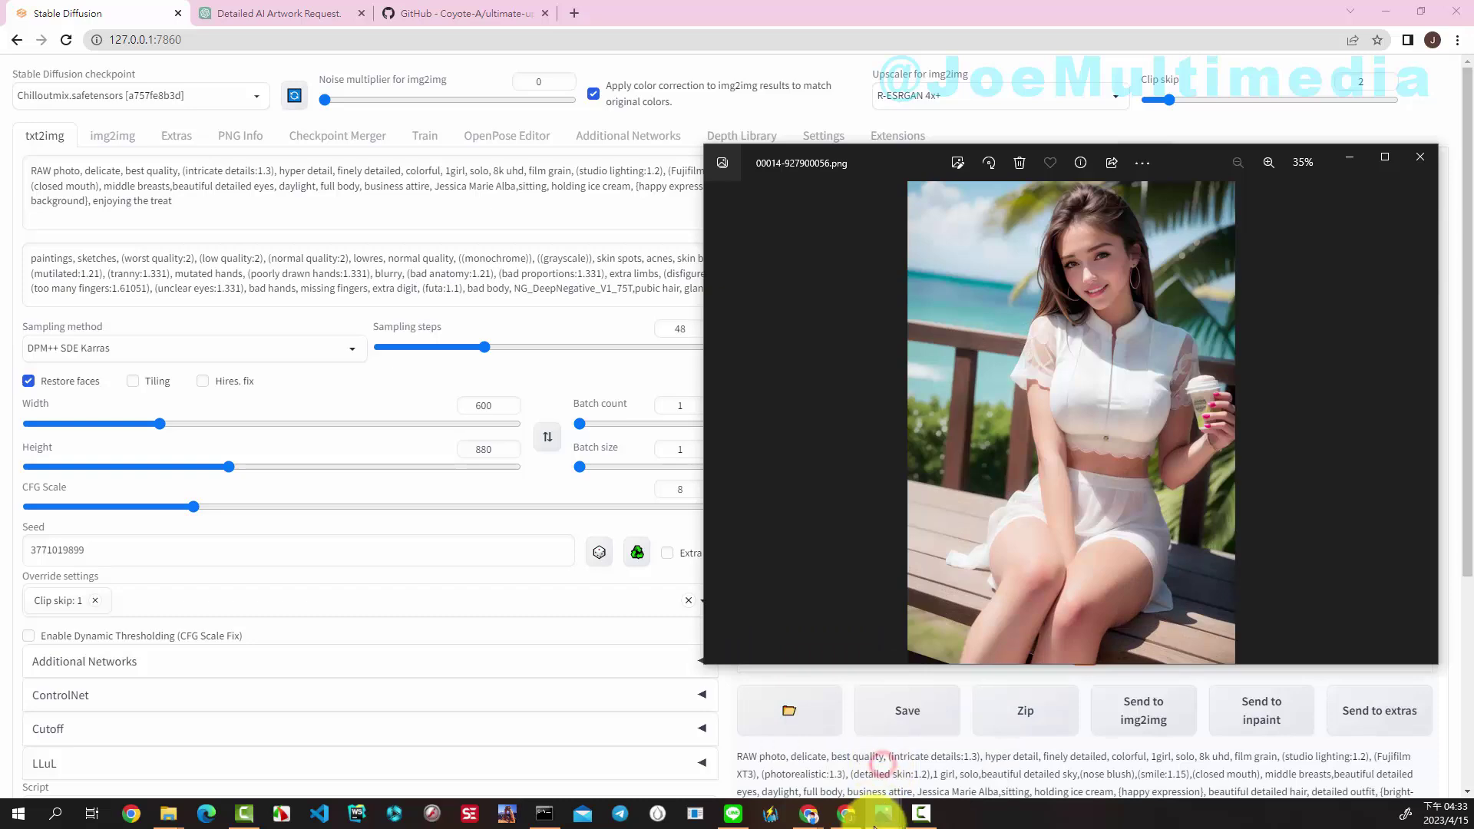
mouse_move(883, 815)
left_click(938, 767)
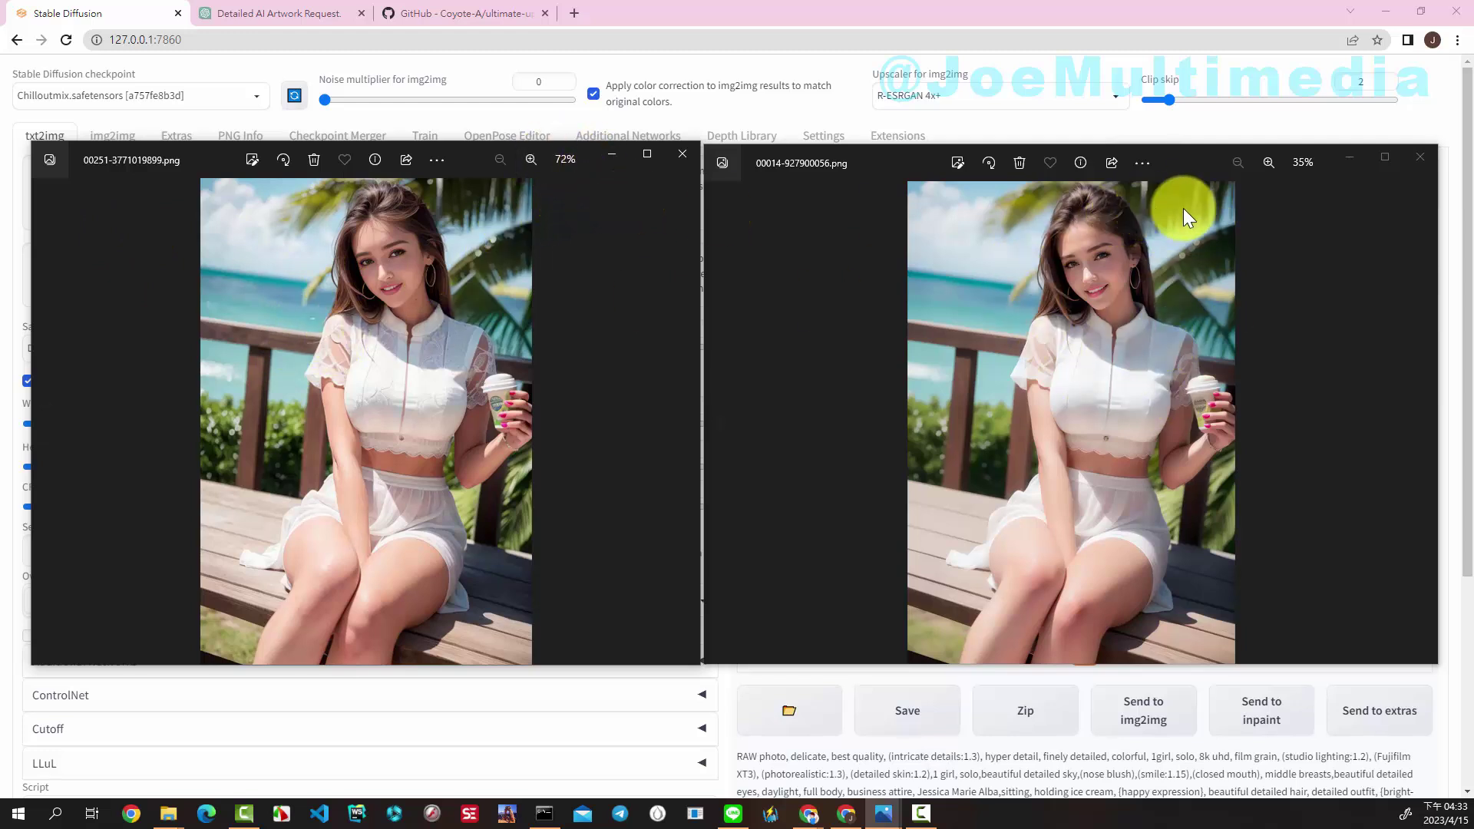
View both images at 100% zoom, framing the face in the upscaled 00014-927900056.png.
scroll(508, 335, "up", 3)
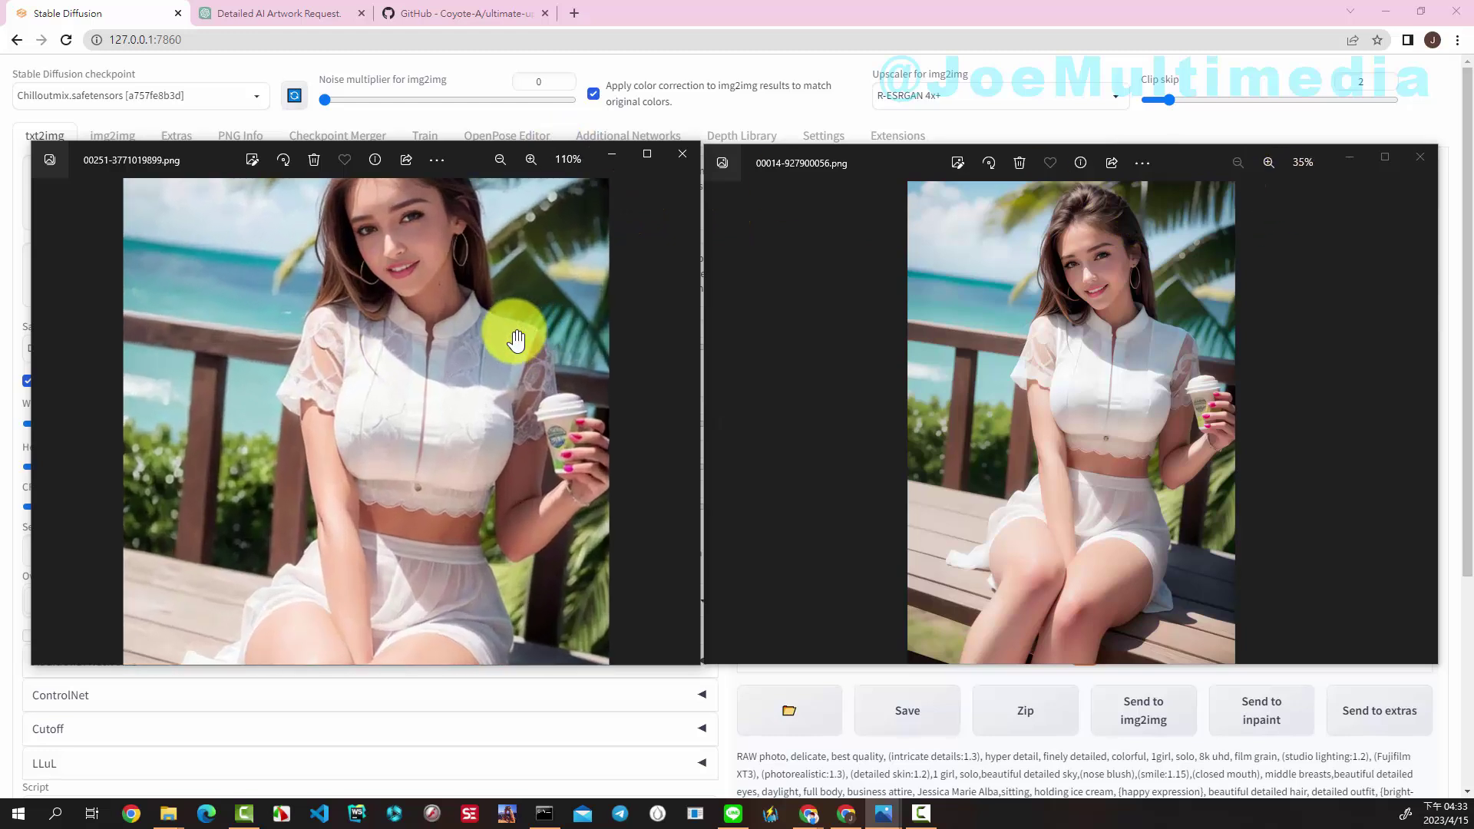
left_click(501, 158)
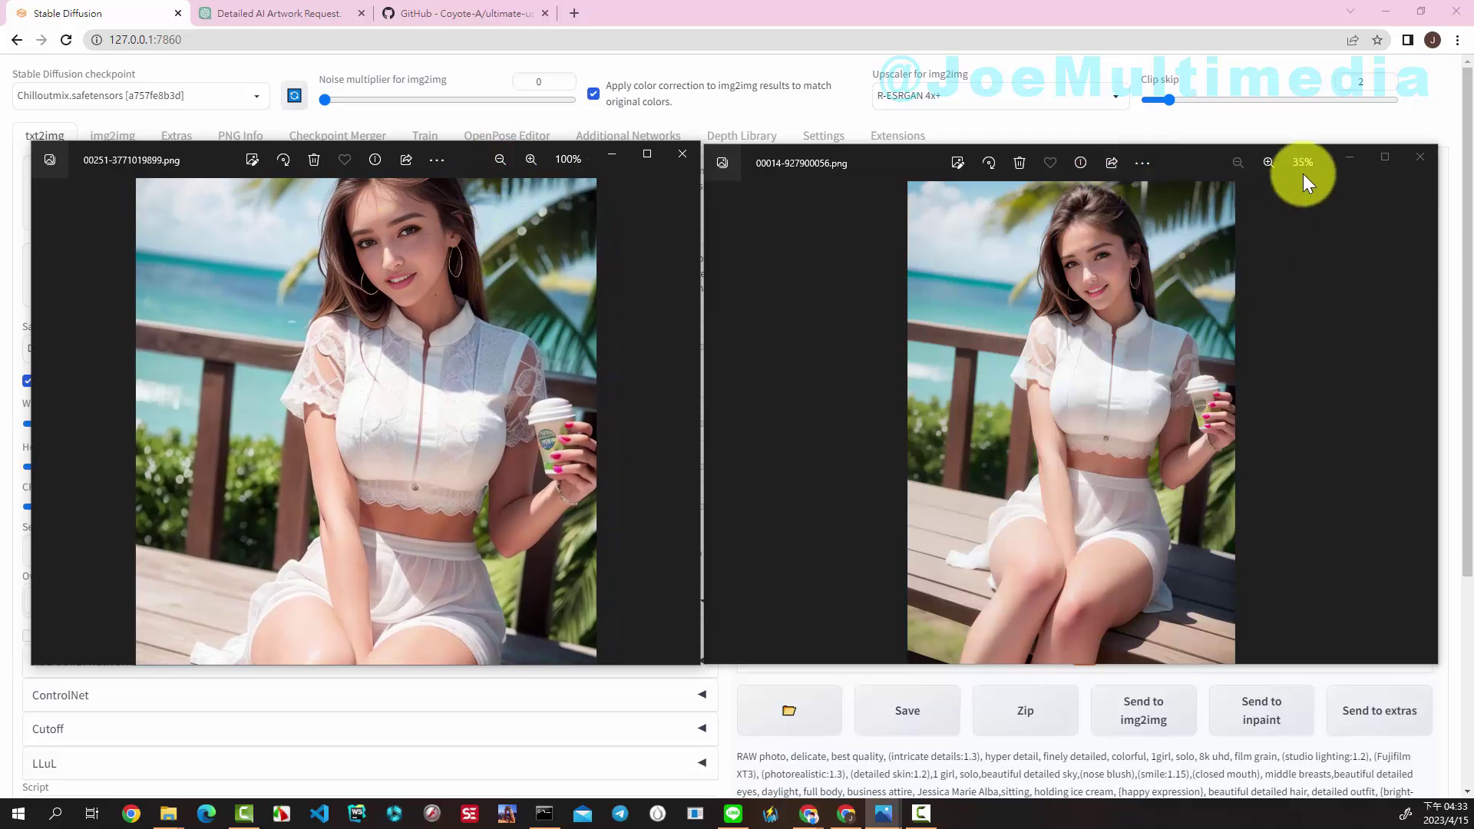
left_click(1269, 162)
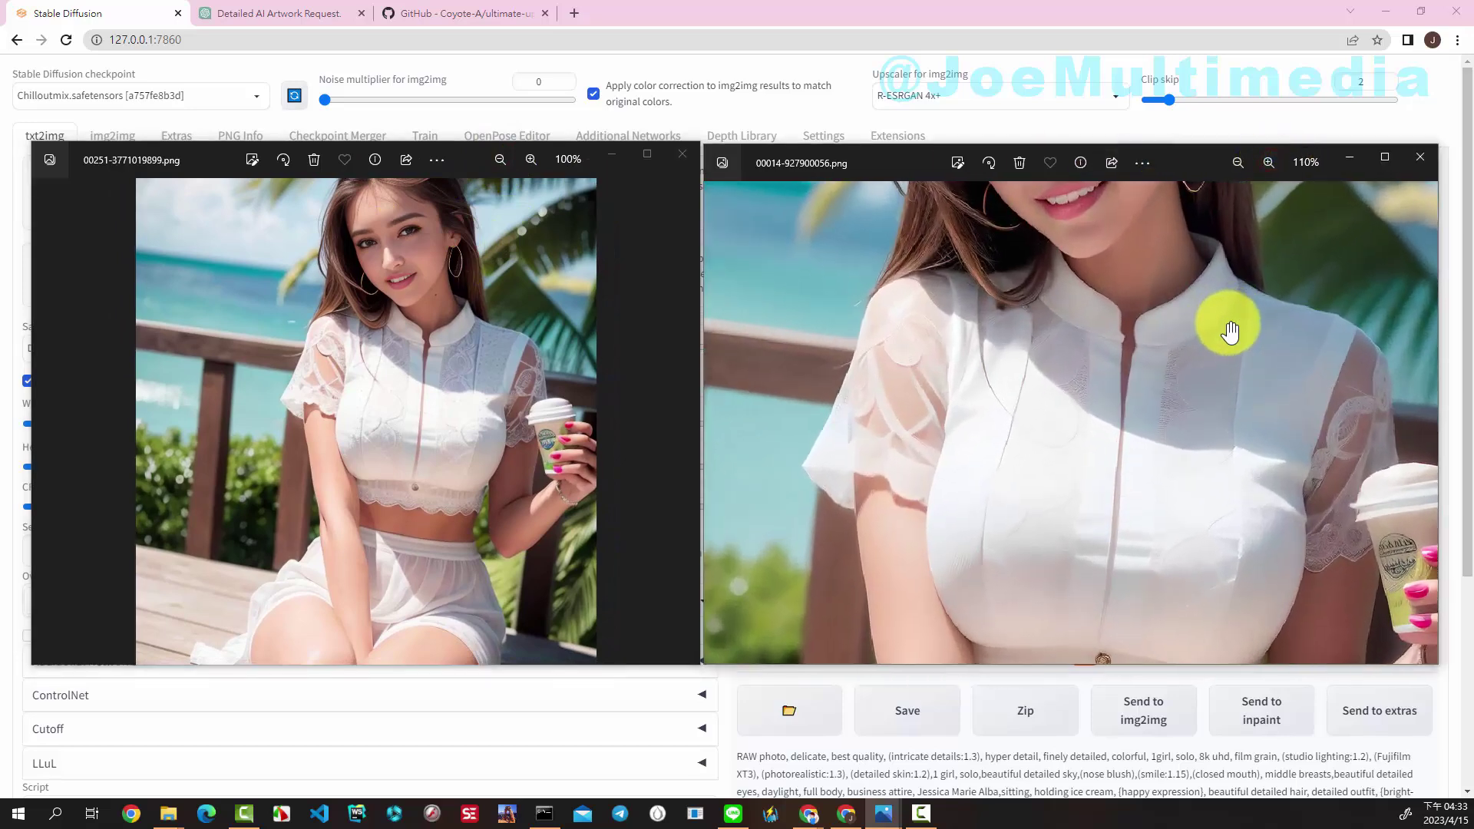
scroll(1231, 331, "down", 1)
left_click_drag(1224, 328, 1184, 519)
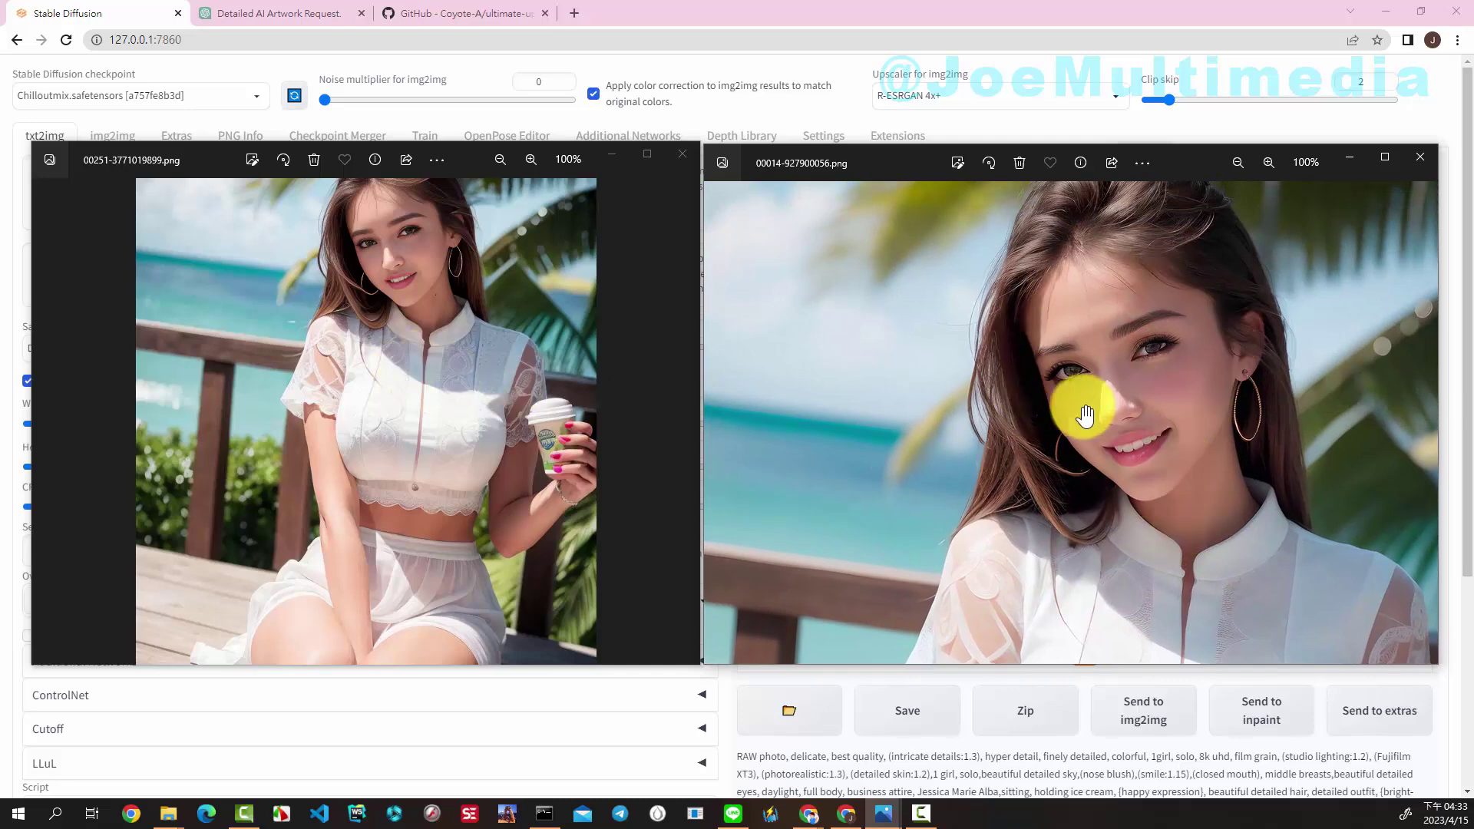
Magnify the original 00251-3771019899.png to 313% and frame the face.
scroll(438, 395, "up", 5)
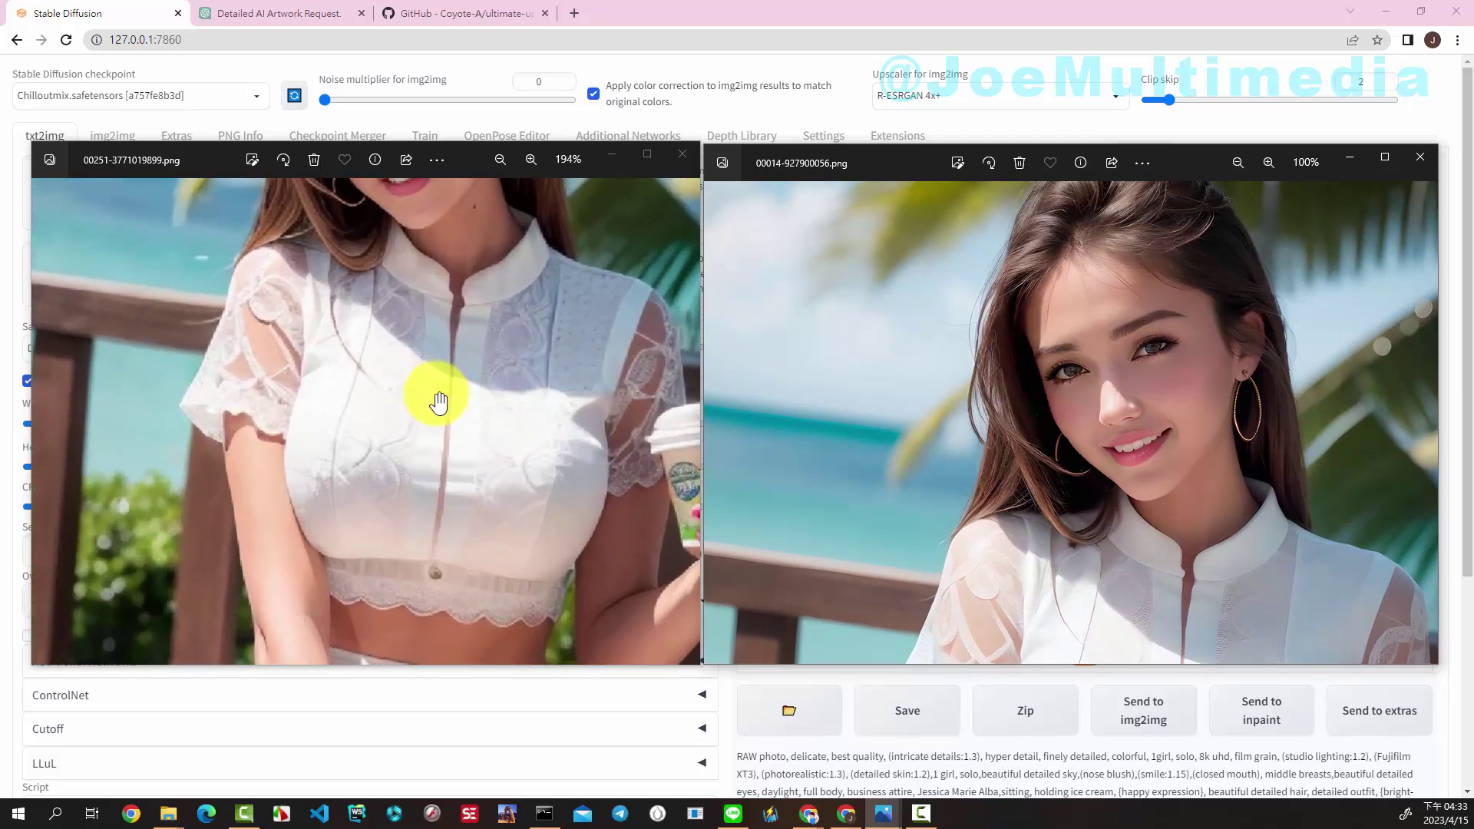
left_click_drag(438, 393, 479, 714)
scroll(389, 346, "up", 2)
left_click_drag(388, 346, 484, 437)
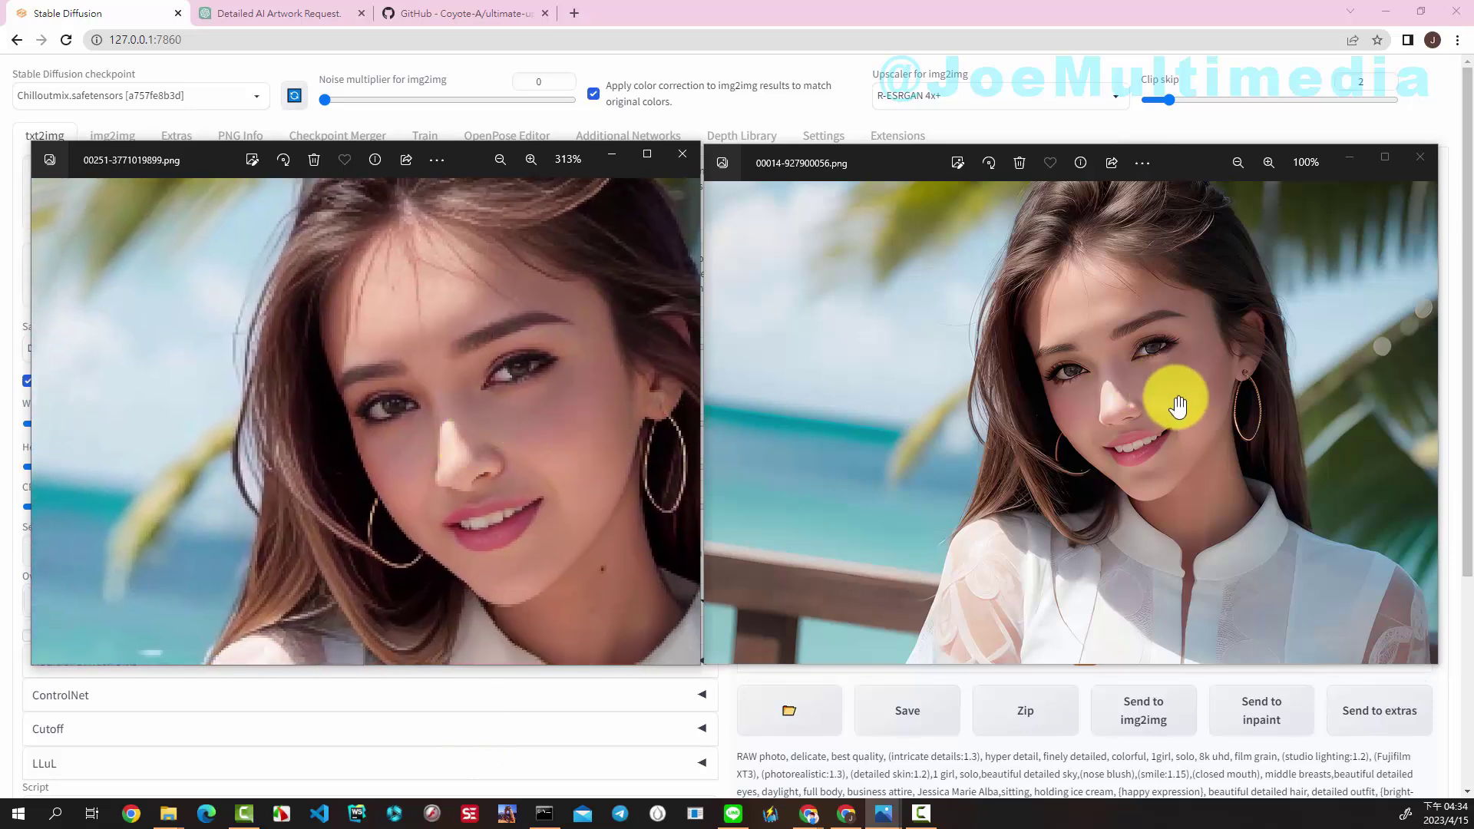
Magnify the upscaled image's face to 177%, compare its detail with the original, and reduce the zoom to 235% for the original and 110% for the upscale.
scroll(1177, 405, "up", 1)
scroll(1053, 418, "up", 3)
left_click_drag(1053, 418, 1063, 457)
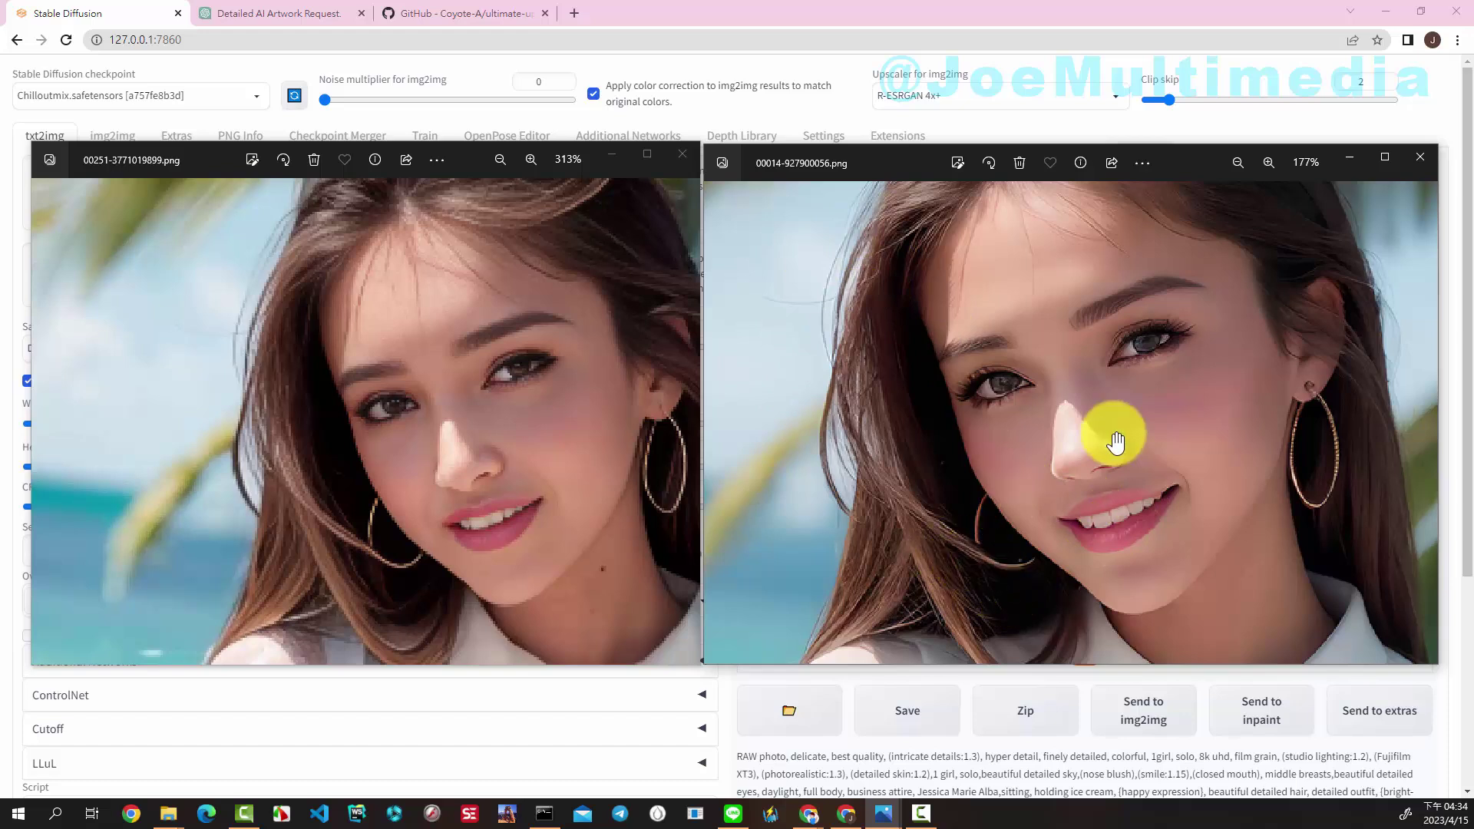
scroll(1117, 444, "down", 2)
scroll(1119, 445, "down", 1)
scroll(543, 461, "down", 2)
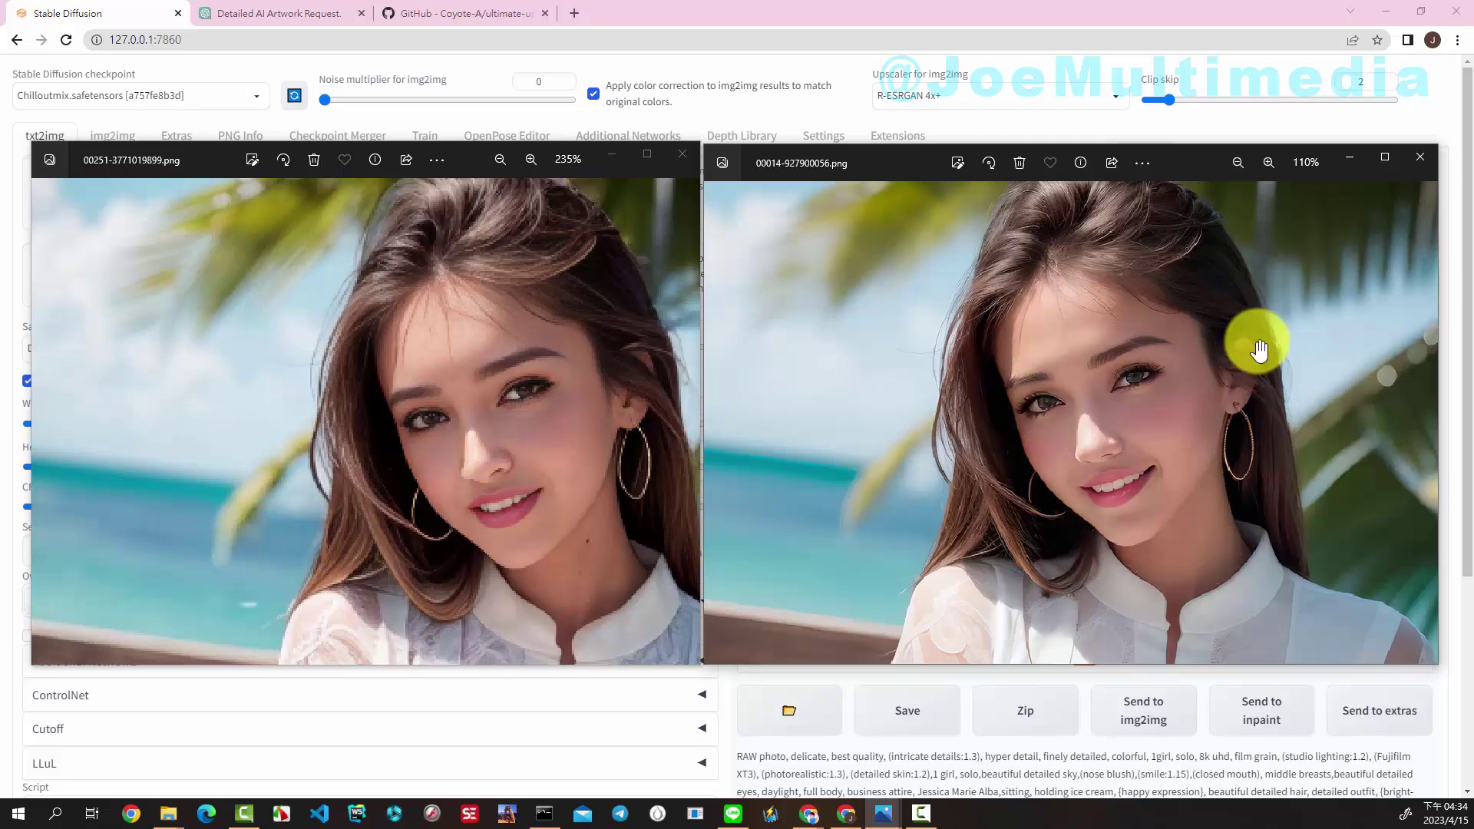
Send the txt2img portrait from the web UI to Extras, with a resize factor of 2 and 4x-UltraSharp as Upscaler 1.
left_click(928, 9)
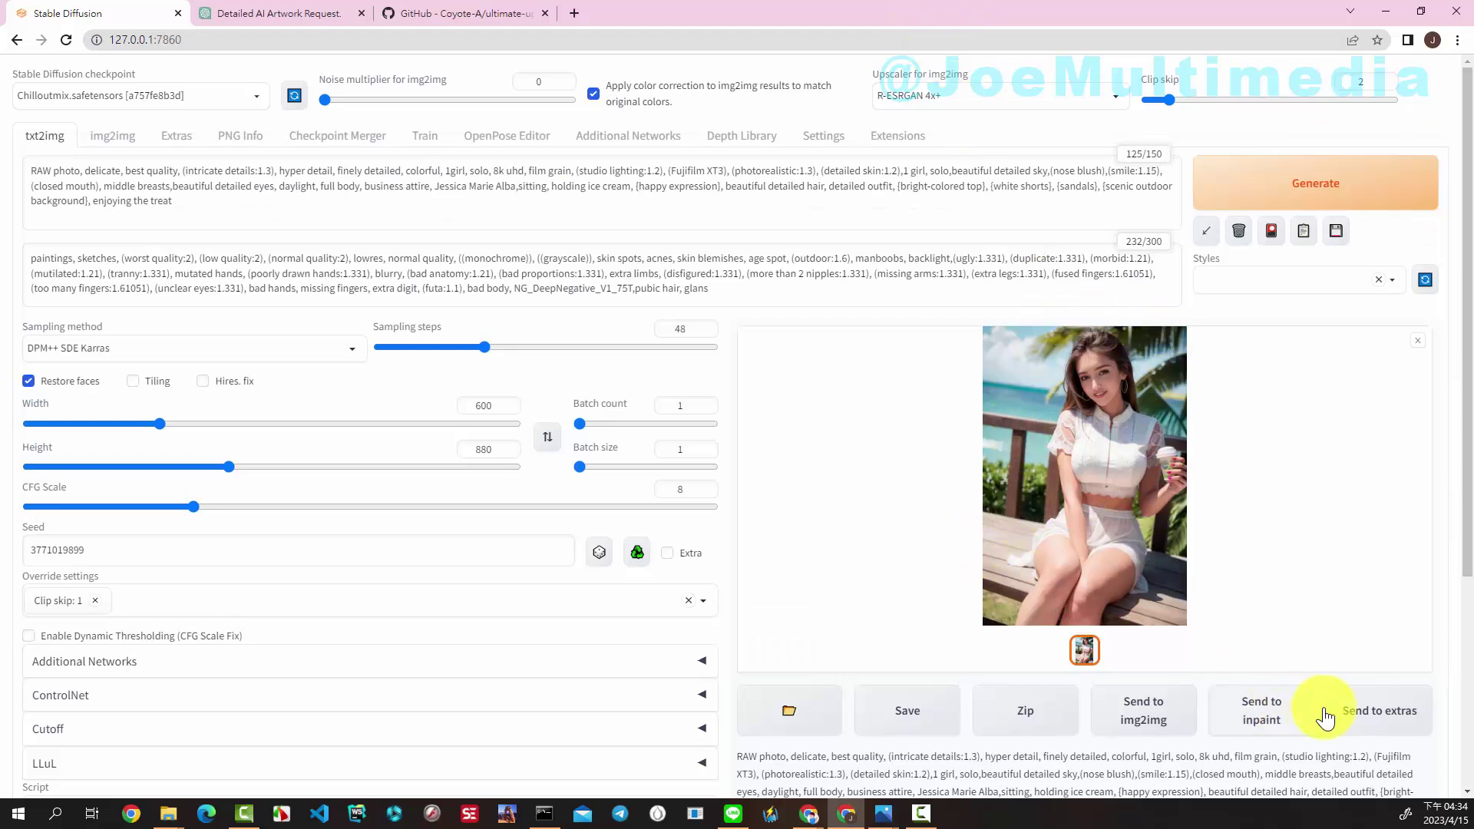
left_click(1368, 712)
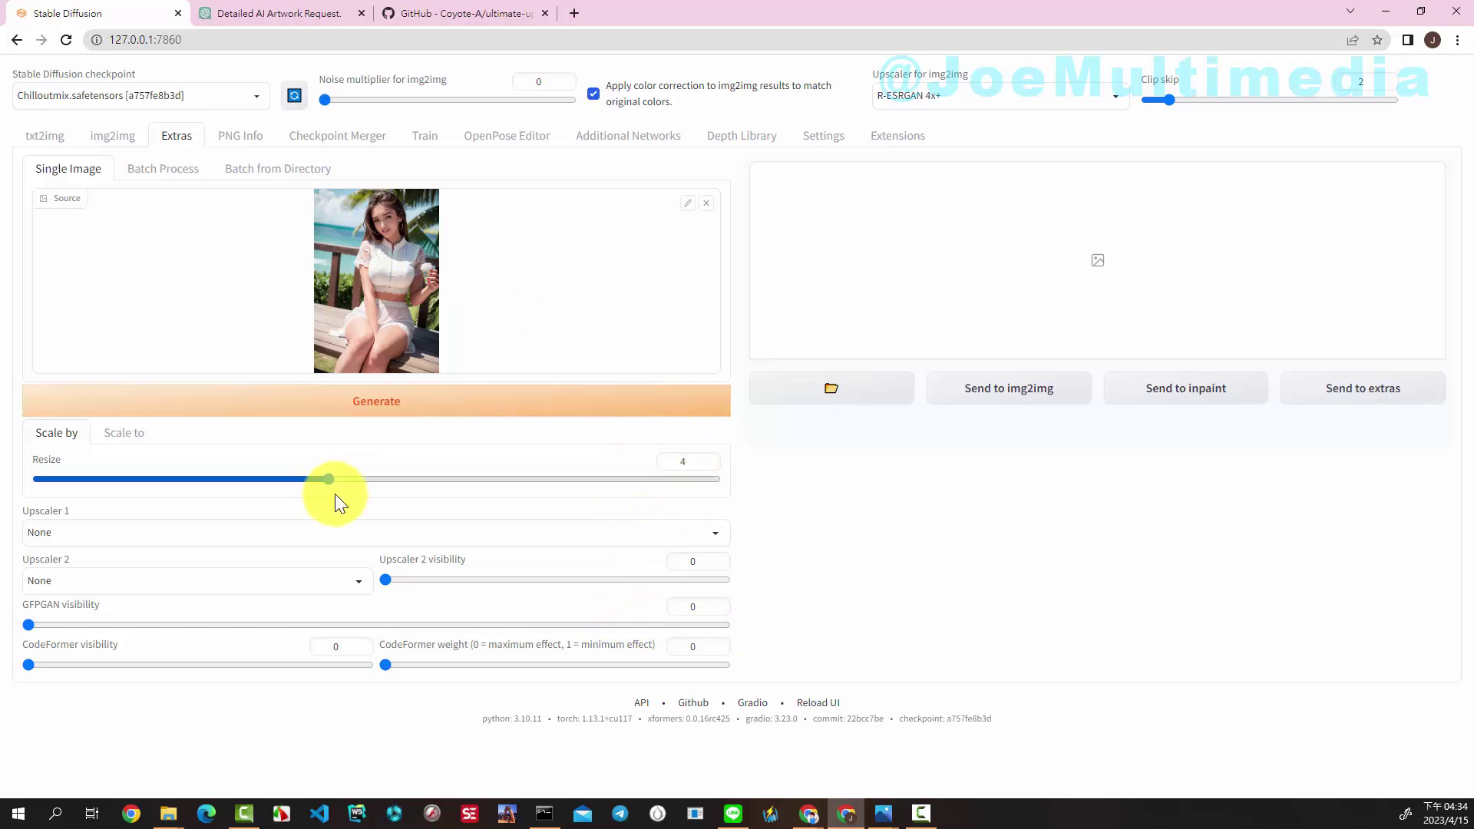
left_click_drag(323, 480, 137, 486)
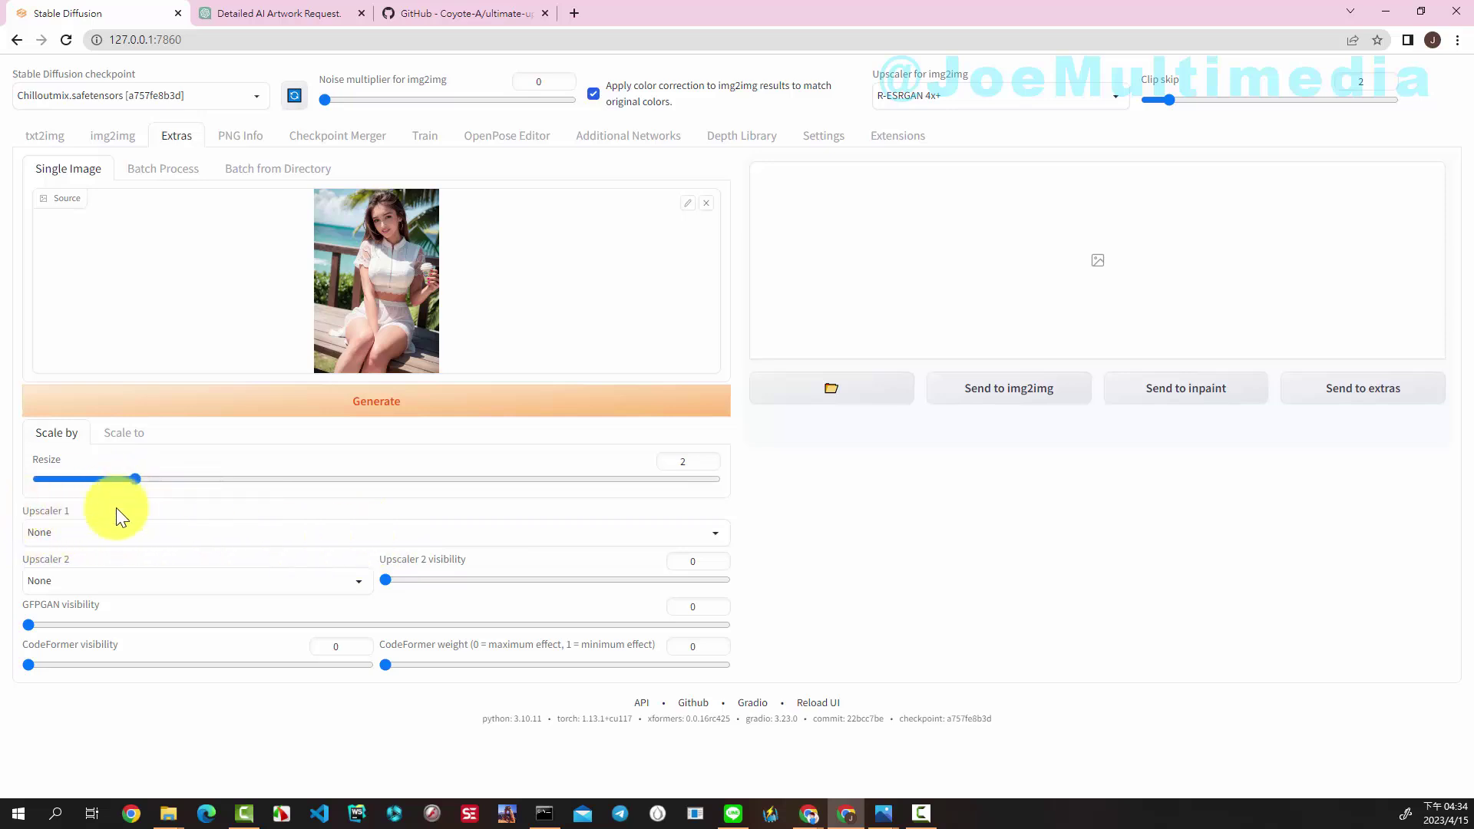
left_click(712, 536)
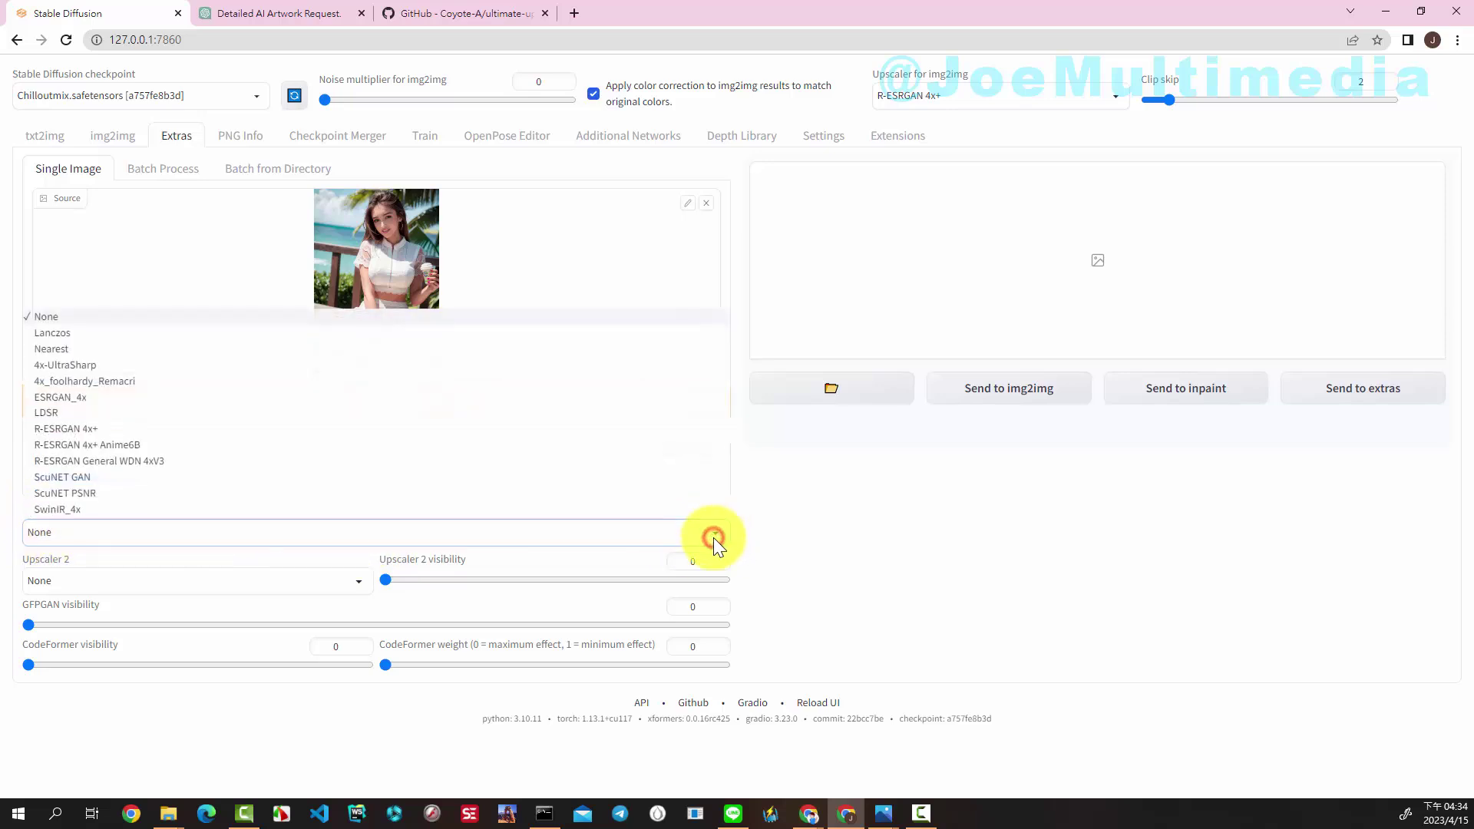
left_click(93, 367)
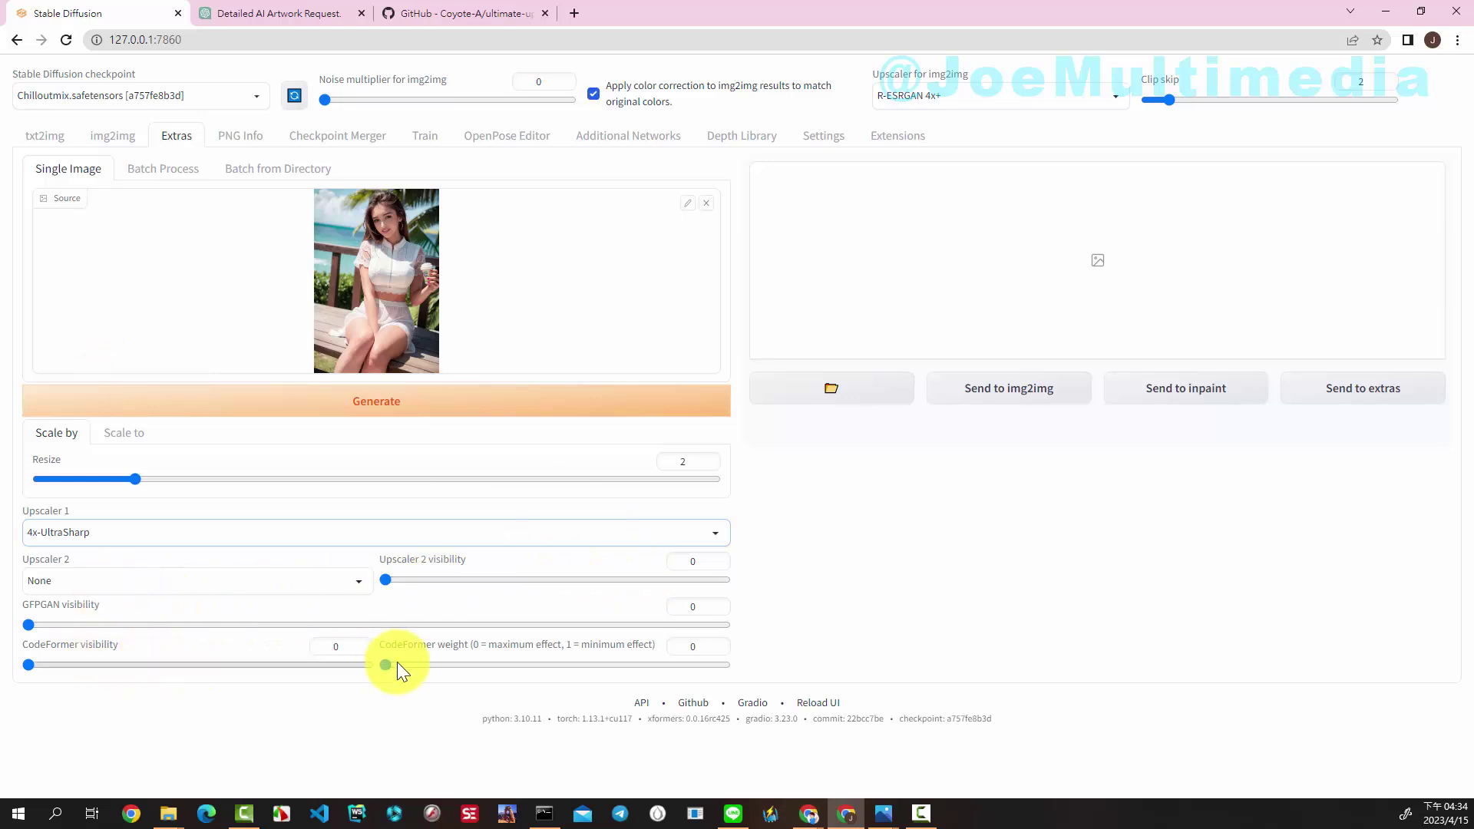
Generate the Extras upscale and inspect the result in the full-size viewer.
left_click(375, 403)
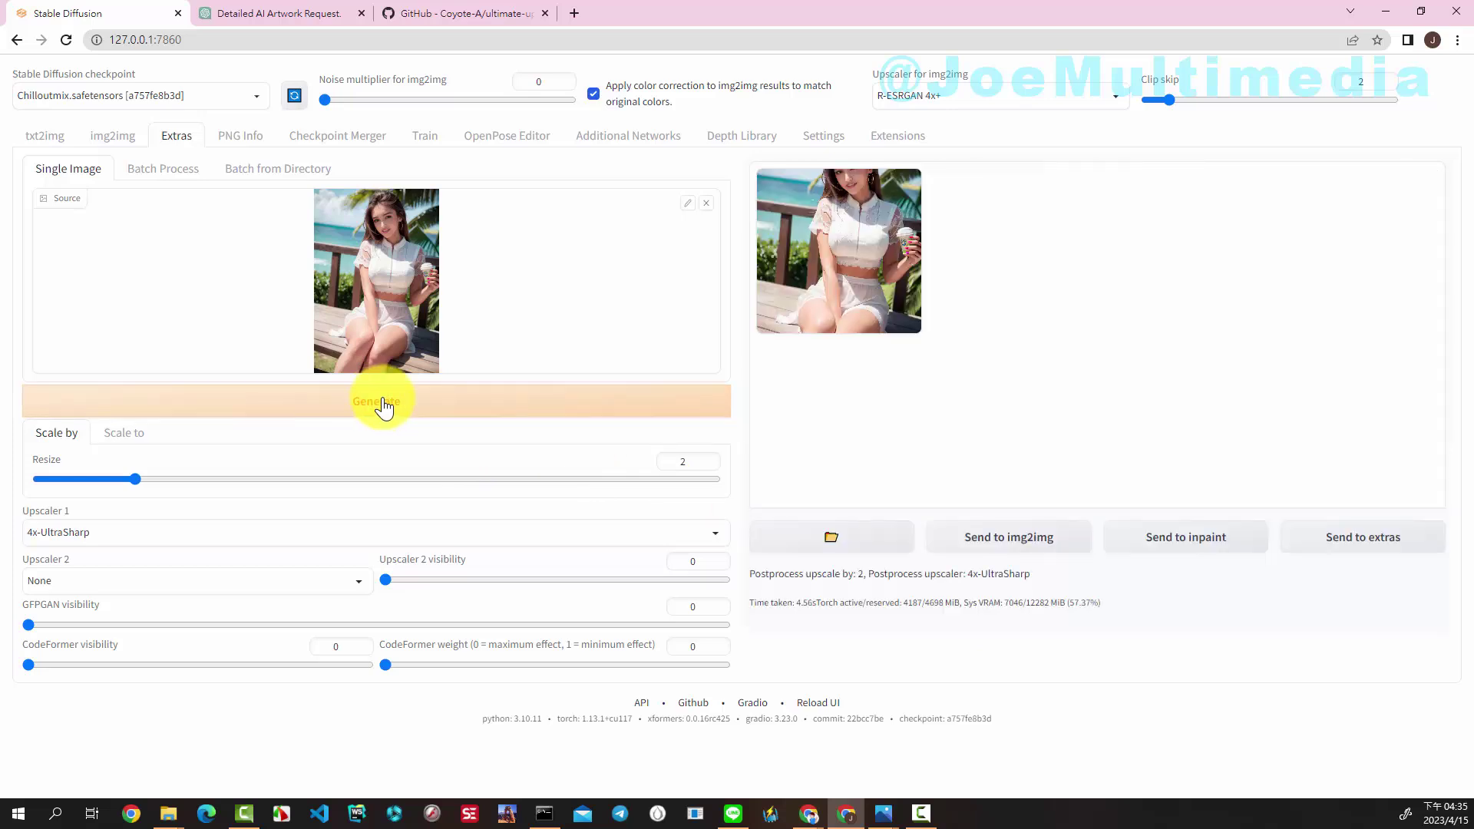
left_click(856, 282)
left_click(1133, 338)
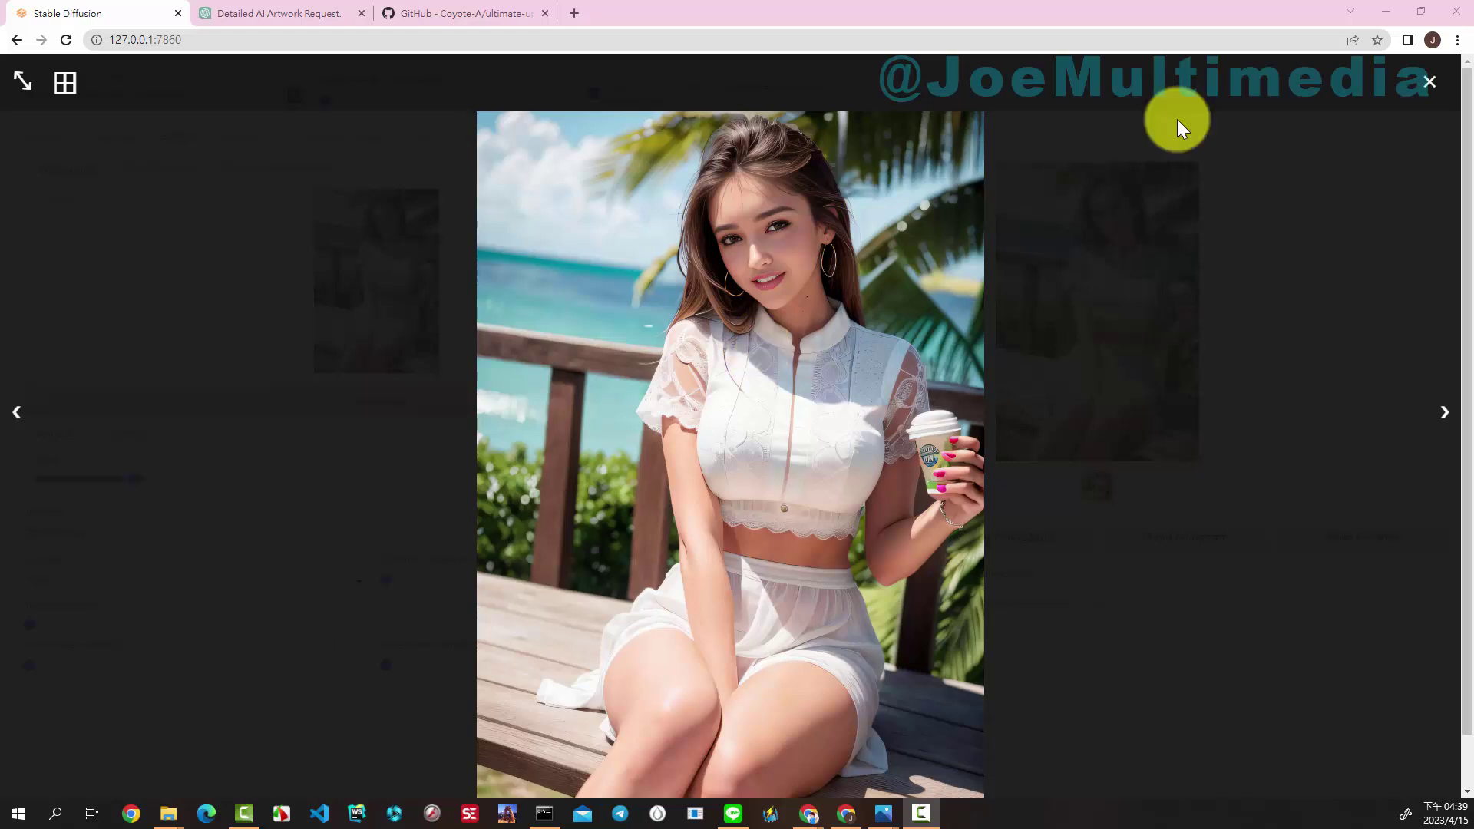
left_click(1430, 83)
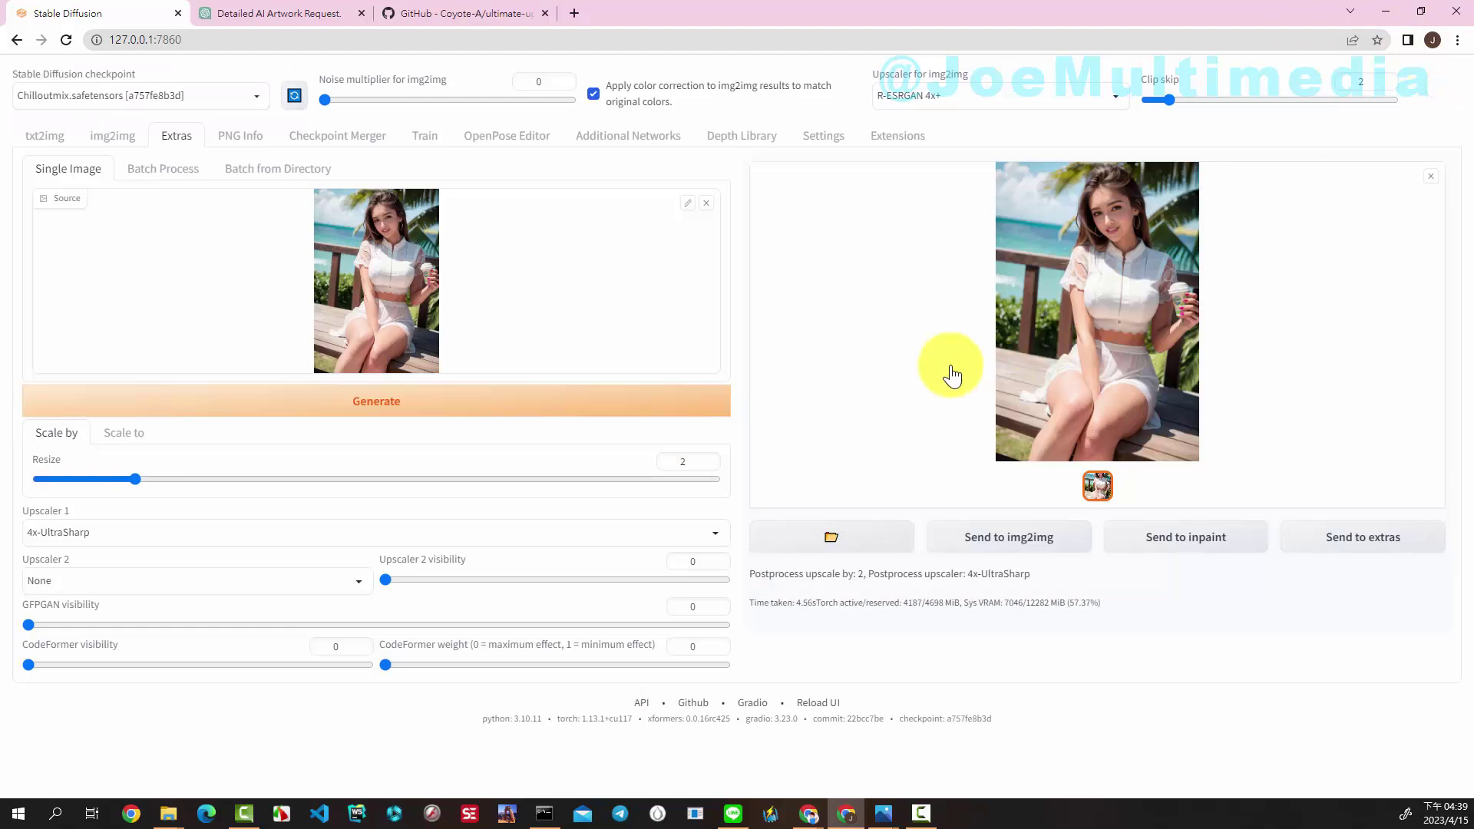